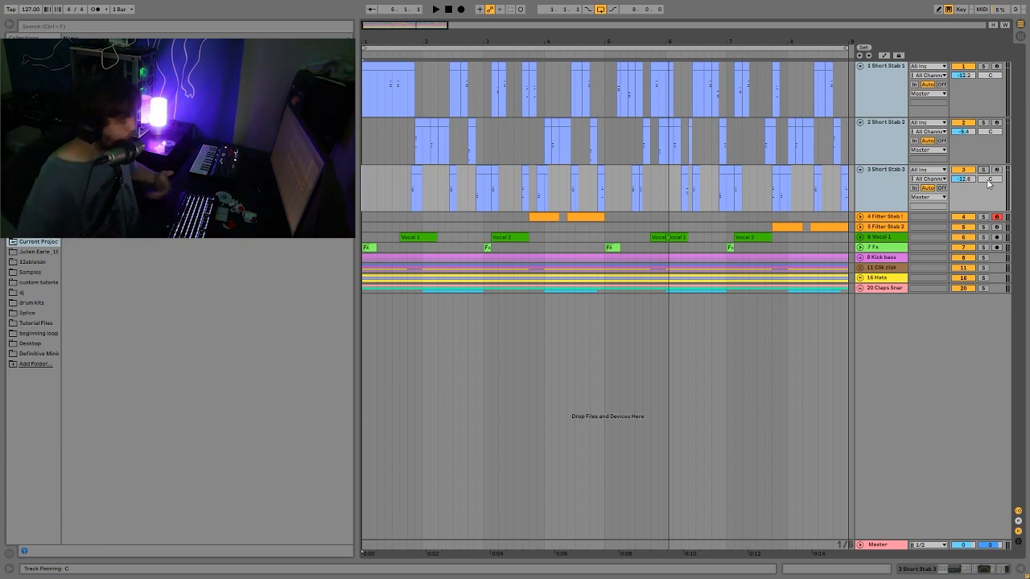
- Play the arrangement to hear how the three Short Stab tracks alternate
{"action": "key", "text": "space"}
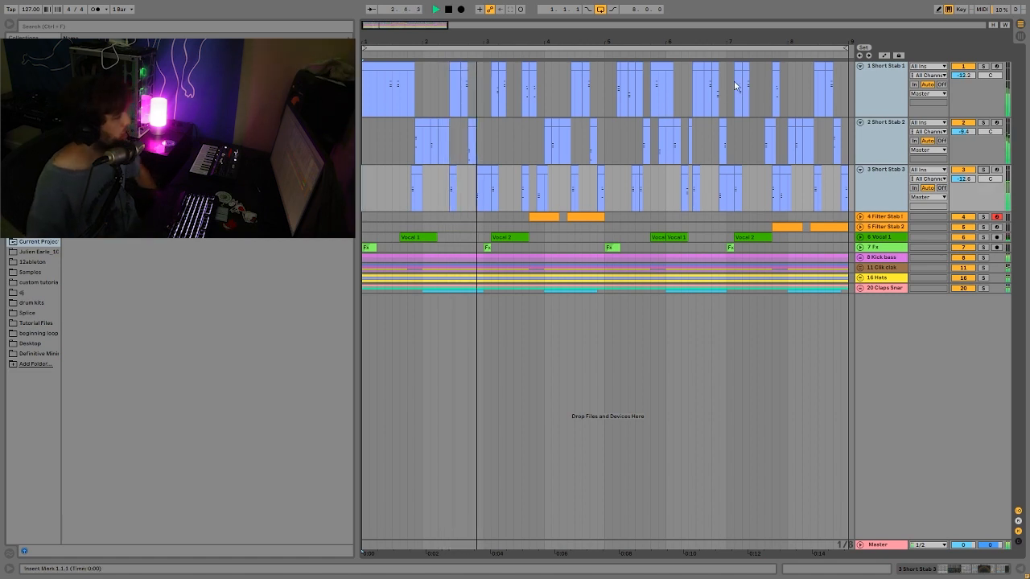
{"action": "left_click", "coordinate": [449, 158]}
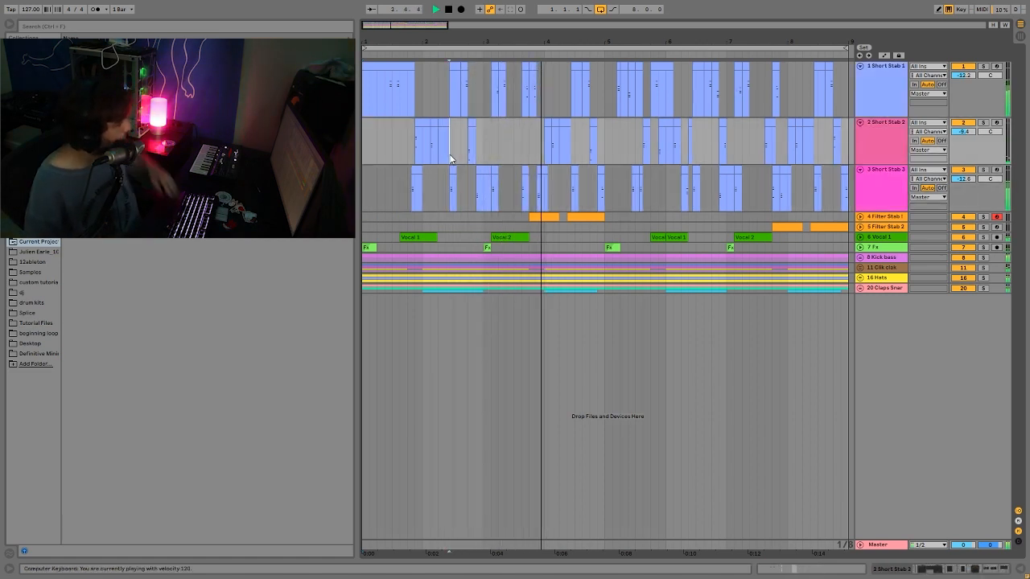
{"action": "key", "text": "space"}
{"action": "key", "text": "space"}
{"action": "key", "text": "space"}
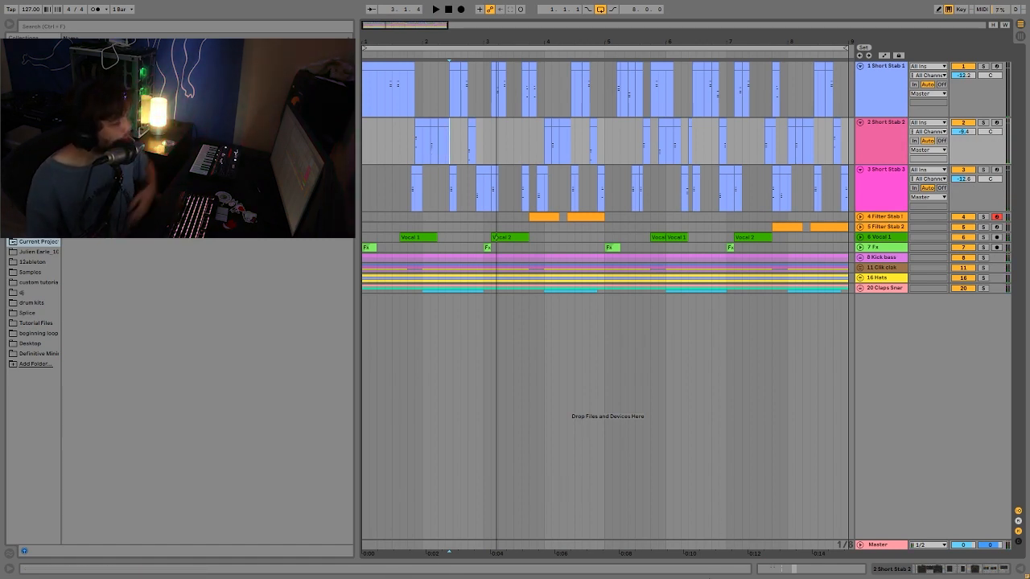
- Open the first clip of Short Stab 1 and examine the notes of its first chord
{"action": "double_click", "coordinate": [397, 69]}
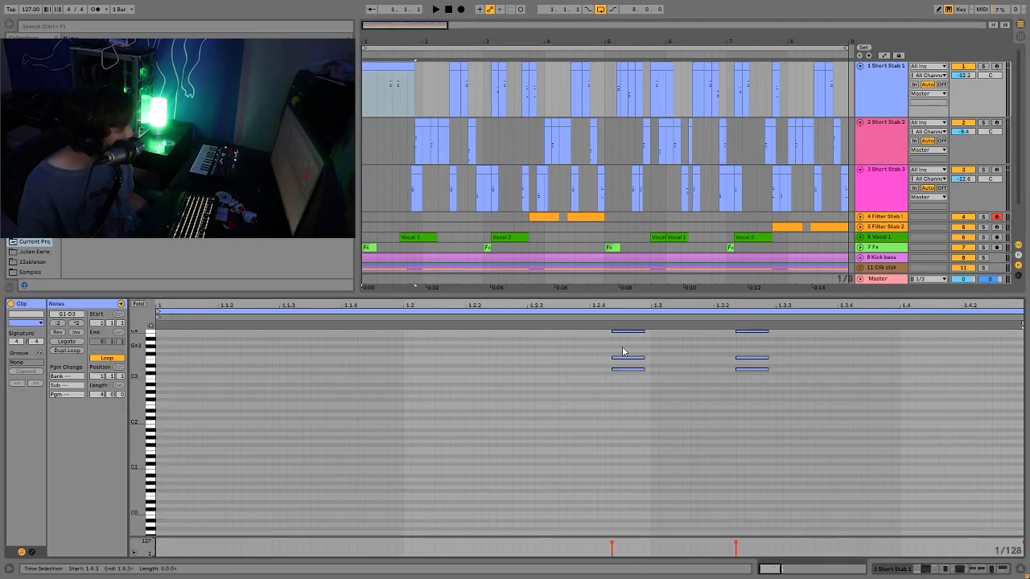
{"action": "left_click_drag", "start_coordinate": [631, 372], "coordinate": [630, 352]}
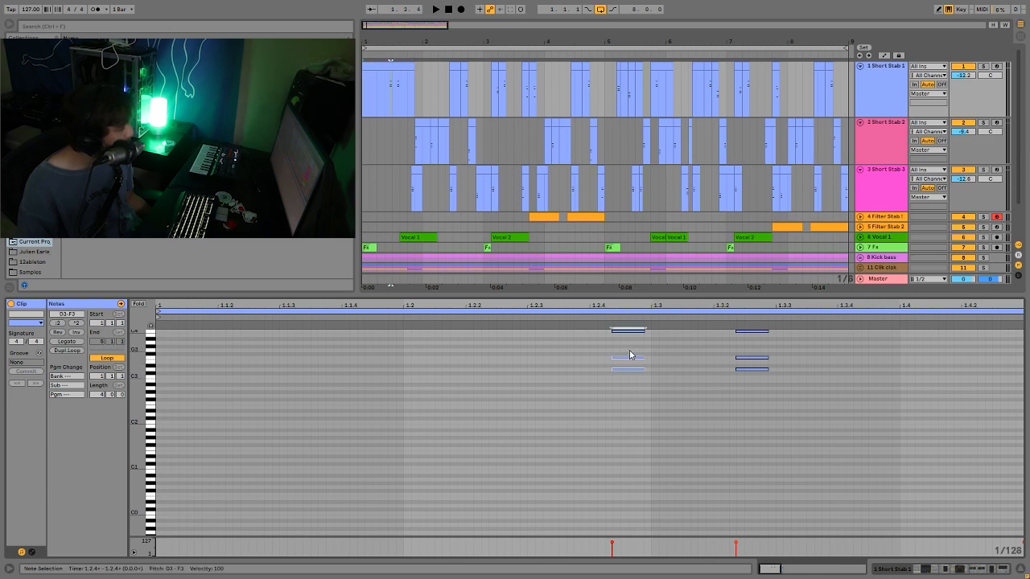
{"action": "left_click", "coordinate": [628, 330]}
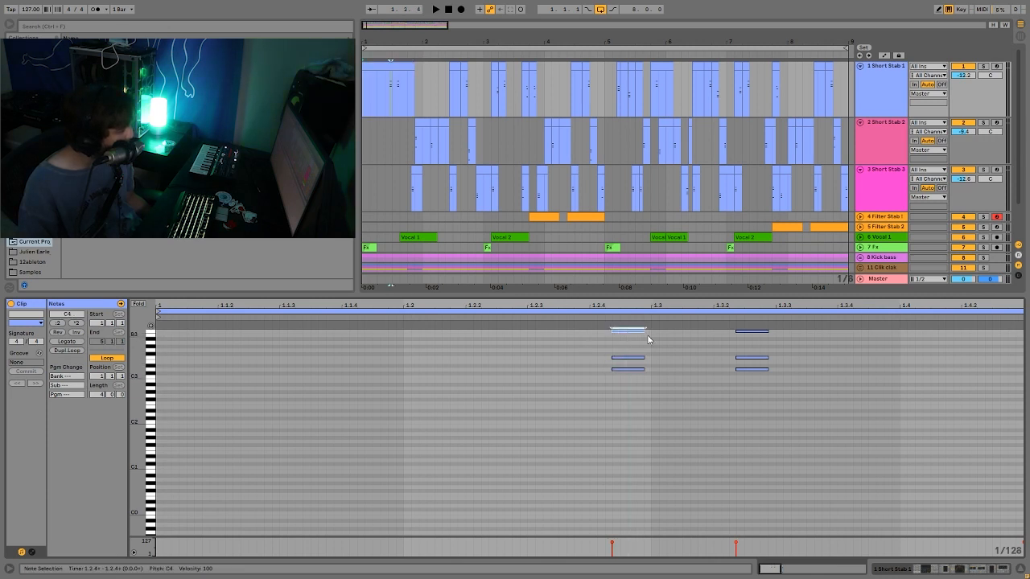
{"action": "scroll", "coordinate": [616, 362], "scroll_direction": "up", "scroll_amount": 2}
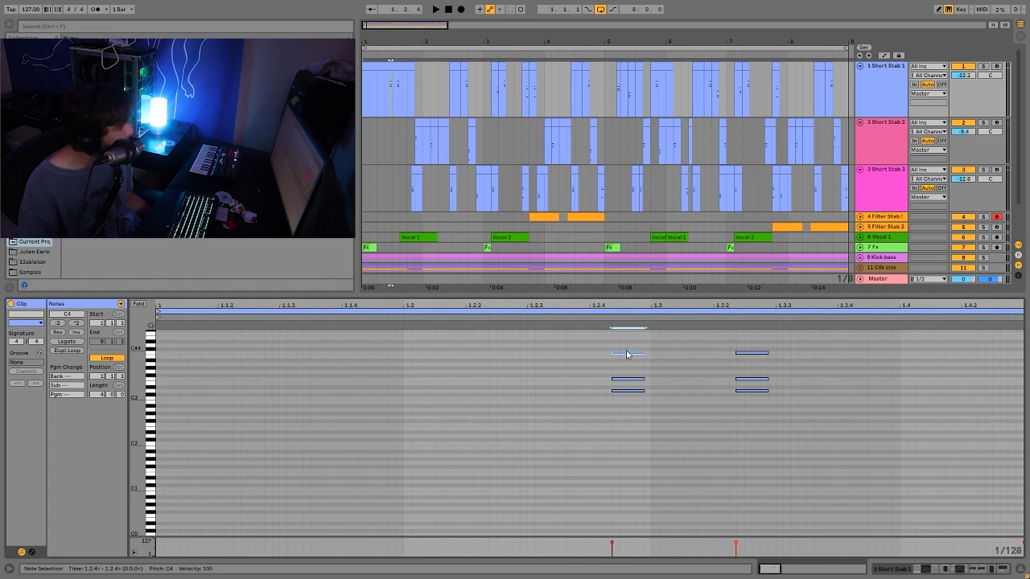
- Open the first clip of Short Stab 2 and examine its chord and its lowest note
{"action": "left_click", "coordinate": [417, 157]}
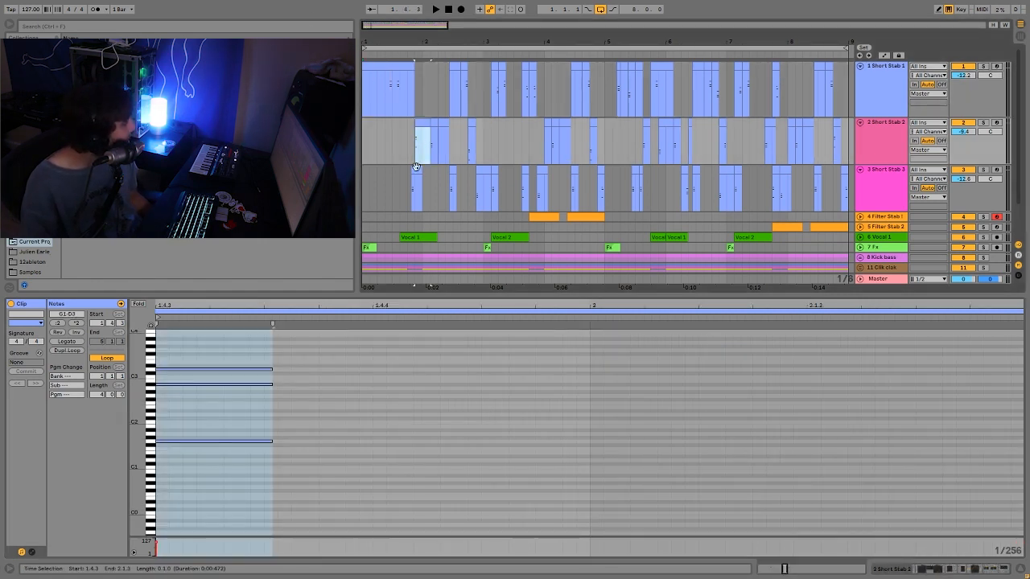
{"action": "left_click", "coordinate": [192, 462]}
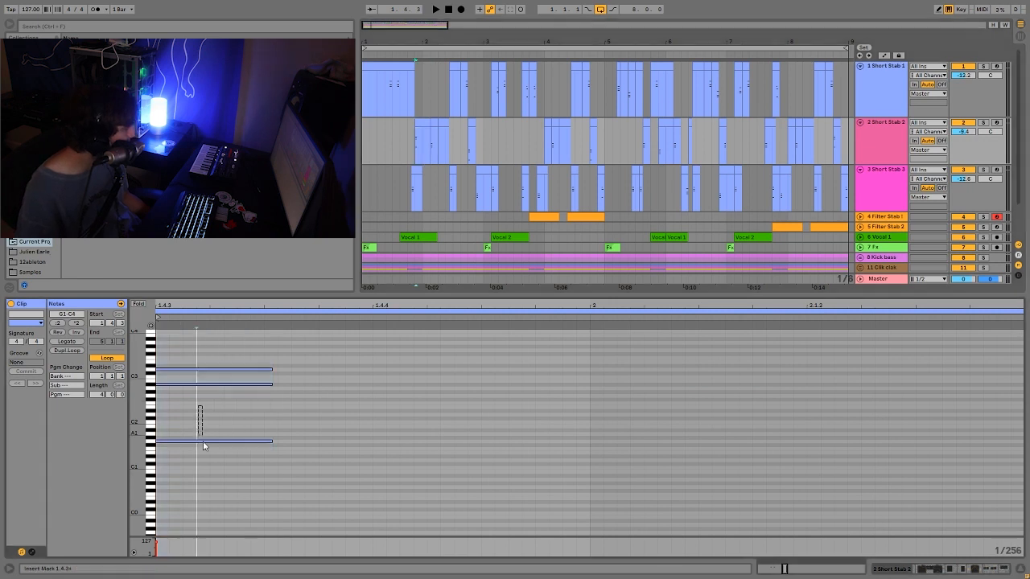
{"action": "left_click", "coordinate": [206, 441]}
{"action": "left_click", "coordinate": [345, 499]}
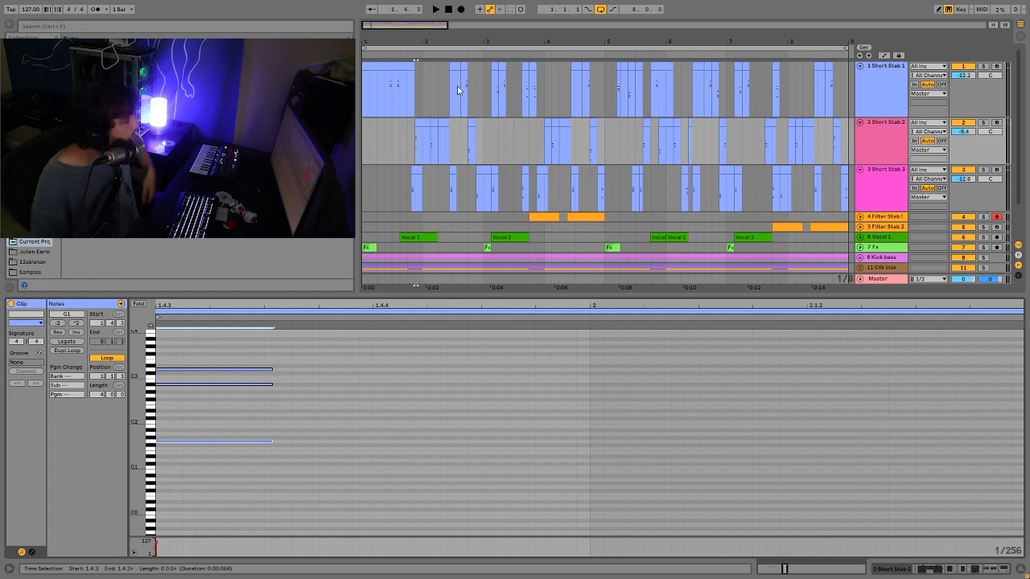
- Compare the notes of the Short Stab 1 and Short Stab 2 clips that meet near the end of bar 2
{"action": "left_click_drag", "start_coordinate": [457, 39], "coordinate": [450, 249]}
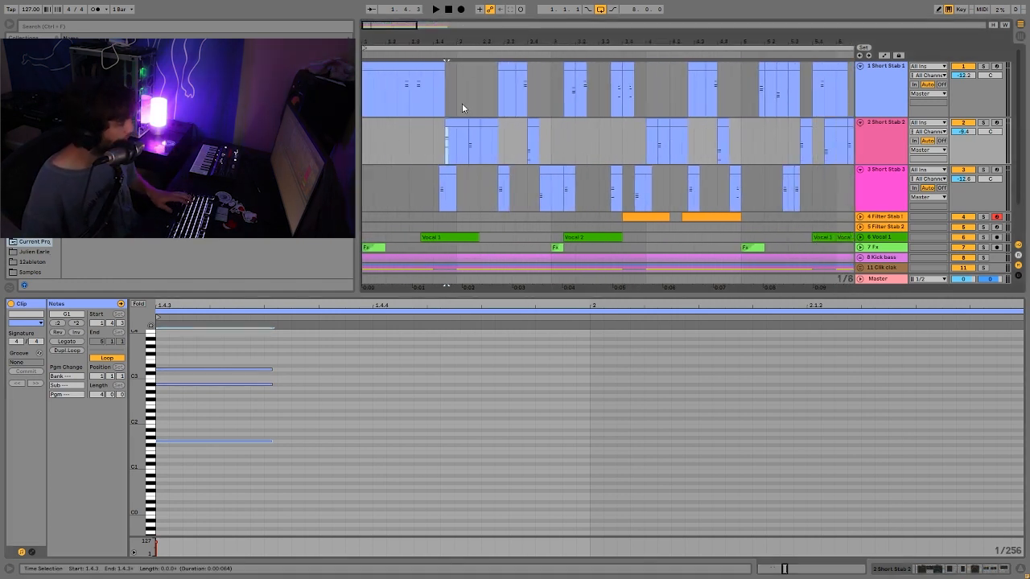
{"action": "left_click", "coordinate": [521, 67]}
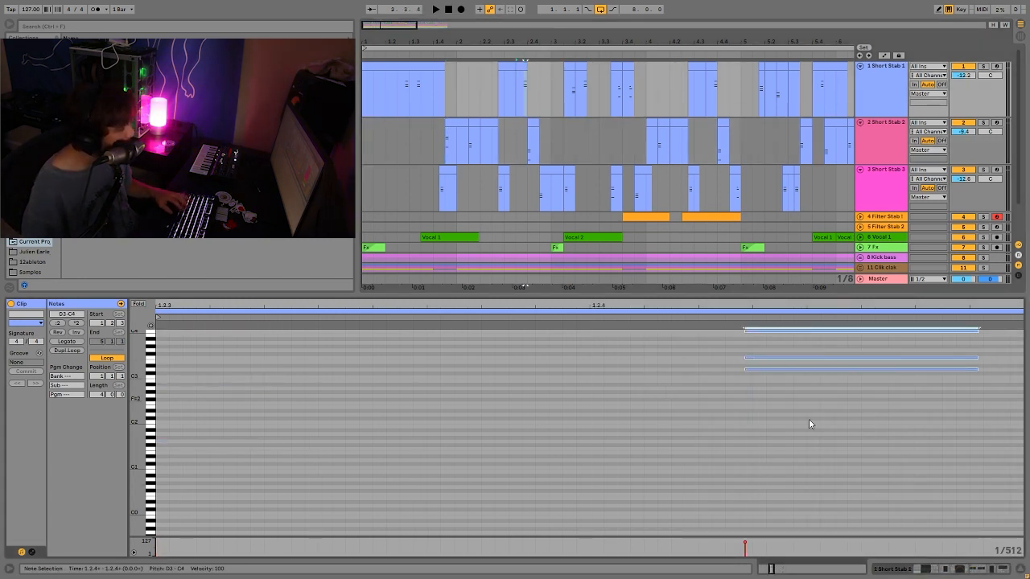
{"action": "left_click", "coordinate": [528, 131]}
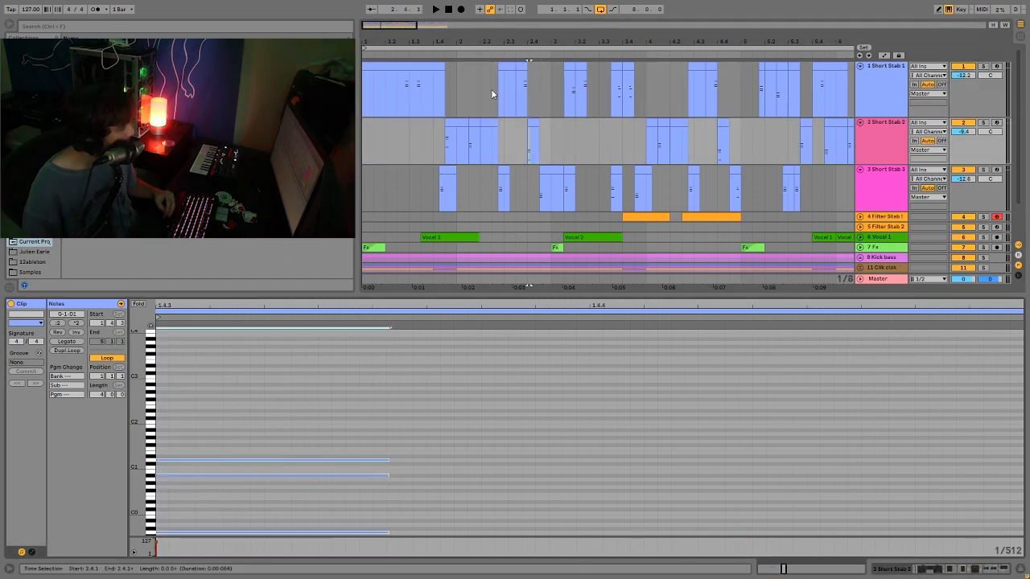
- Try repeating the stabs in bar 3: paste a Short Stab 2 clip at 3.2.3 and a Short Stab 1 clip at 3.3.1, and play it
{"action": "left_click", "coordinate": [596, 149]}
{"action": "key", "text": "Left"}
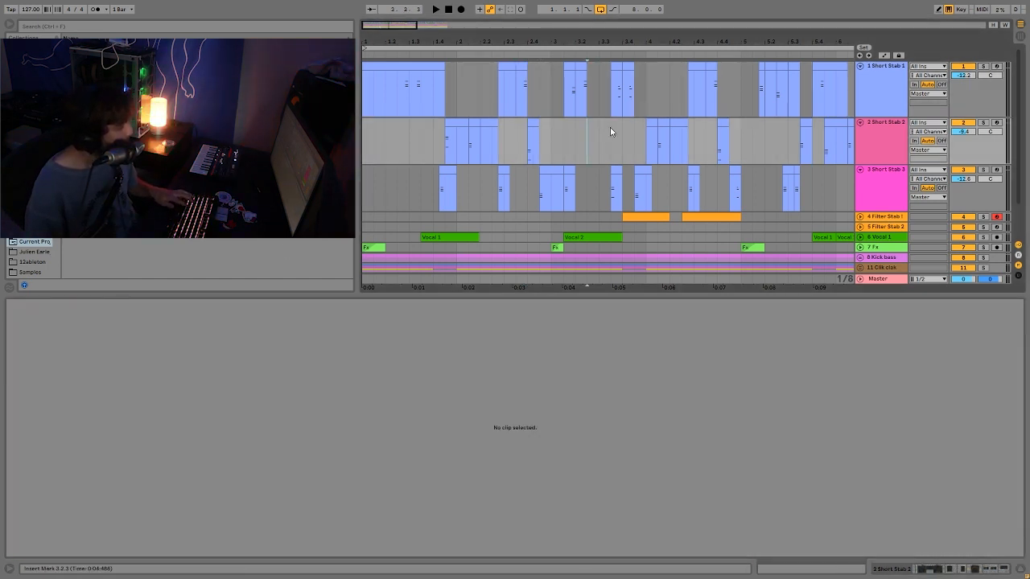
{"action": "key", "text": "ctrl+v"}
{"action": "left_click", "coordinate": [581, 67]}
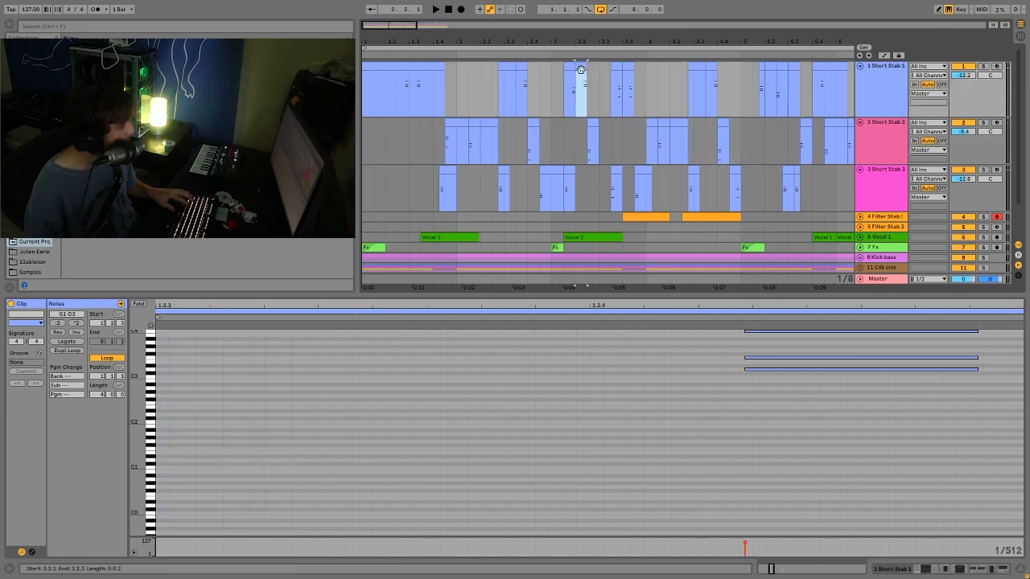
{"action": "key", "text": "ctrl+c"}
{"action": "left_click", "coordinate": [595, 85]}
{"action": "key", "text": "ctrl+v"}
{"action": "left_click", "coordinate": [582, 100]}
{"action": "left_click", "coordinate": [576, 103]}
{"action": "key", "text": "space"}
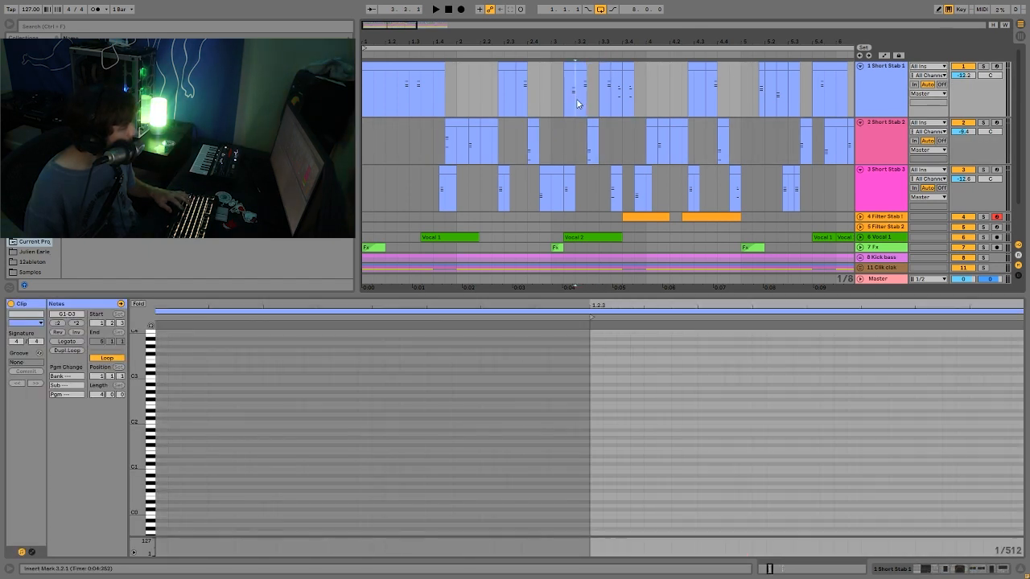
- Undo the stab clips pasted in bar 3 and play the original arrangement again
{"action": "key", "text": "ctrl+z"}
{"action": "key", "text": "ctrl+z"}
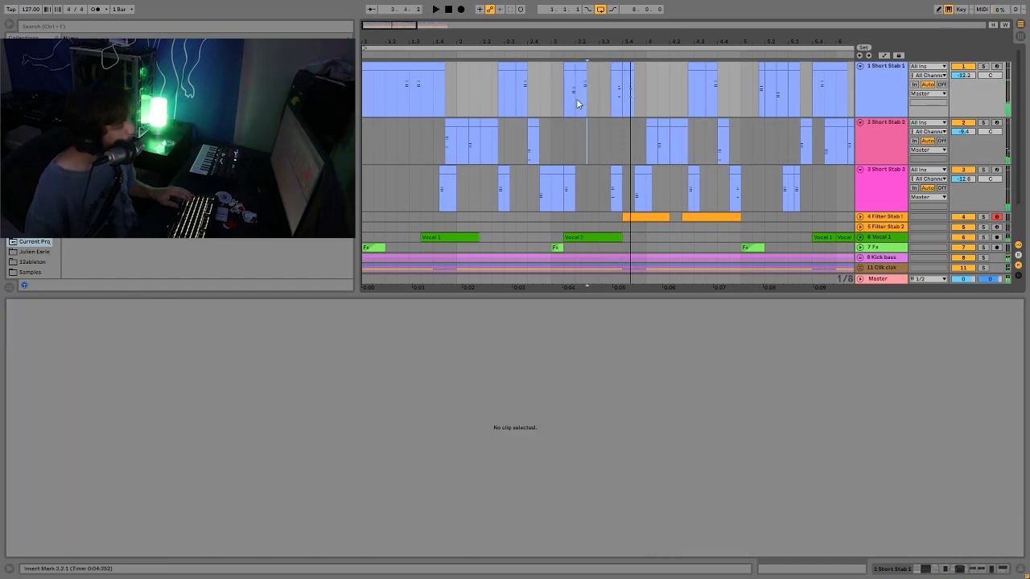
{"action": "key", "text": "ctrl+z"}
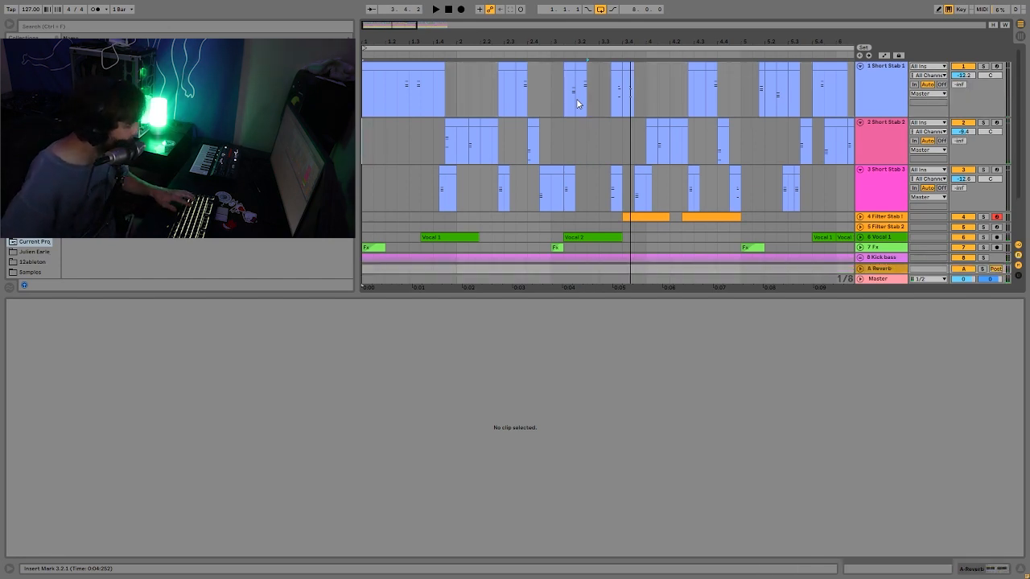
{"action": "key", "text": "ctrl+z"}
{"action": "key", "text": "space"}
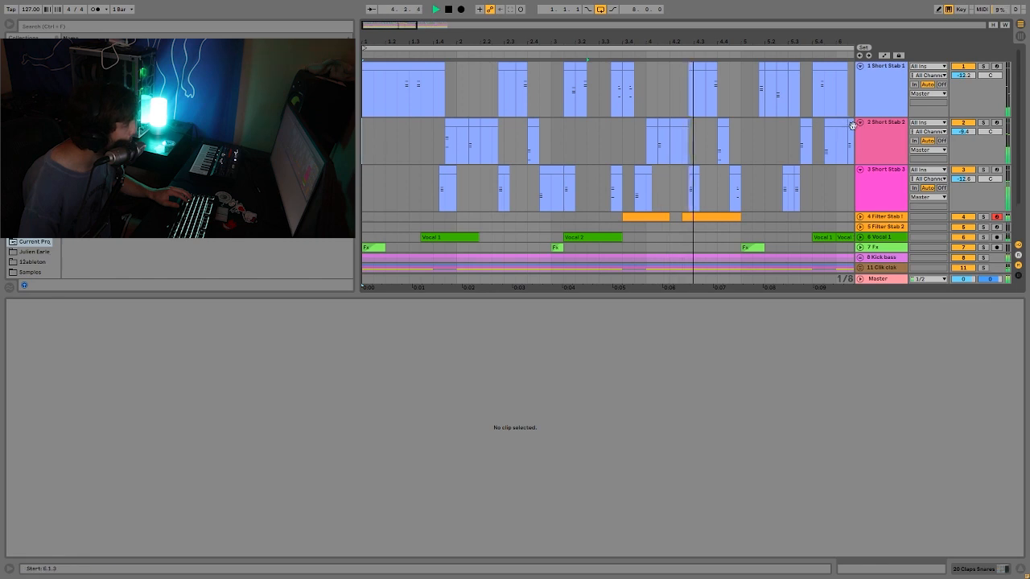
{"action": "key", "text": "ctrl+z"}
{"action": "scroll", "coordinate": [877, 172], "scroll_direction": "up", "scroll_amount": 1}
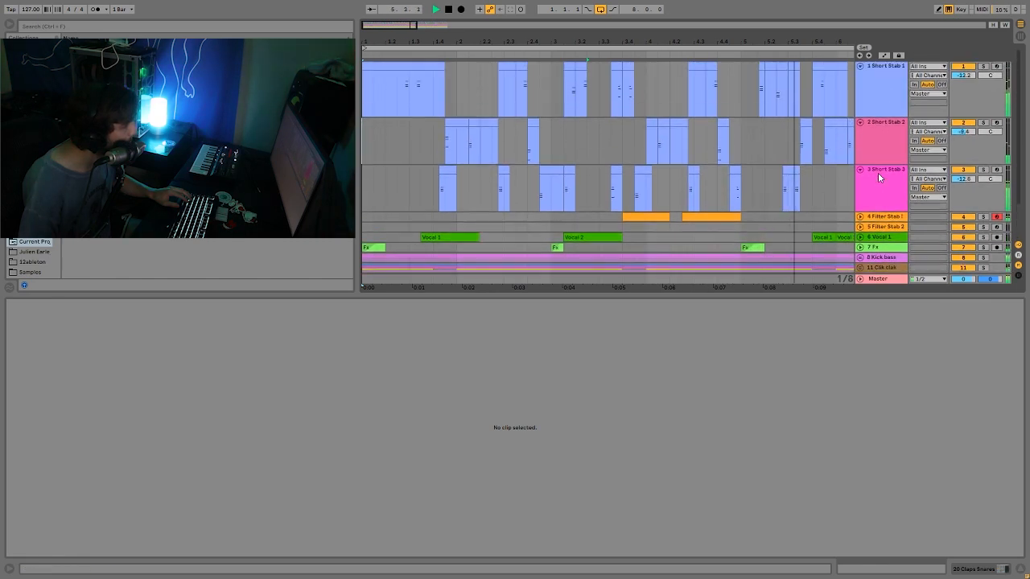
{"action": "key", "text": "space"}
- Examine the device chain of Short Stab 1, from the Operator oscillators through Chorus, Echo, Reverb and Compressor to A Bit Warmer
{"action": "left_click", "coordinate": [887, 98]}
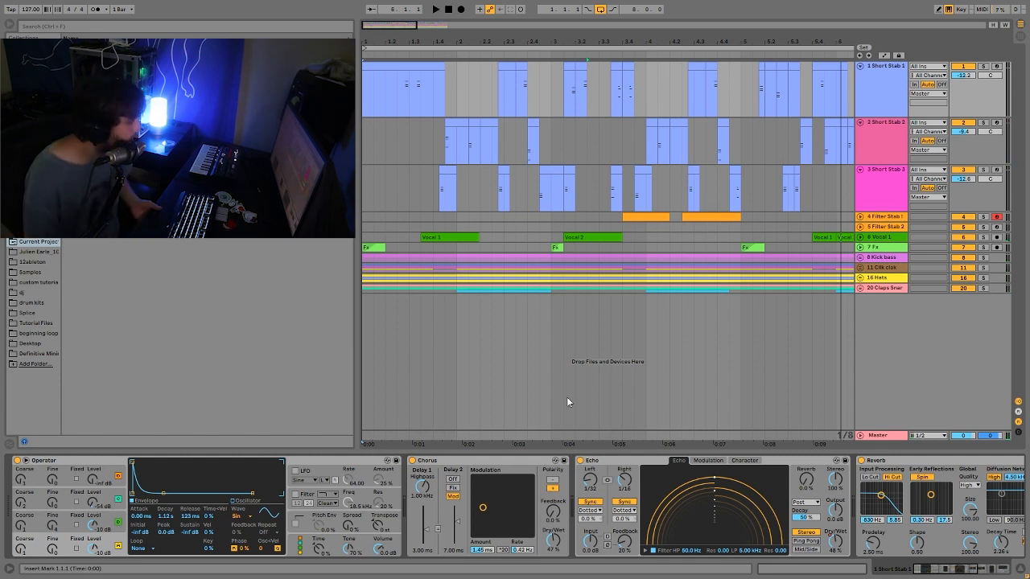
{"action": "left_click", "coordinate": [113, 516]}
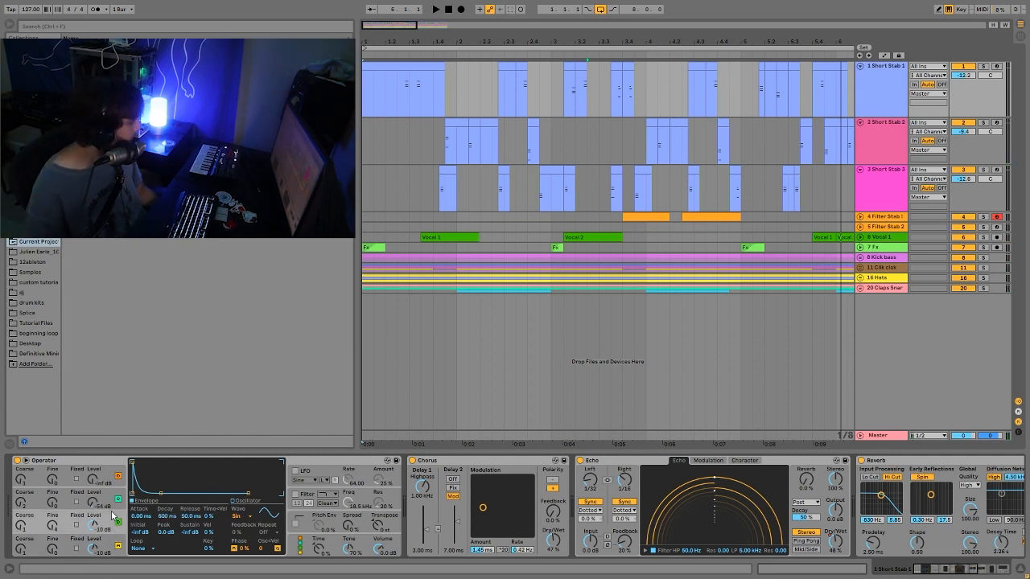
{"action": "left_click", "coordinate": [108, 500]}
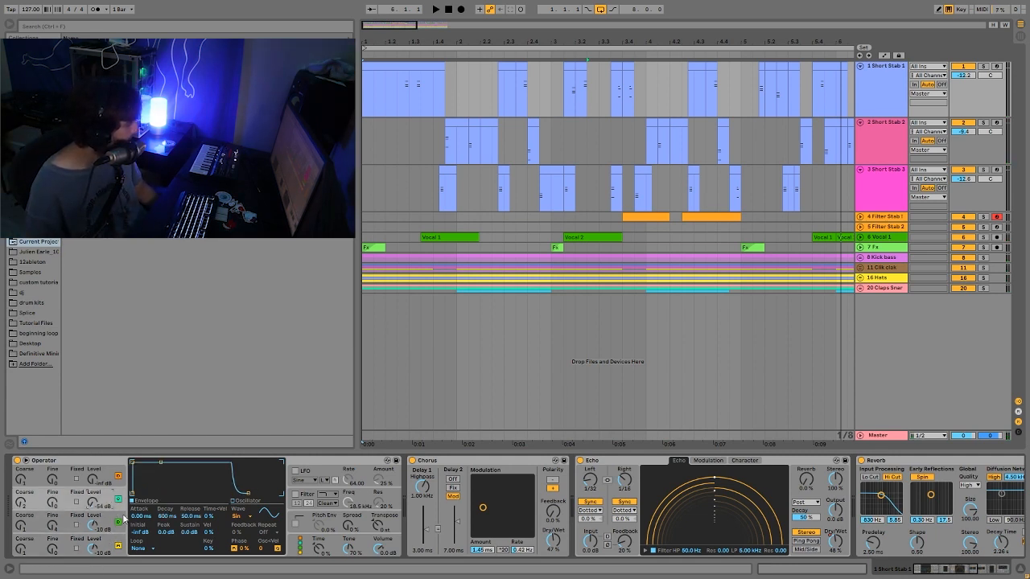
{"action": "left_click", "coordinate": [926, 570]}
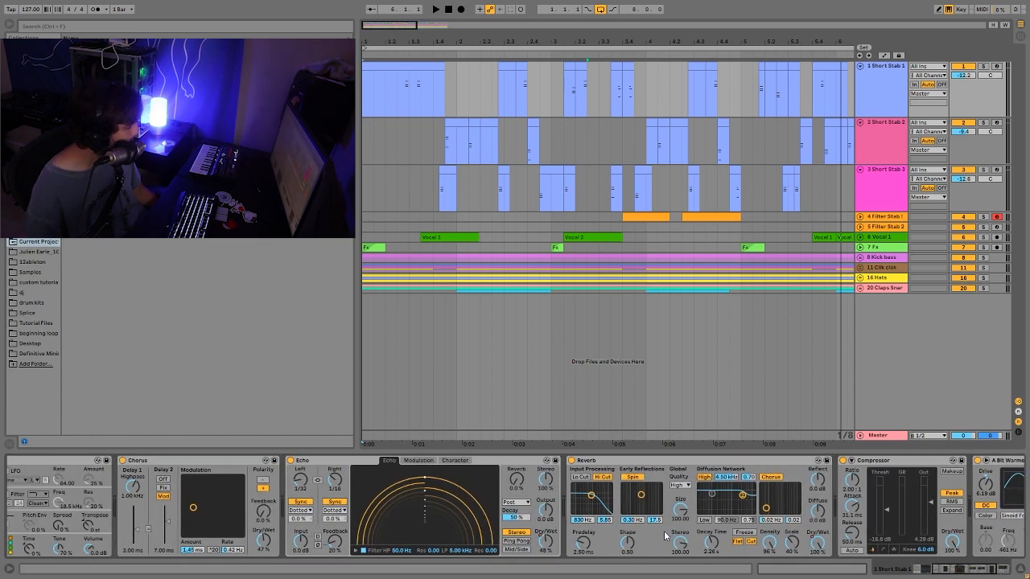
{"action": "scroll", "coordinate": [676, 507], "scroll_direction": "right", "scroll_amount": 5}
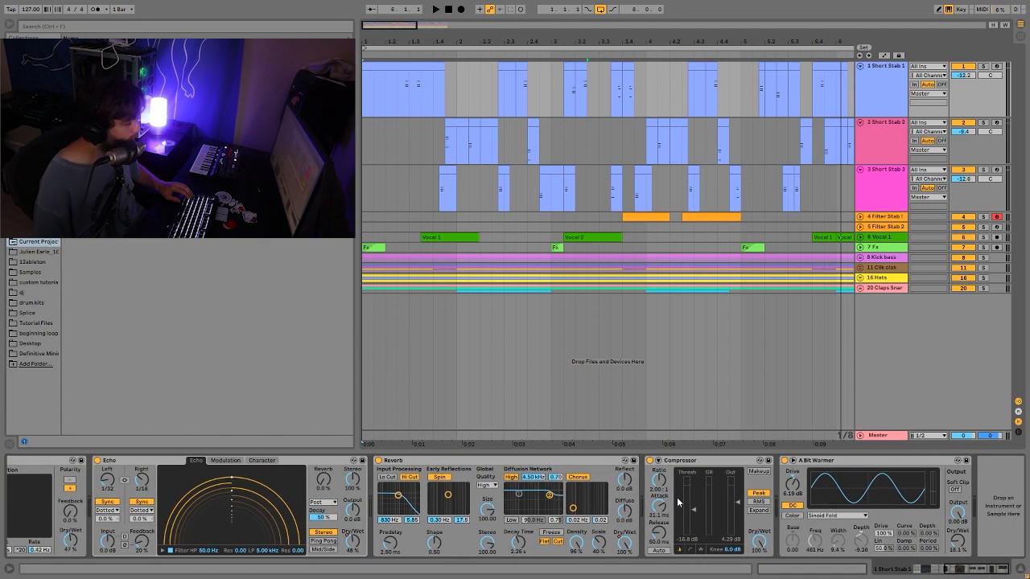
{"action": "scroll", "coordinate": [677, 503], "scroll_direction": "right", "scroll_amount": 1}
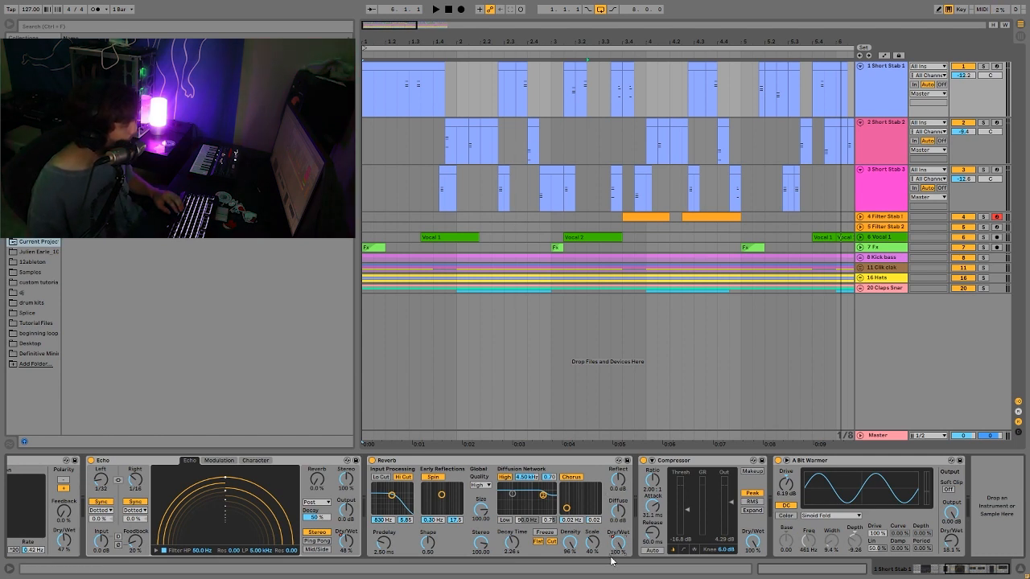
- Show the Reverb Dry/Wet automation of Short Stab 1 and audition the track soloed, and from 1.2.1 in the full mix
{"action": "right_click", "coordinate": [611, 559]}
{"action": "left_click", "coordinate": [648, 491]}
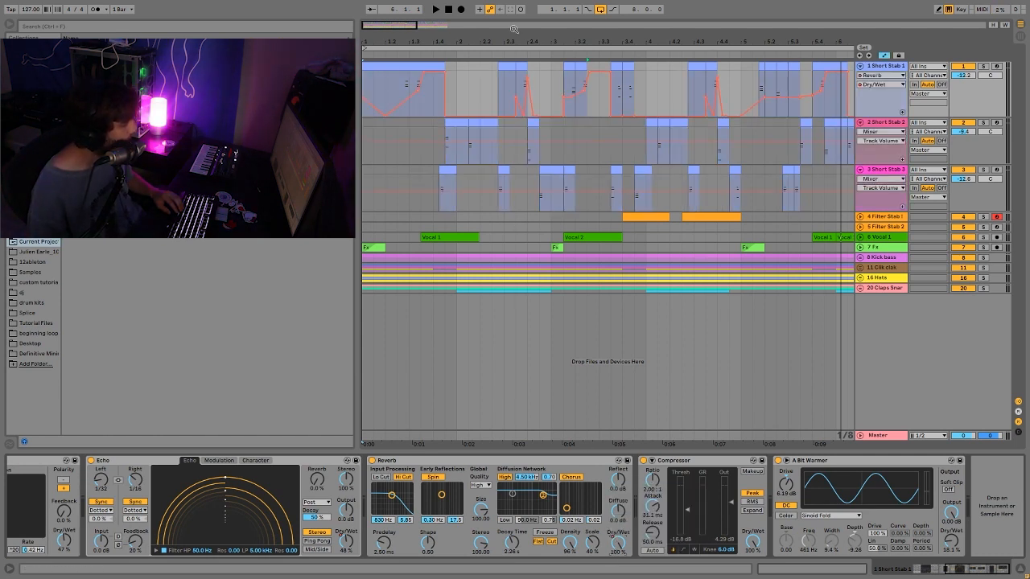
{"action": "left_click", "coordinate": [982, 66]}
{"action": "key", "text": "space"}
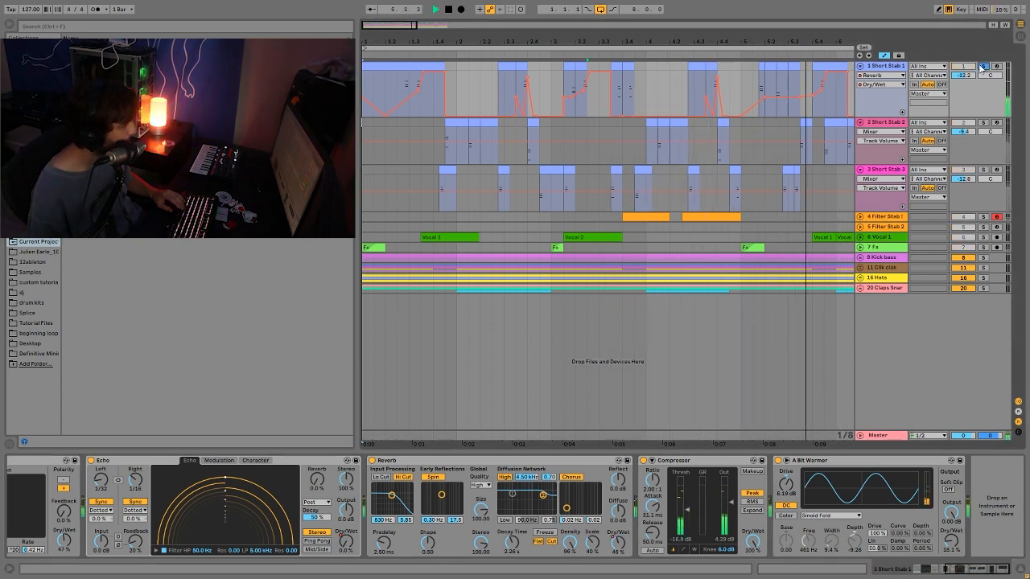
{"action": "left_click_drag", "start_coordinate": [789, 42], "coordinate": [573, 42]}
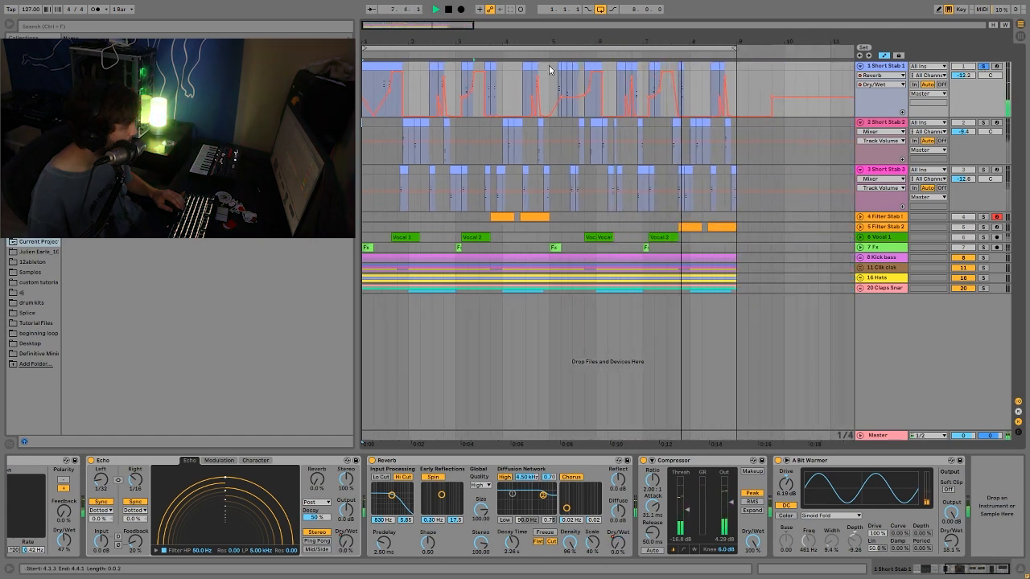
{"action": "key", "text": "space"}
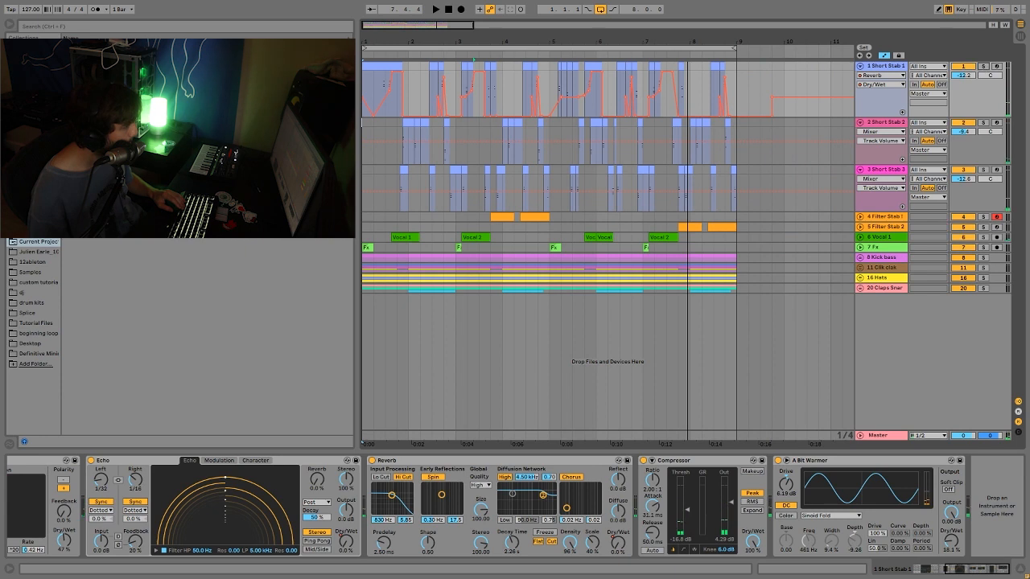
{"action": "left_click", "coordinate": [377, 91]}
{"action": "key", "text": "space"}
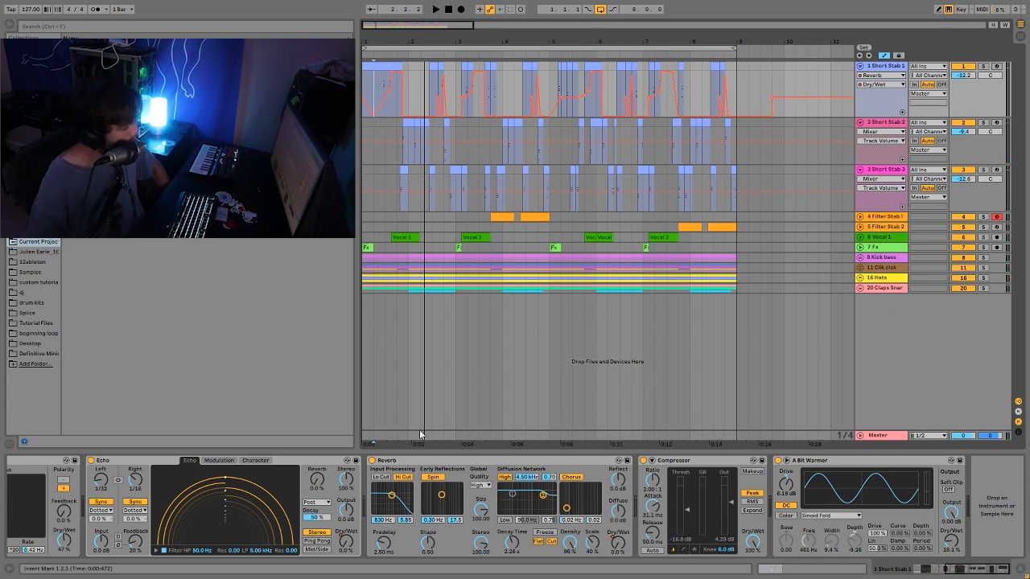
- Examine the device chain of Short Stab 2, from Wavetable through Phaser, Chorus, Echo and Reverb to A Bit Warmer
{"action": "left_click", "coordinate": [885, 124]}
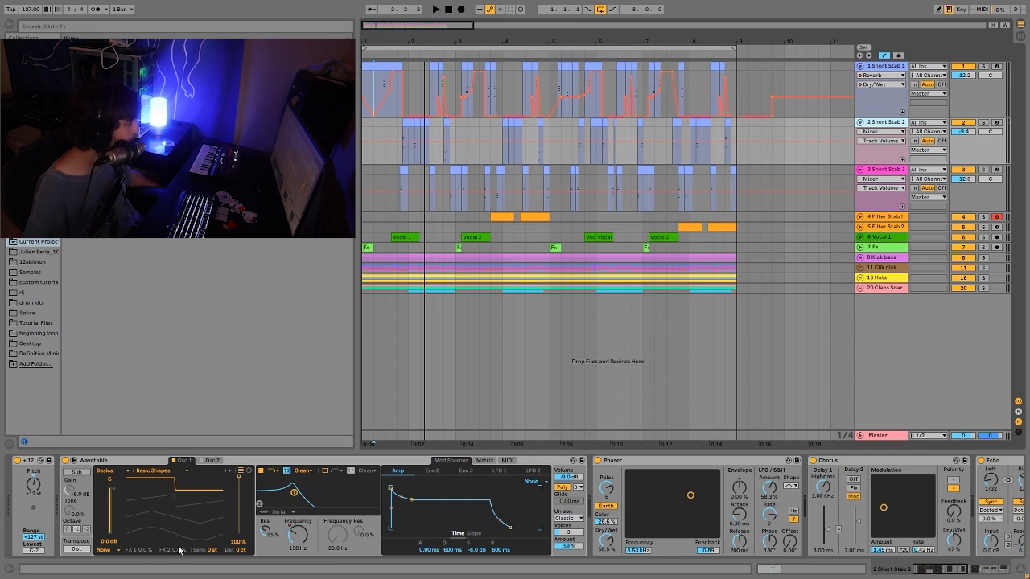
{"action": "left_click", "coordinate": [407, 134]}
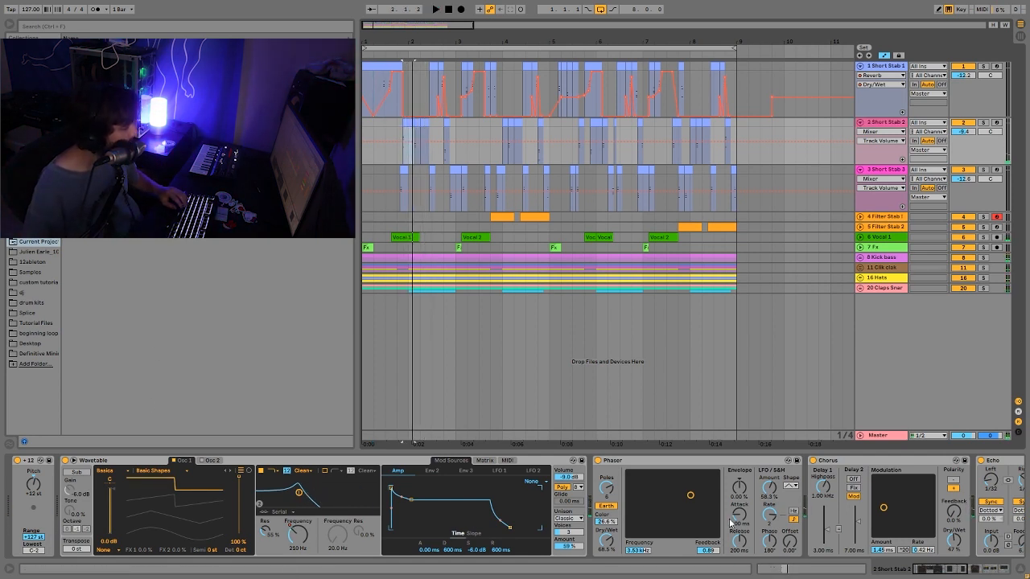
{"action": "scroll", "coordinate": [731, 523], "scroll_direction": "right", "scroll_amount": 5}
{"action": "scroll", "coordinate": [539, 533], "scroll_direction": "right", "scroll_amount": 5}
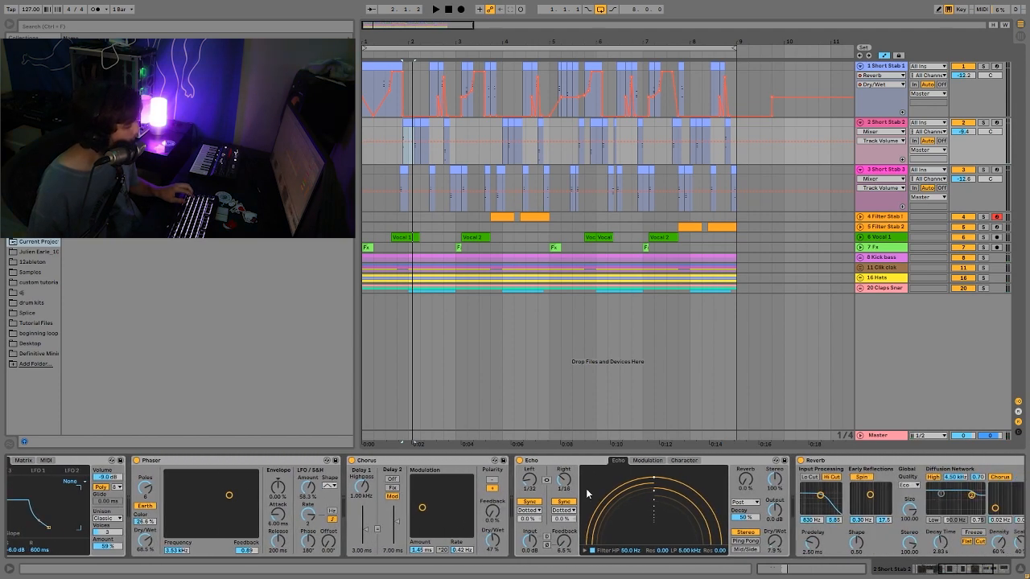
{"action": "scroll", "coordinate": [588, 493], "scroll_direction": "right", "scroll_amount": 7}
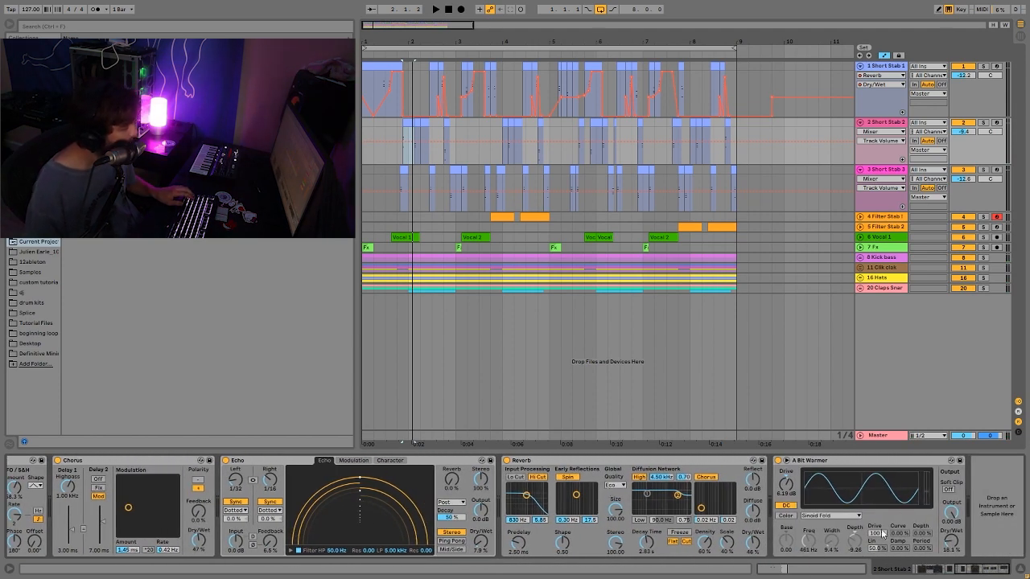
- Examine the device chain of Short Stab 3, including Operator's filter envelope, Echo and Drum Buss, and play the full mix
{"action": "left_click", "coordinate": [869, 175]}
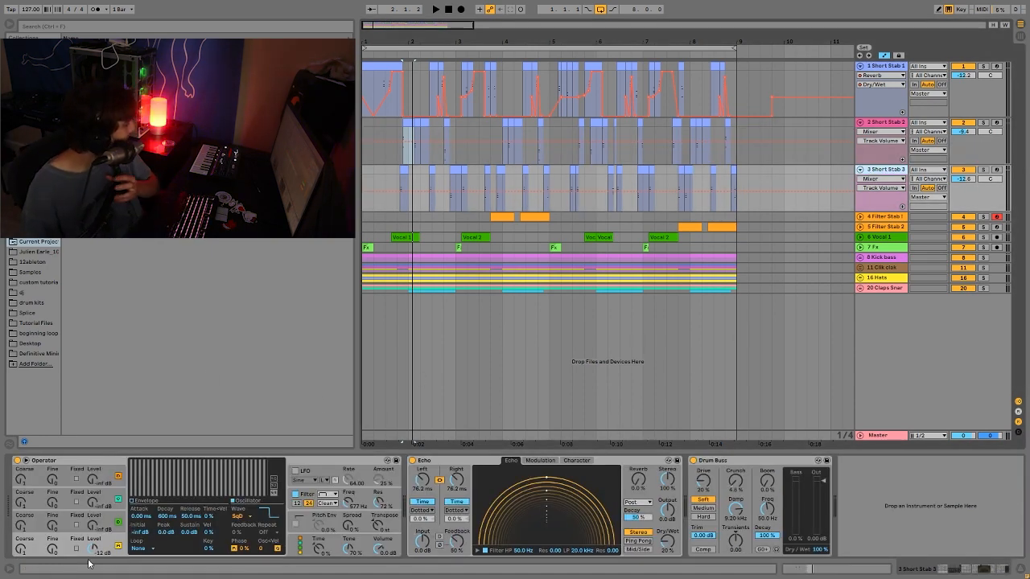
{"action": "left_click", "coordinate": [306, 500]}
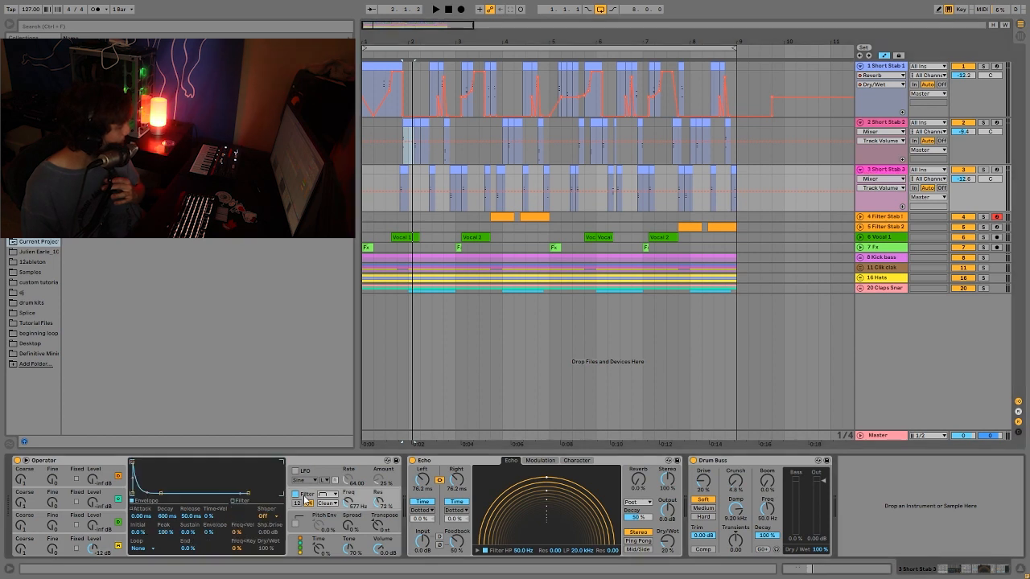
{"action": "key", "text": "space"}
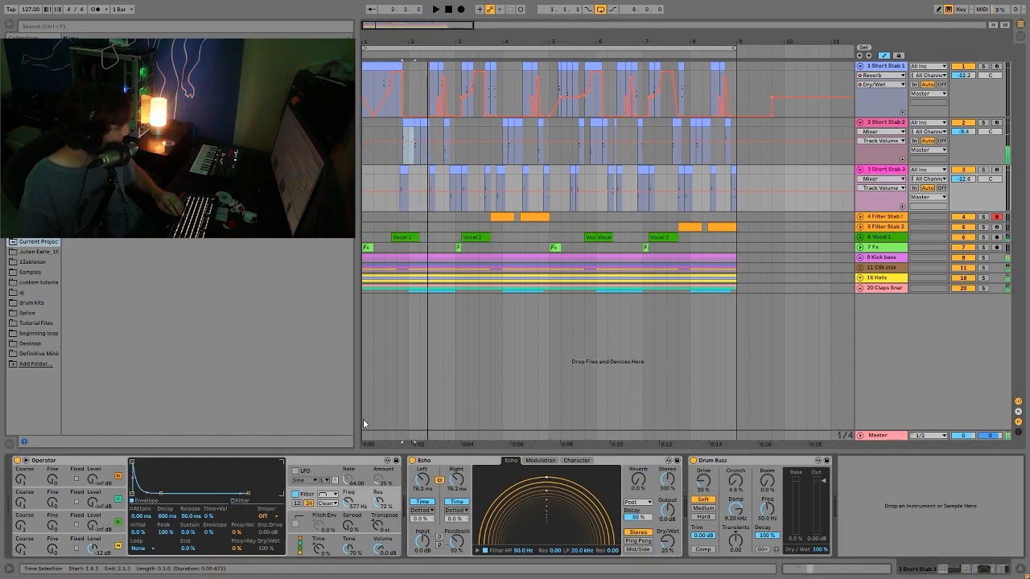
{"action": "key", "text": "space"}
{"action": "key", "text": "space"}
- Solo Short Stab 3, audition its stabs around bars 2 and 3, and unsolo the track
{"action": "left_click", "coordinate": [984, 170]}
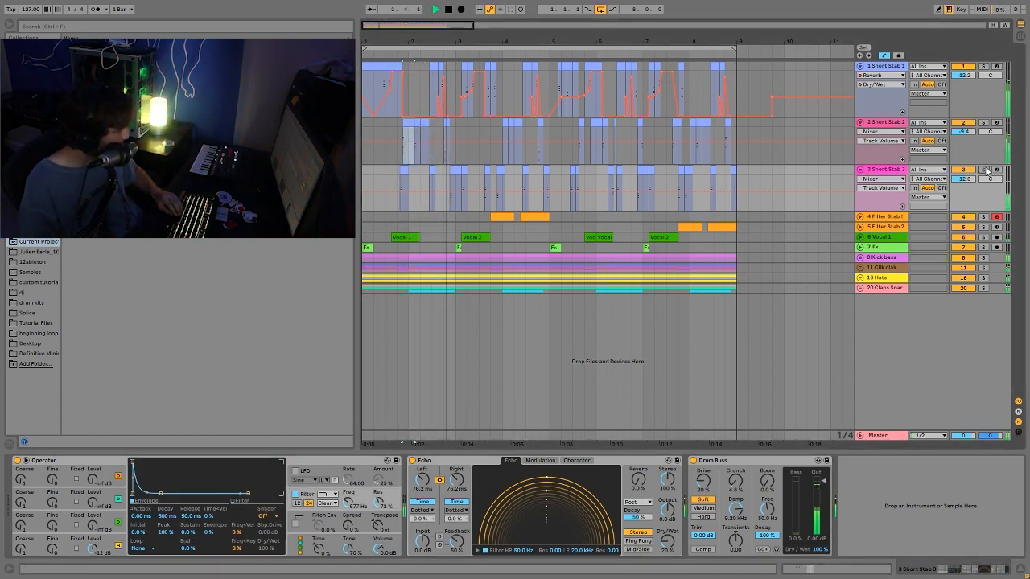
{"action": "key", "text": "space"}
{"action": "key", "text": "space"}
{"action": "key", "text": "space"}
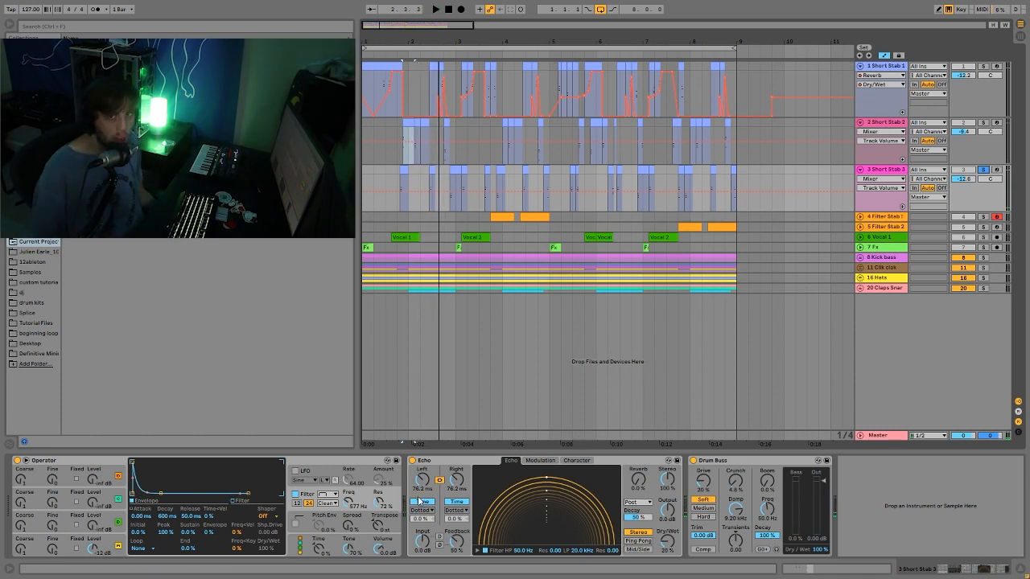
{"action": "key", "text": "space"}
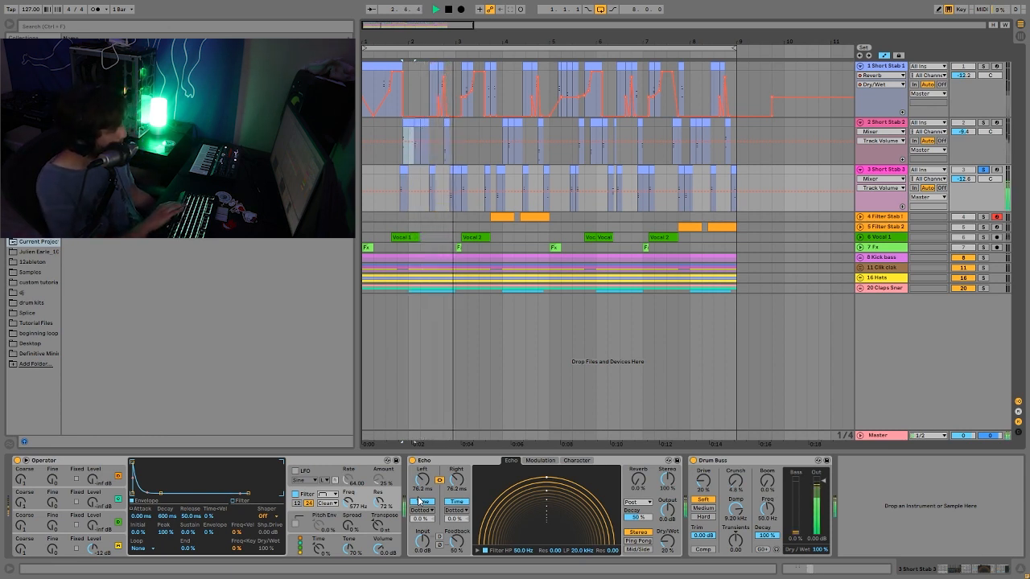
{"action": "key", "text": "space"}
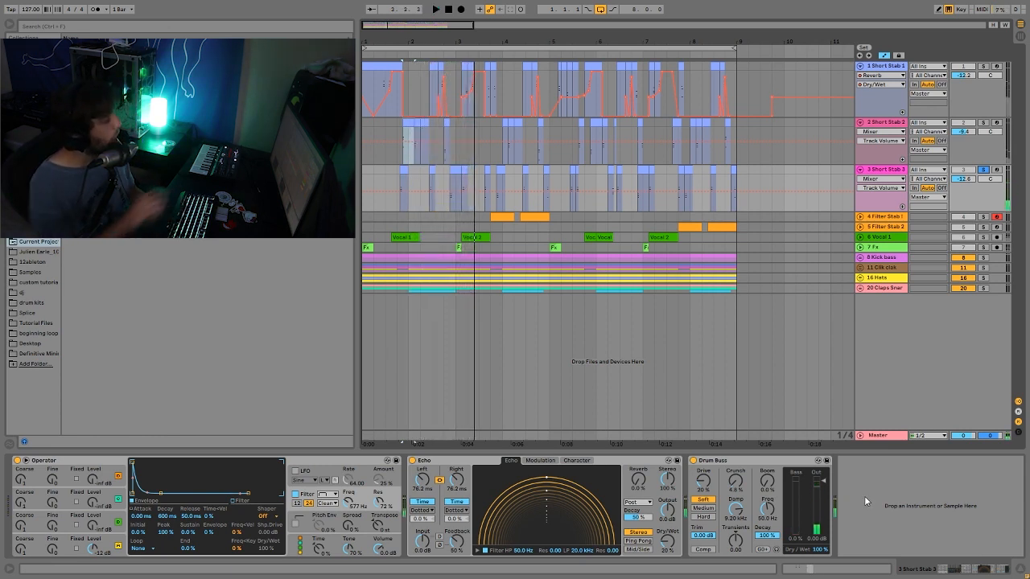
{"action": "left_click", "coordinate": [984, 170]}
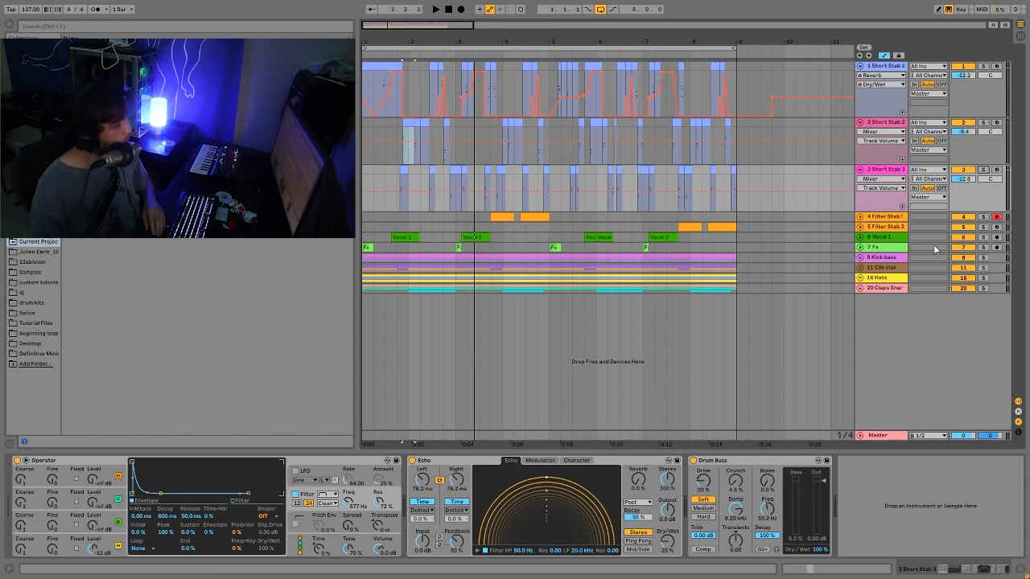
- Solo Filter Stab 1 and Filter Stab 2, play from the first Filter Stab 1 clip, and unfold both tracks
{"action": "left_click", "coordinate": [983, 228], "text": "ctrl"}
{"action": "left_click", "coordinate": [502, 217]}
{"action": "key", "text": "space"}
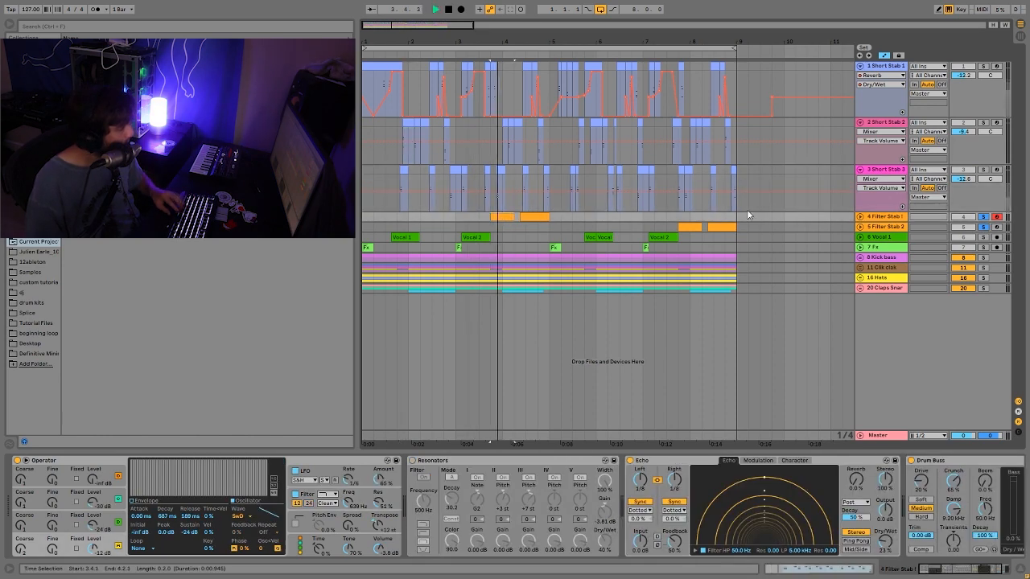
{"action": "left_click", "coordinate": [859, 227]}
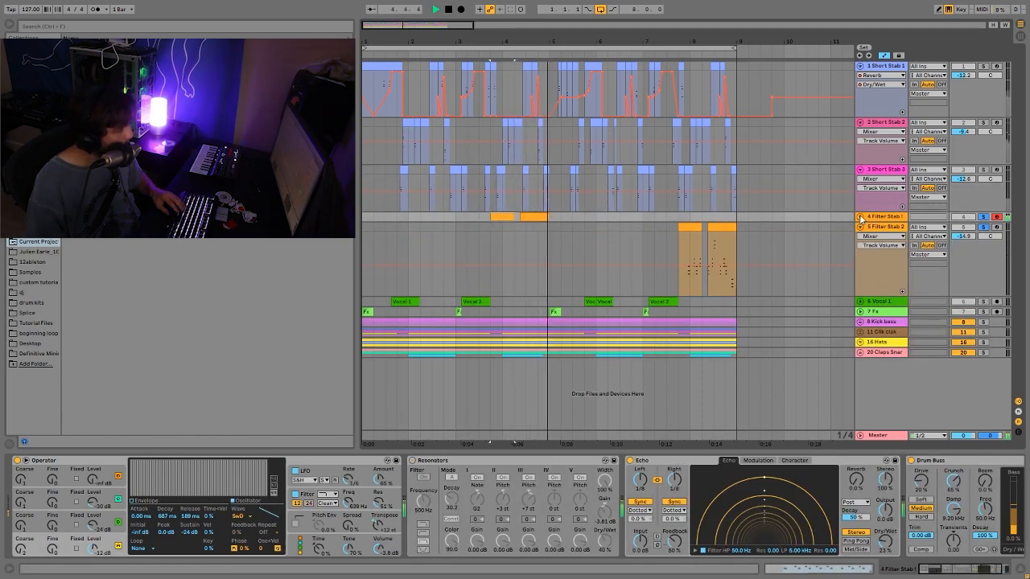
{"action": "left_click", "coordinate": [859, 217]}
{"action": "key", "text": "space"}
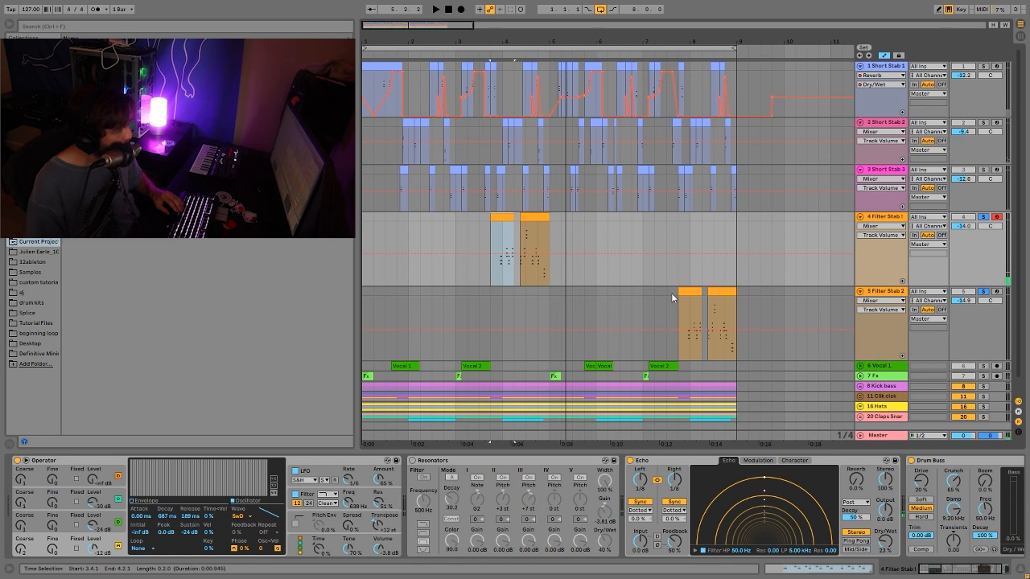
- Audition the soloed Filter Stab 2 part from 7.3.1
{"action": "left_click", "coordinate": [671, 296]}
{"action": "key", "text": "space"}
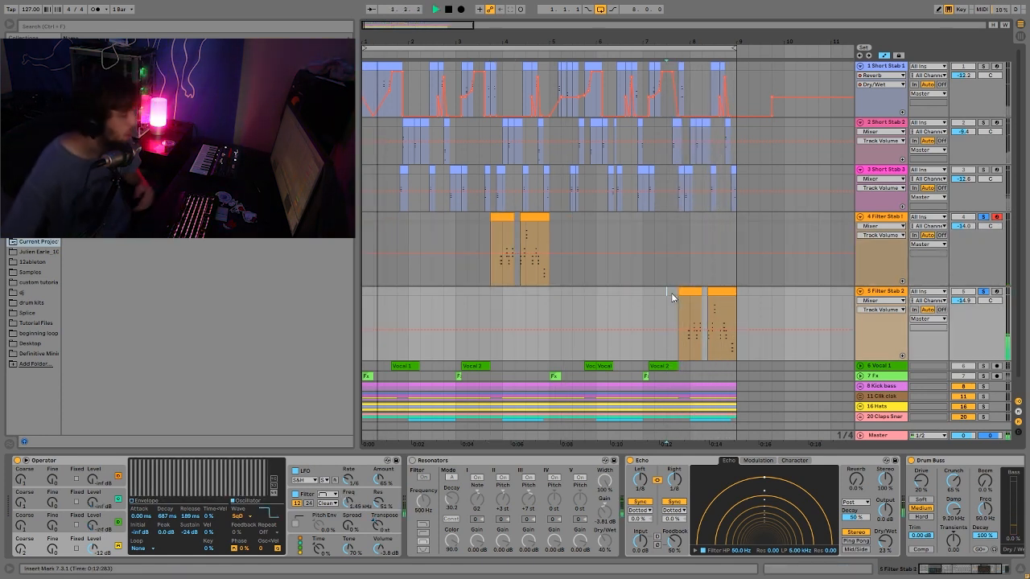
{"action": "key", "text": "space"}
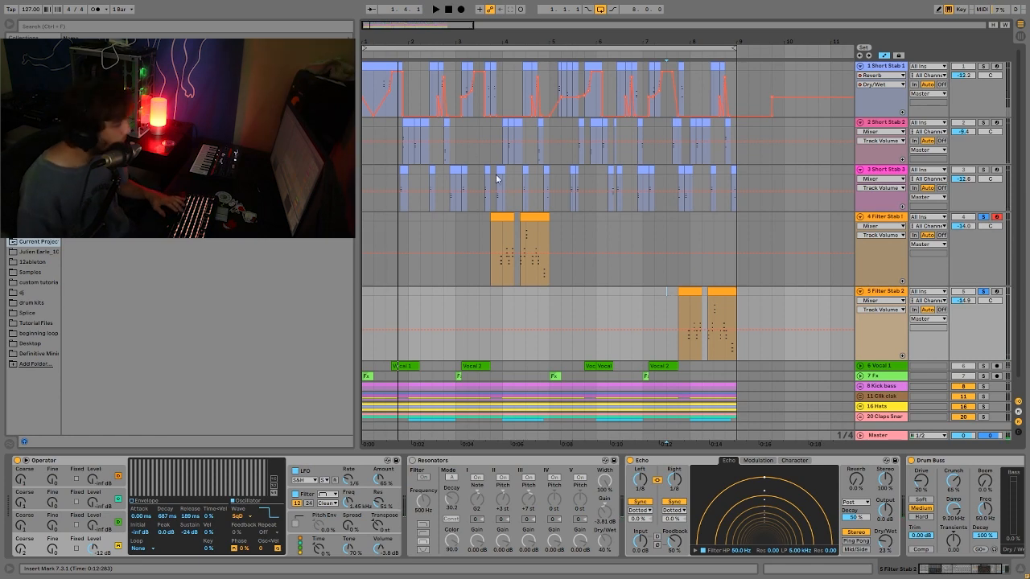
- Open the notes of the second Filter Stab 1 clip and select its D2–A2 chord and its G3–D4 chord
{"action": "double_click", "coordinate": [531, 227]}
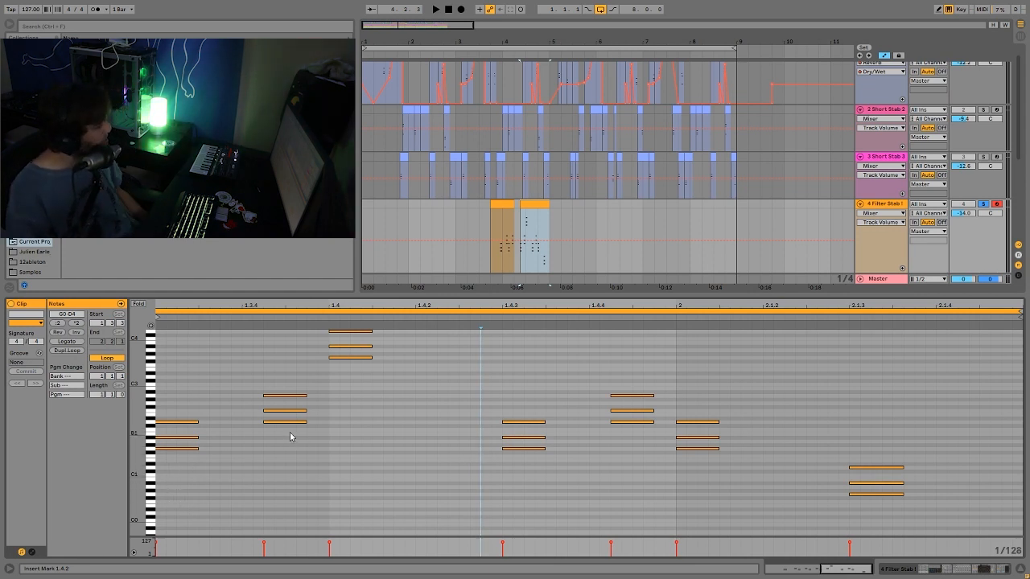
{"action": "left_click_drag", "start_coordinate": [292, 437], "coordinate": [271, 390]}
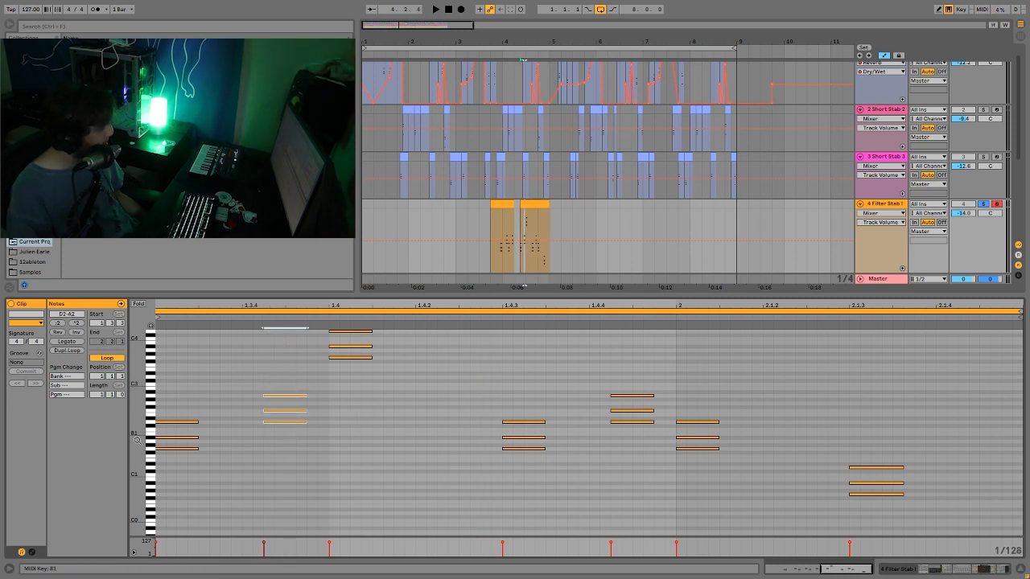
{"action": "left_click_drag", "start_coordinate": [283, 474], "coordinate": [273, 331]}
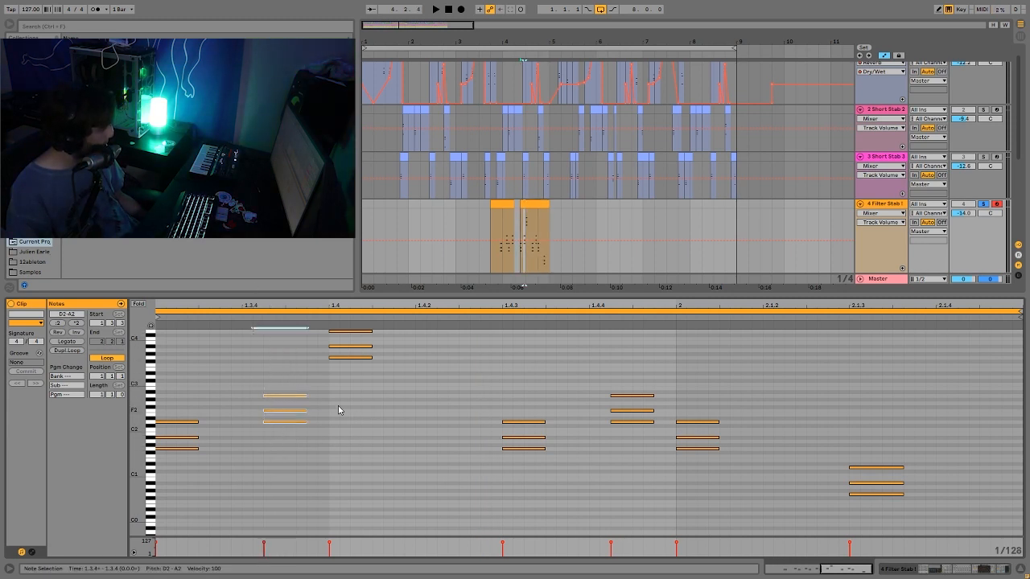
{"action": "left_click_drag", "start_coordinate": [354, 439], "coordinate": [361, 326]}
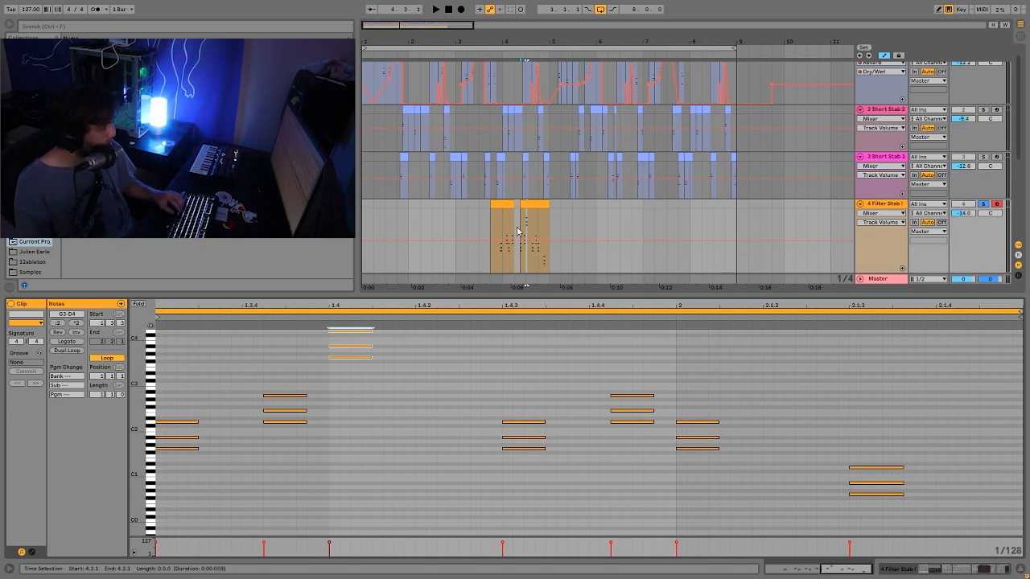
- Play Filter Stab 1 from its first clip at 3.4.1 and compare it with the first Filter Stab 2 clip at 7.4.1
{"action": "left_click", "coordinate": [505, 205]}
{"action": "key", "text": "space"}
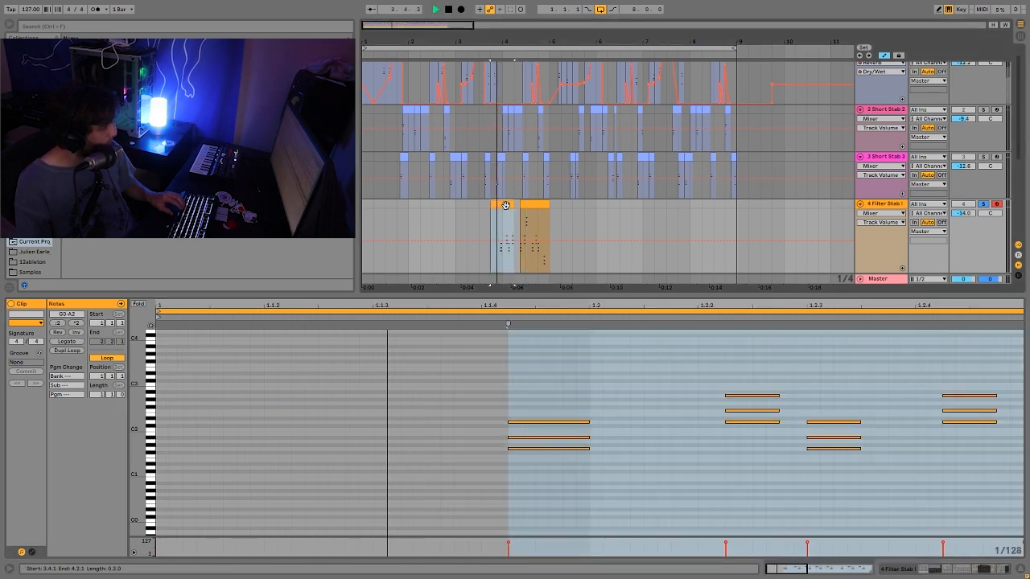
{"action": "left_click", "coordinate": [883, 206]}
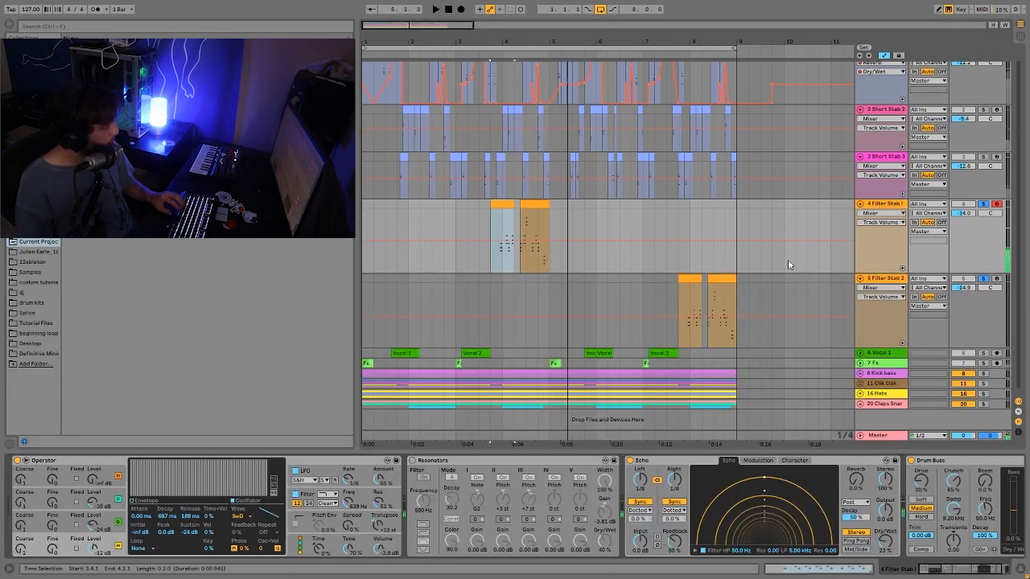
{"action": "key", "text": "space"}
{"action": "left_click", "coordinate": [685, 276]}
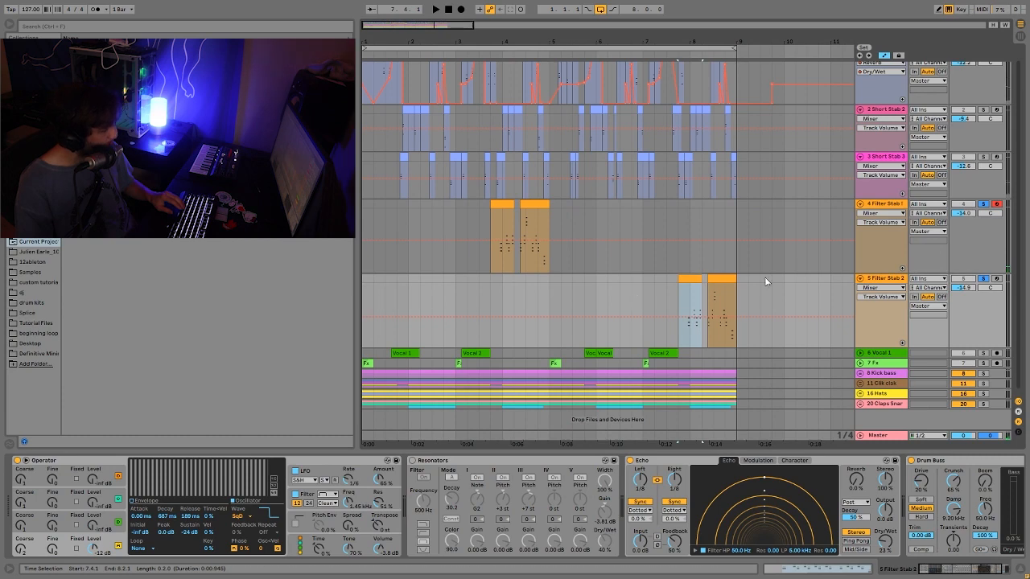
{"action": "left_click", "coordinate": [503, 197]}
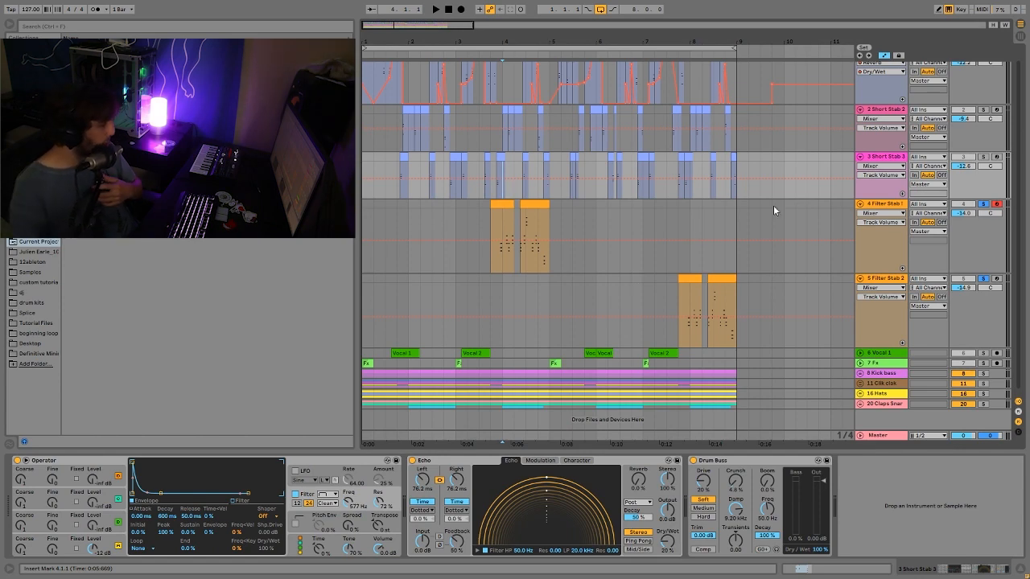
- Remove the Resonators device from Filter Stab 1 and examine oscillators B and C and the LFO of its Operator
{"action": "left_click", "coordinate": [501, 205]}
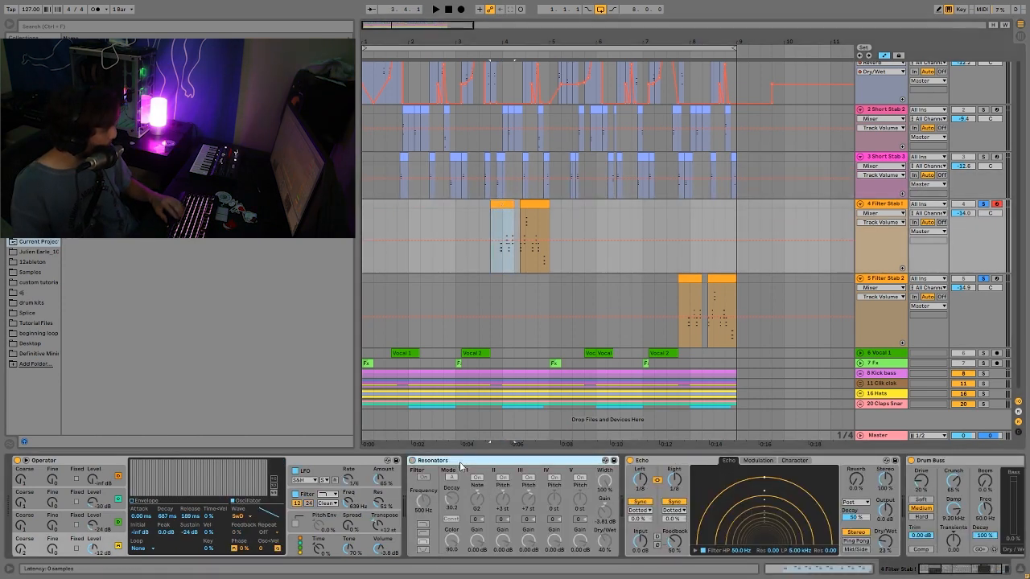
{"action": "key", "text": "Delete"}
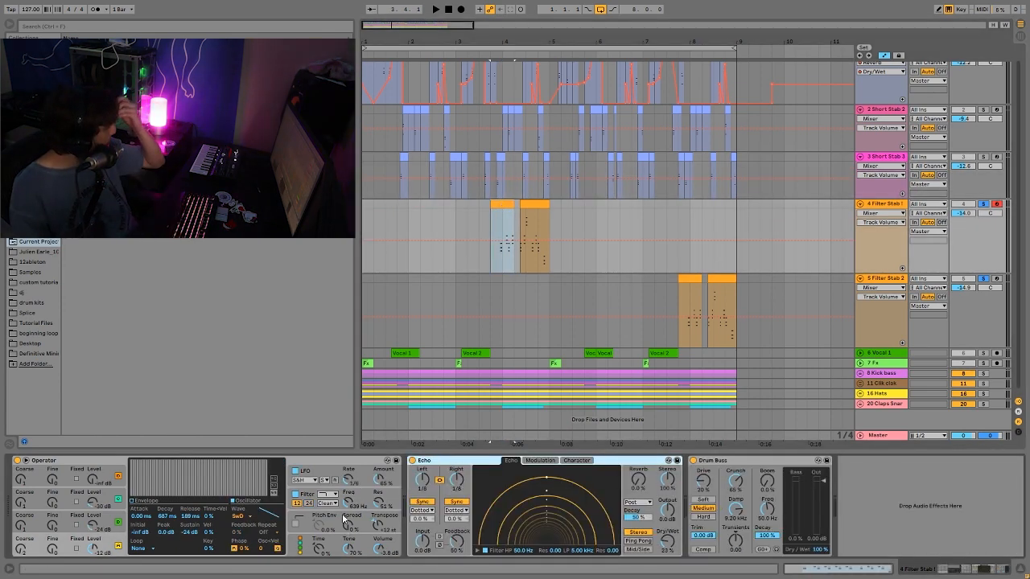
{"action": "left_click", "coordinate": [108, 533]}
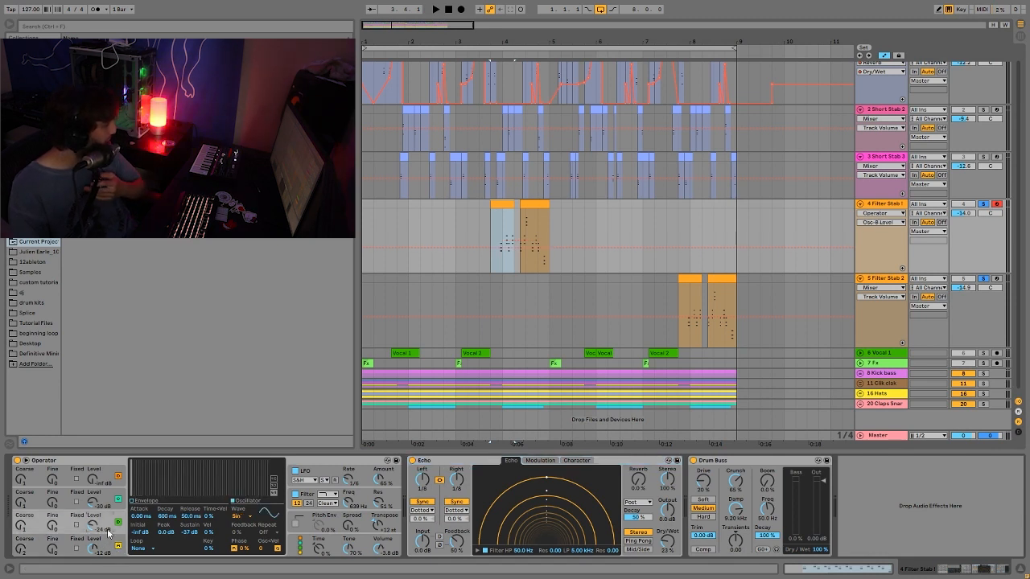
{"action": "left_click", "coordinate": [117, 505]}
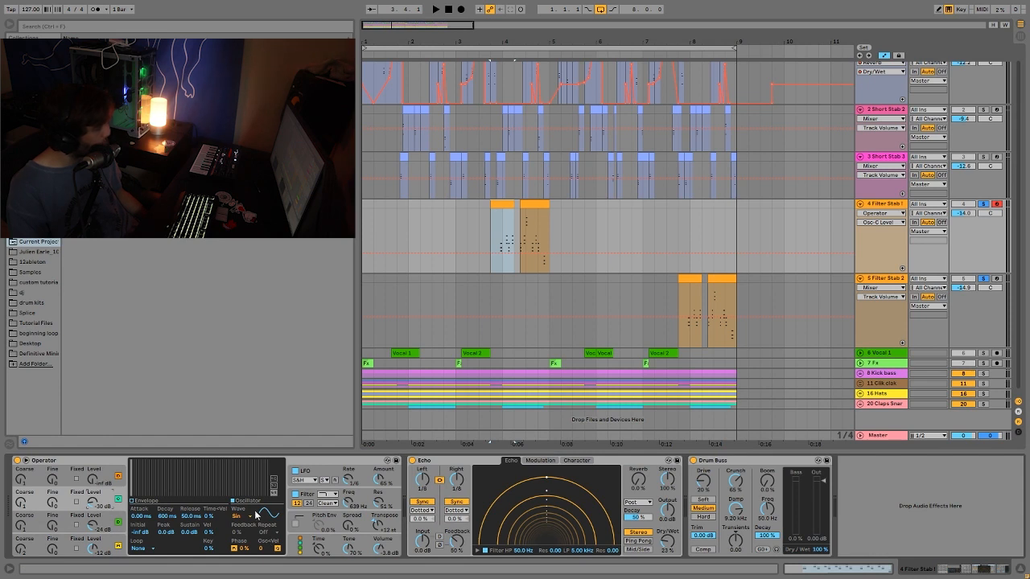
{"action": "left_click", "coordinate": [317, 473]}
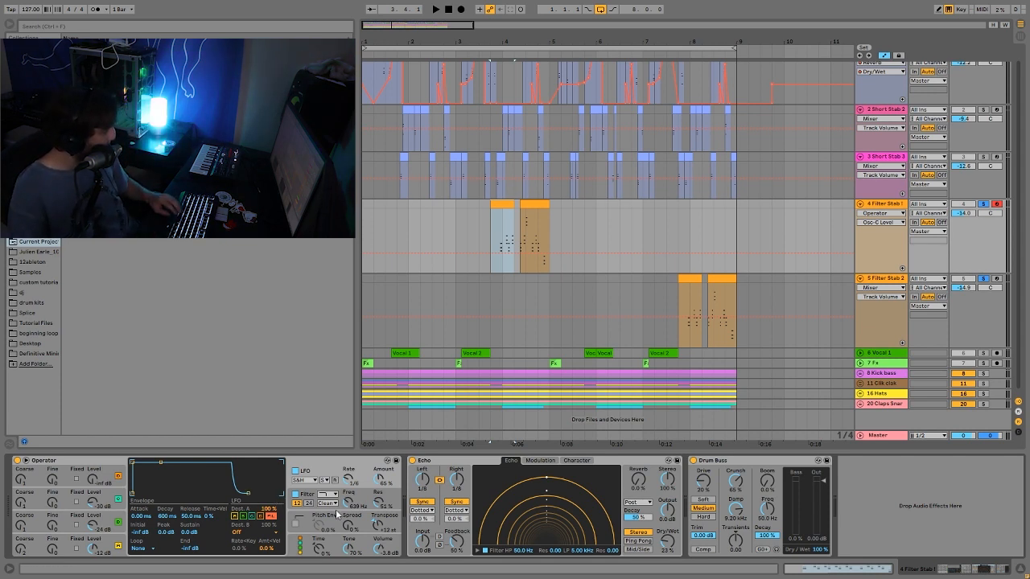
- Audition Filter Stab 1 repeatedly from 3.4.1 while examining Operator's LFO and filter settings, Echo and Drum Buss
{"action": "key", "text": "space"}
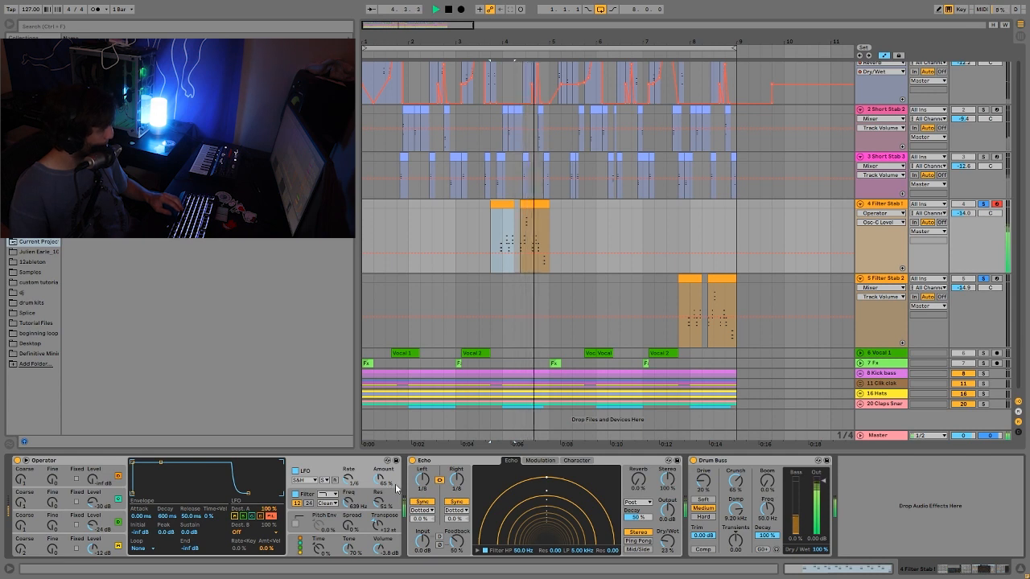
{"action": "key", "text": "space"}
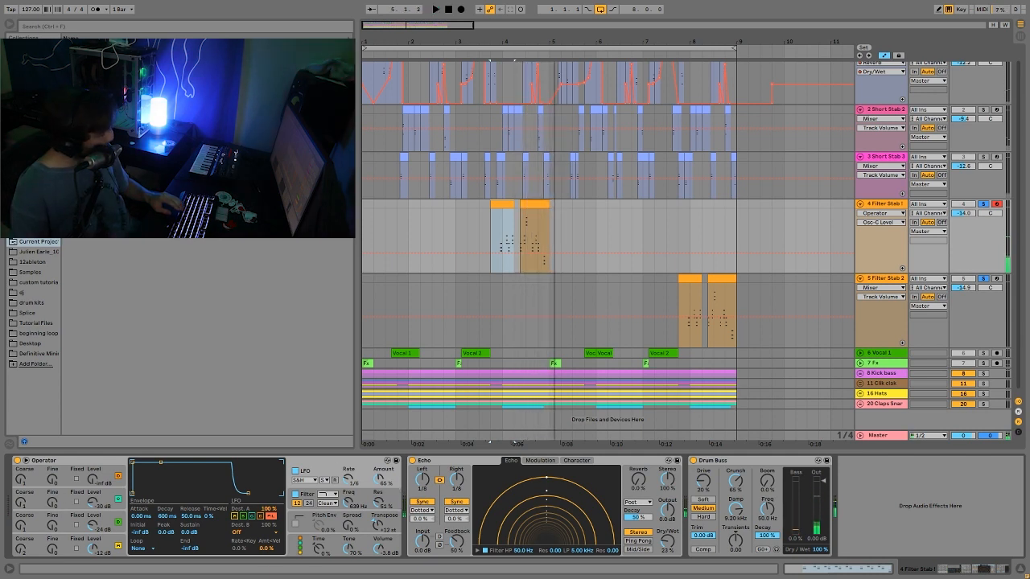
{"action": "key", "text": "space"}
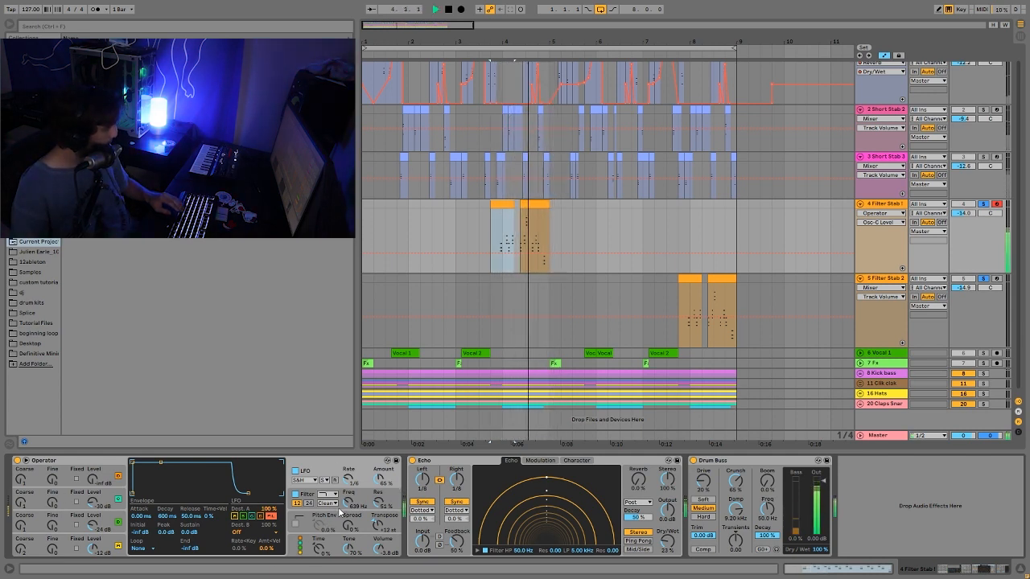
{"action": "key", "text": "space"}
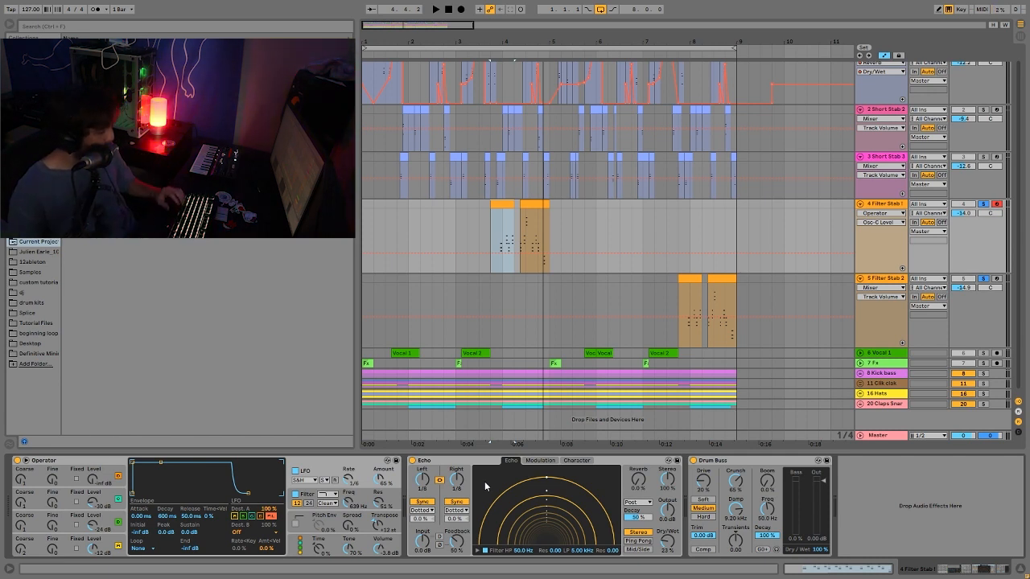
{"action": "key", "text": "space"}
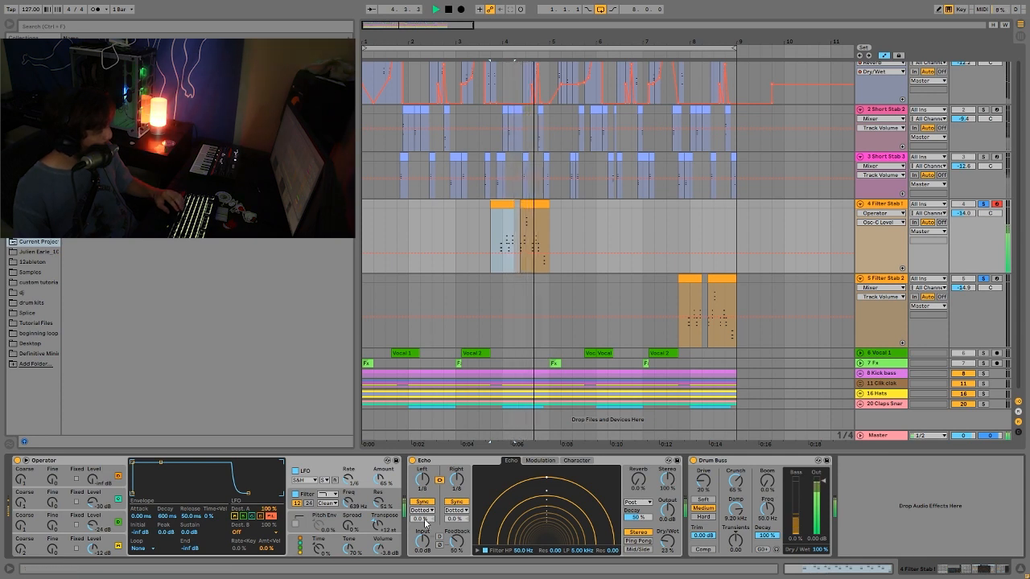
{"action": "key", "text": "space"}
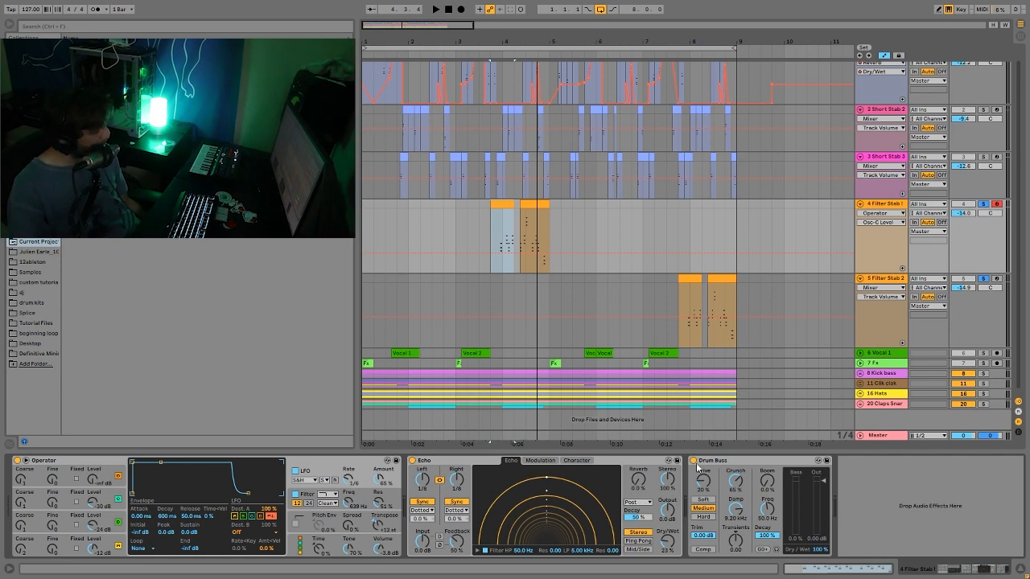
- Remove the Resonators device from Filter Stab 2 and show the filter envelope of its Operator
{"action": "left_click", "coordinate": [889, 280]}
{"action": "left_click", "coordinate": [683, 277]}
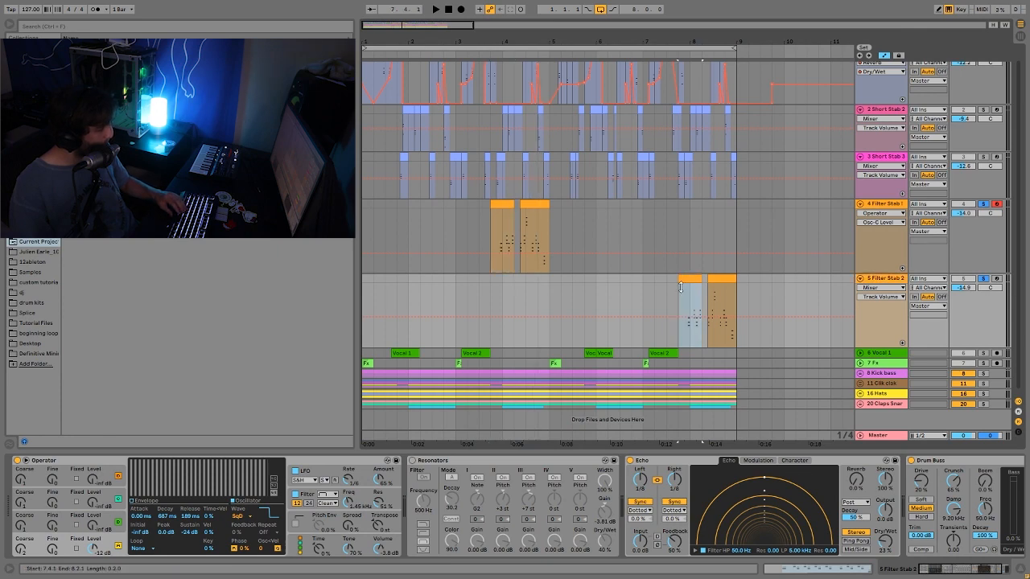
{"action": "left_click", "coordinate": [480, 463]}
{"action": "key", "text": "Delete"}
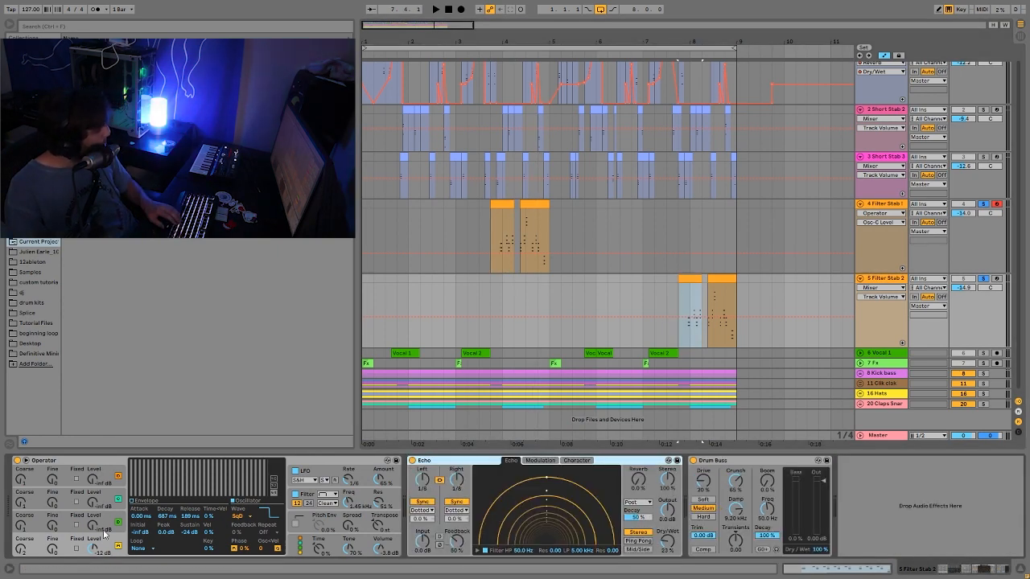
{"action": "left_click", "coordinate": [312, 496]}
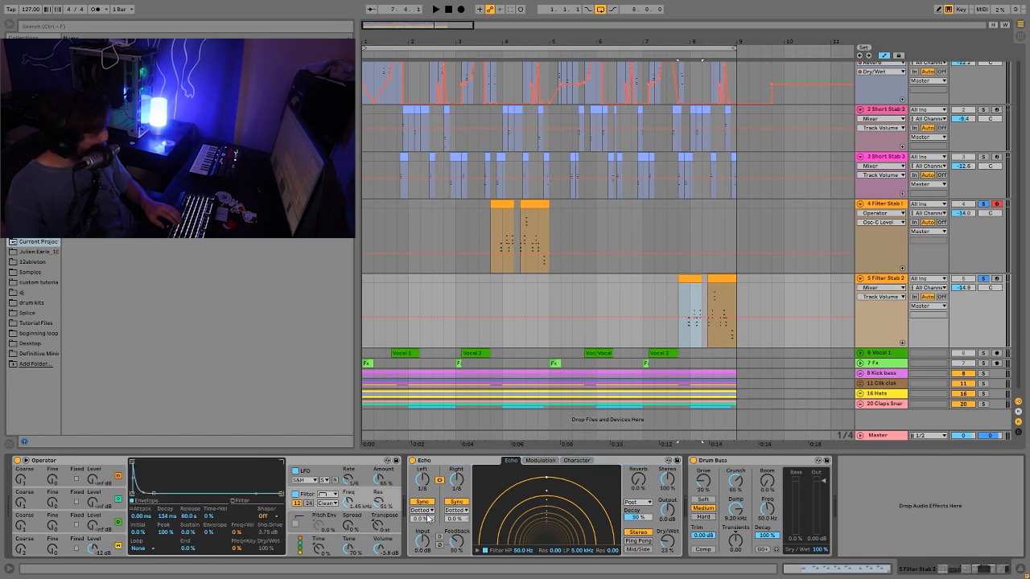
- Audition Filter Stab 2 repeatedly from 7.4.1 and show the LFO settings of its Operator
{"action": "key", "text": "space"}
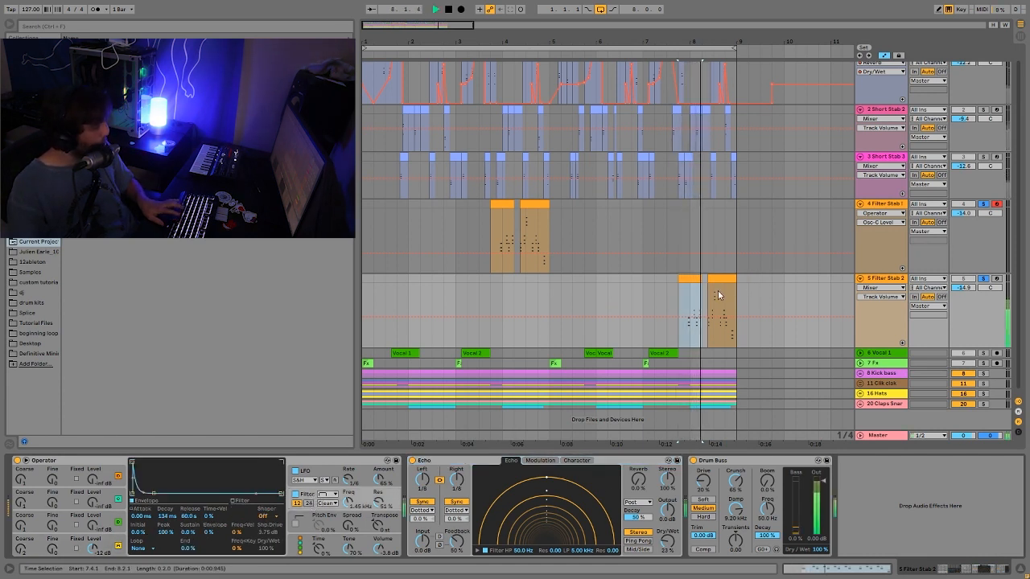
{"action": "key", "text": "space"}
{"action": "key", "text": "space"}
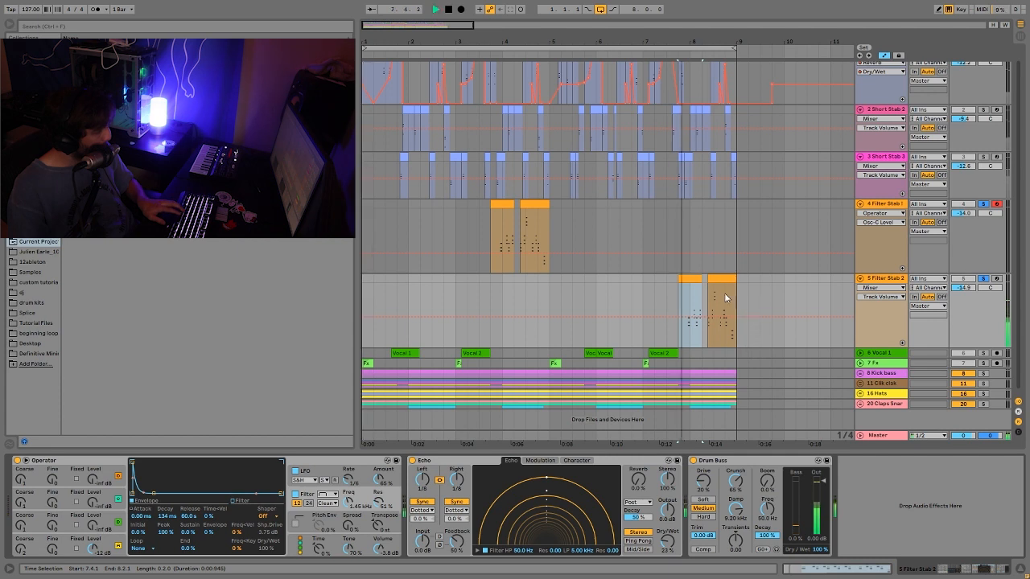
{"action": "key", "text": "space"}
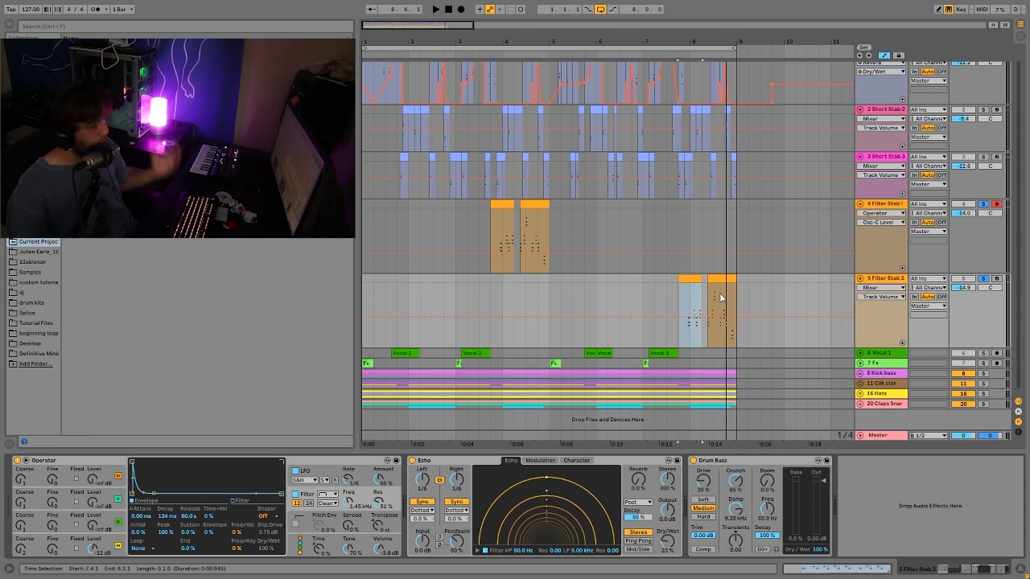
{"action": "key", "text": "space"}
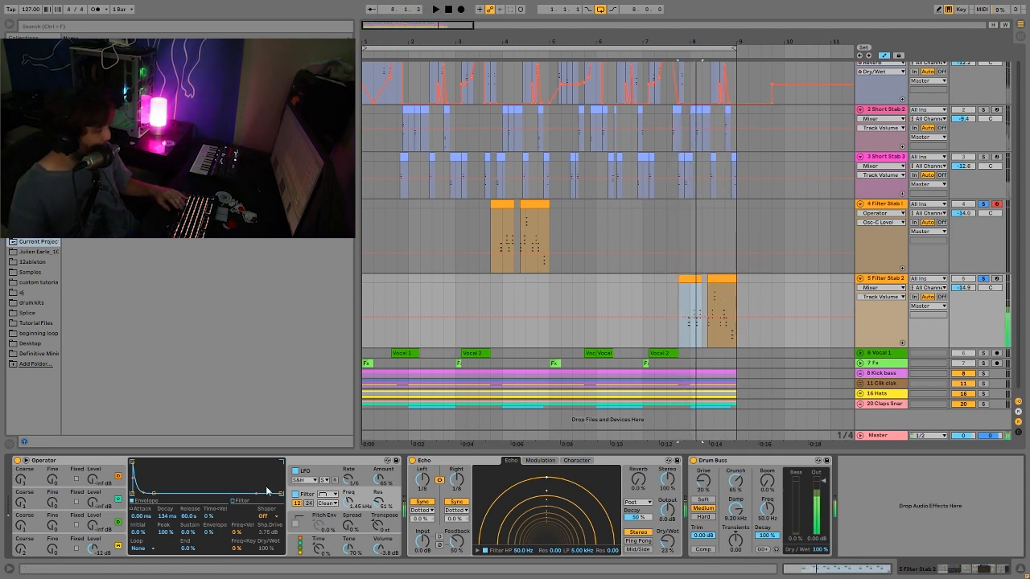
{"action": "left_click", "coordinate": [313, 480]}
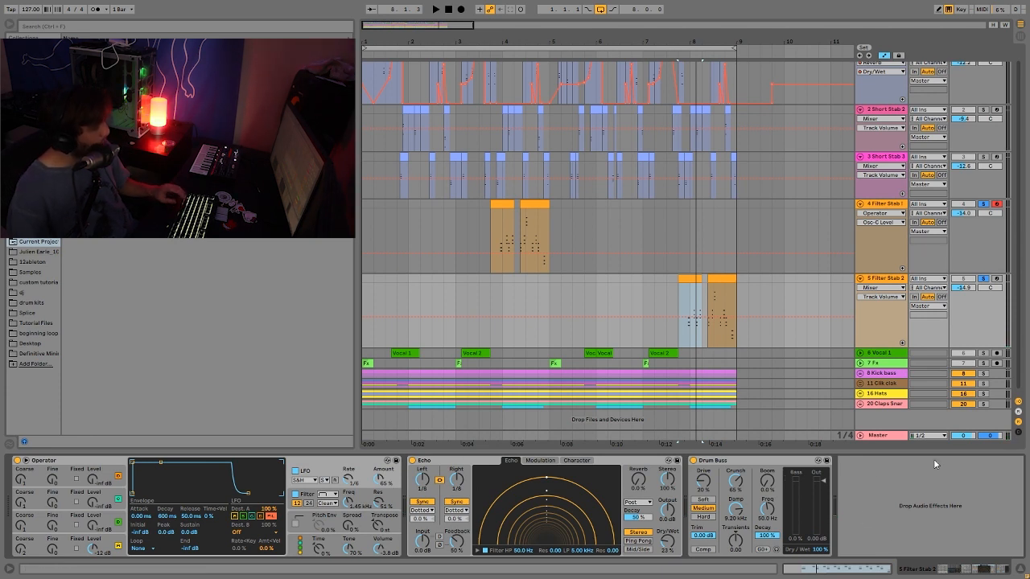
- Turn off solo on the Filter Stab tracks and play the full mix from the first Filter Stab 1 clip at 3.4.1
{"action": "left_click", "coordinate": [983, 278]}
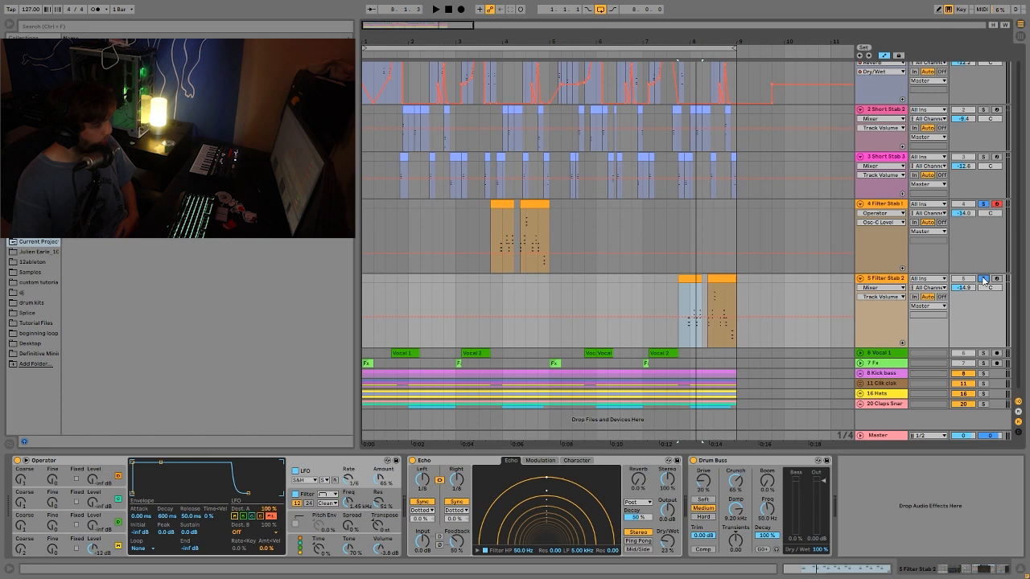
{"action": "left_click", "coordinate": [493, 205]}
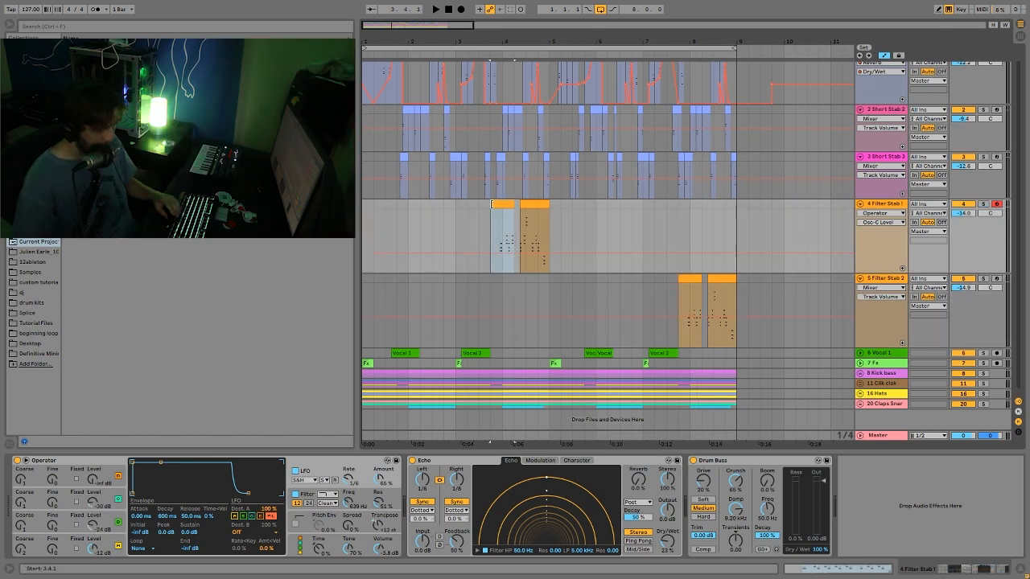
{"action": "key", "text": "space"}
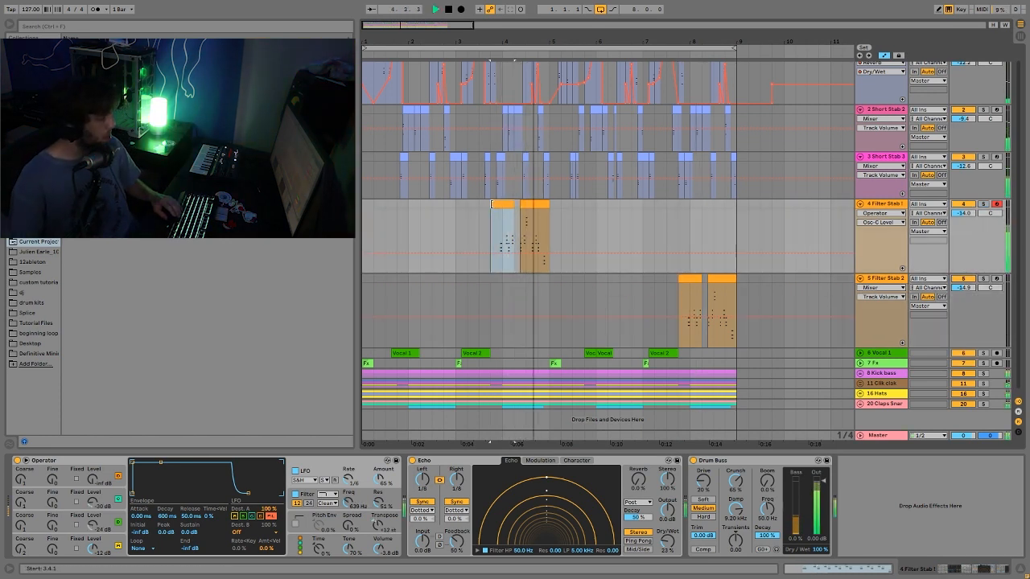
{"action": "key", "text": "space"}
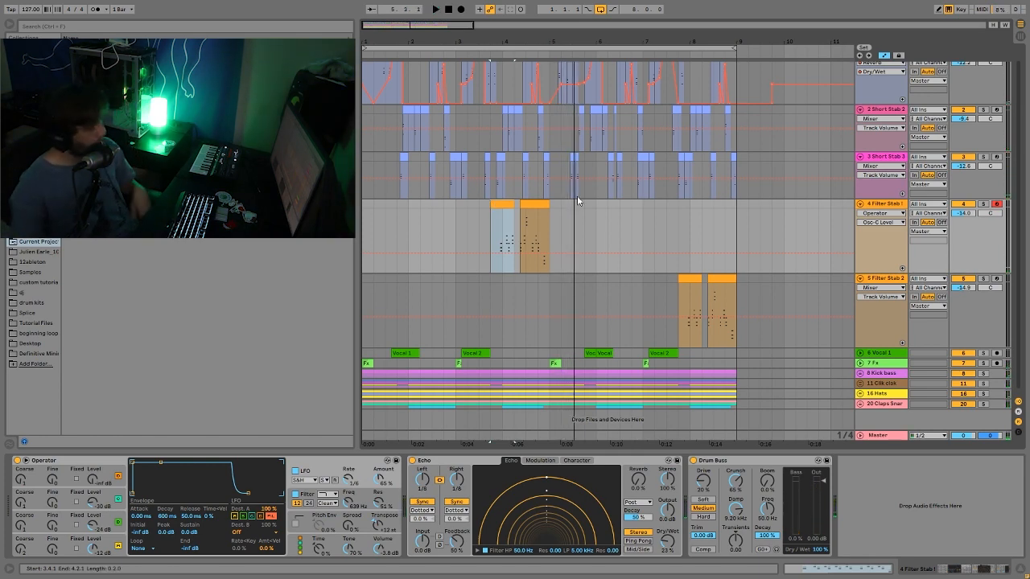
- Unfold and solo the Vocal 1 track, and audition its Vocal 1 clip and the Vocal 2 clip at 3.1.3
{"action": "scroll", "coordinate": [660, 234], "scroll_direction": "down", "scroll_amount": 1}
{"action": "left_click", "coordinate": [880, 352]}
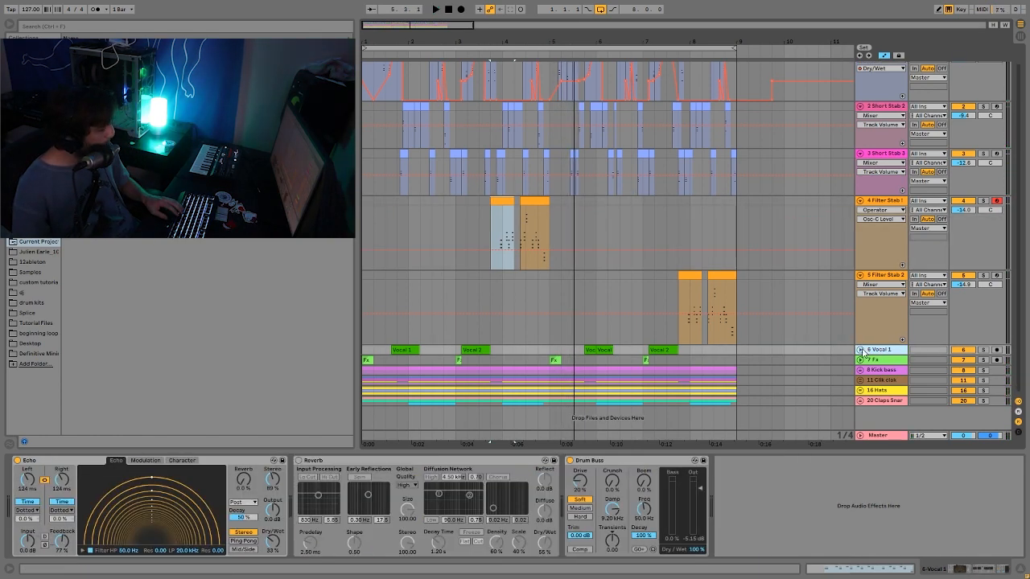
{"action": "left_click", "coordinate": [861, 351]}
{"action": "left_click", "coordinate": [982, 350]}
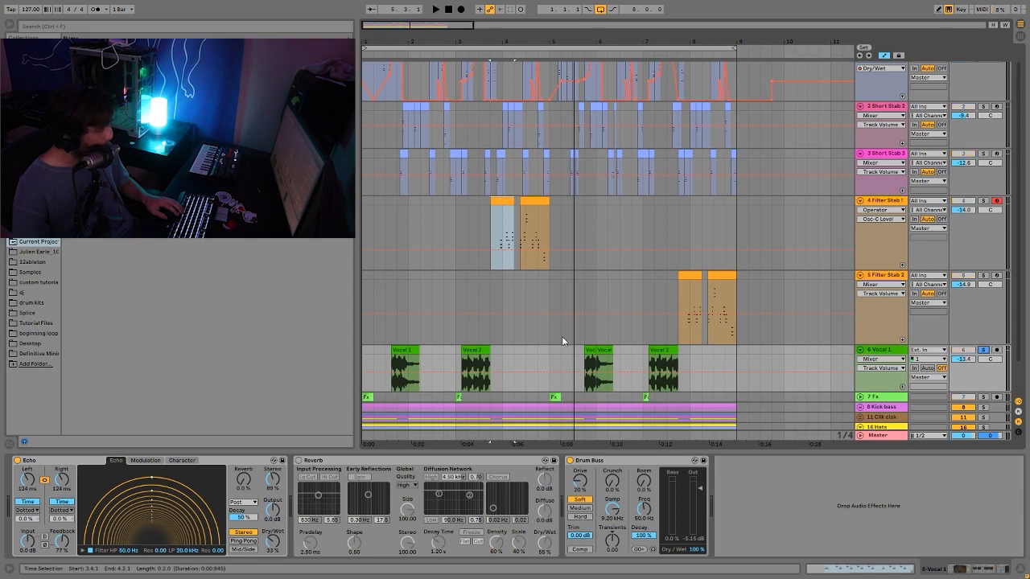
{"action": "left_click", "coordinate": [399, 350]}
{"action": "key", "text": "space"}
{"action": "left_click", "coordinate": [478, 352]}
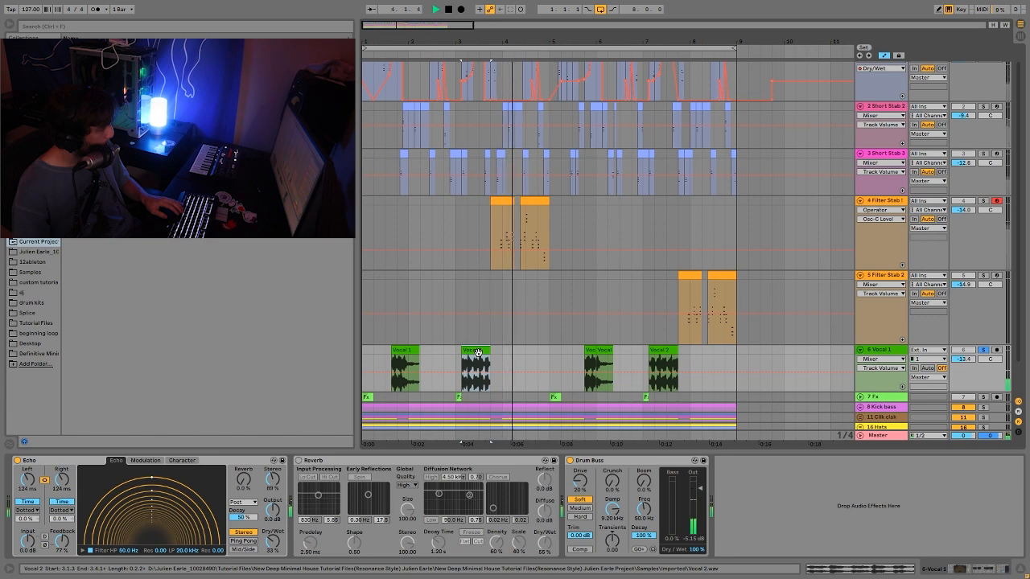
{"action": "key", "text": "space"}
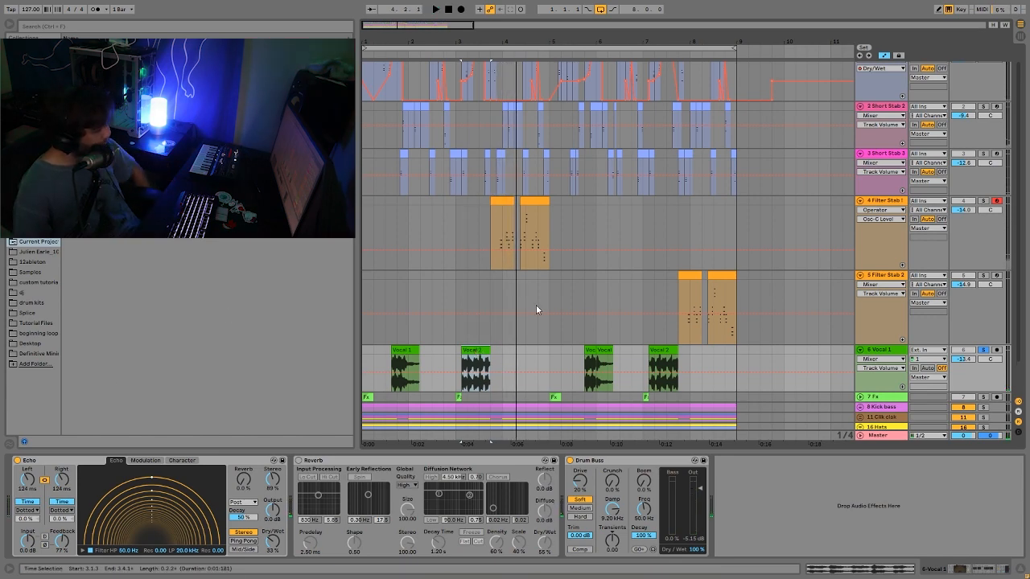
- Try a copy of the Vocal 1 clip at 1.1.1, listen to it with the mix, and undo the copy
{"action": "mouse_move", "coordinate": [408, 41]}
{"action": "left_mouse_down"}
{"action": "mouse_move", "coordinate": [406, 52]}
{"action": "mouse_move", "coordinate": [396, 40]}
{"action": "mouse_move", "coordinate": [482, 39]}
{"action": "left_mouse_up"}
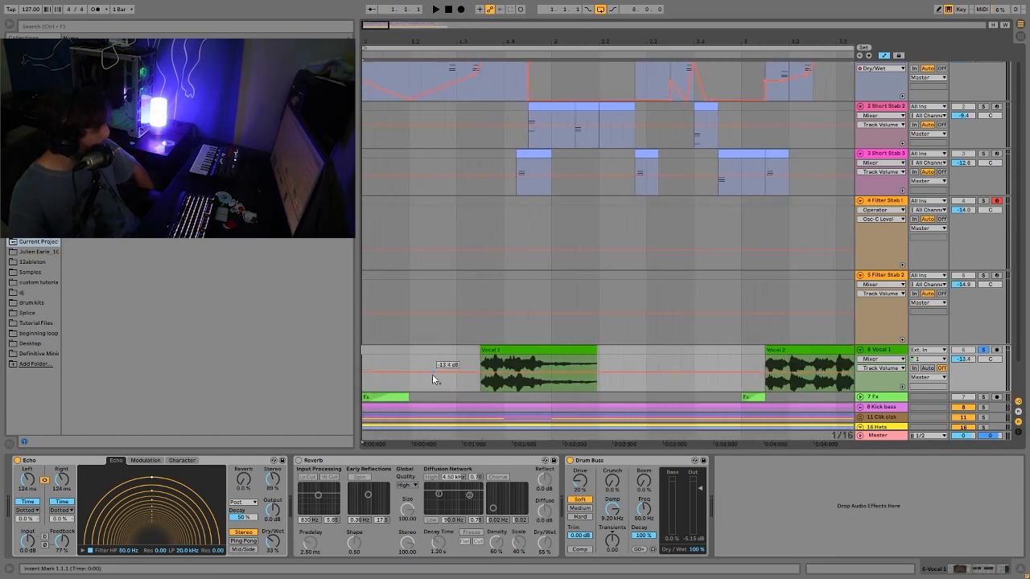
{"action": "left_click", "coordinate": [480, 353]}
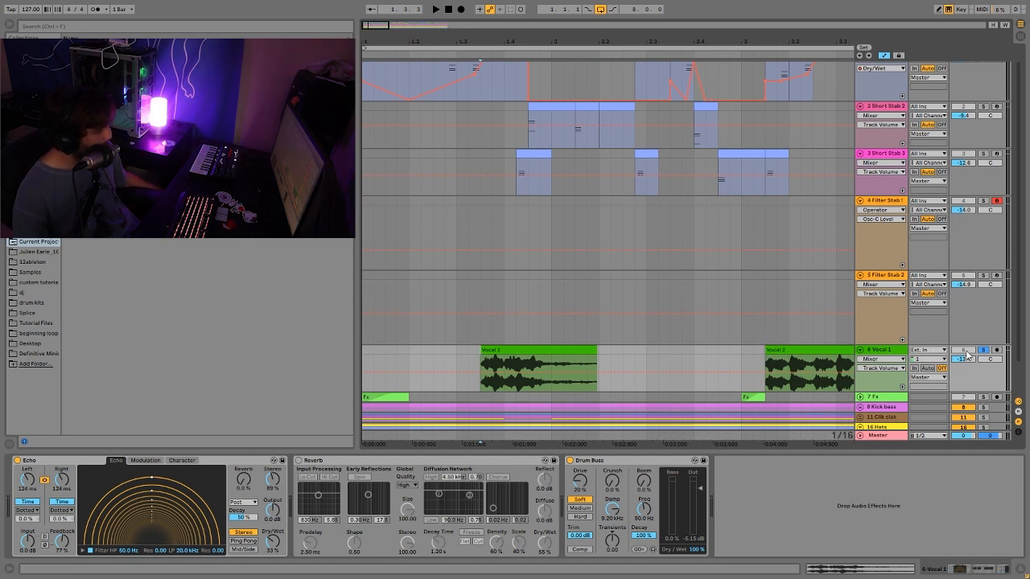
{"action": "left_click_drag", "start_coordinate": [547, 368], "coordinate": [429, 368]}
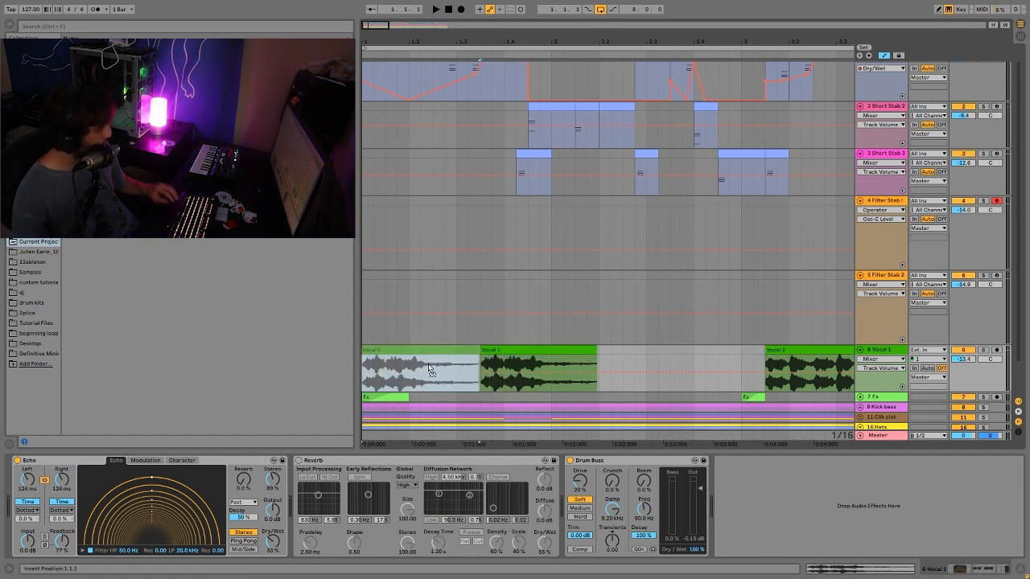
{"action": "key", "text": "space"}
{"action": "key", "text": "space"}
{"action": "key", "text": "ctrl+z"}
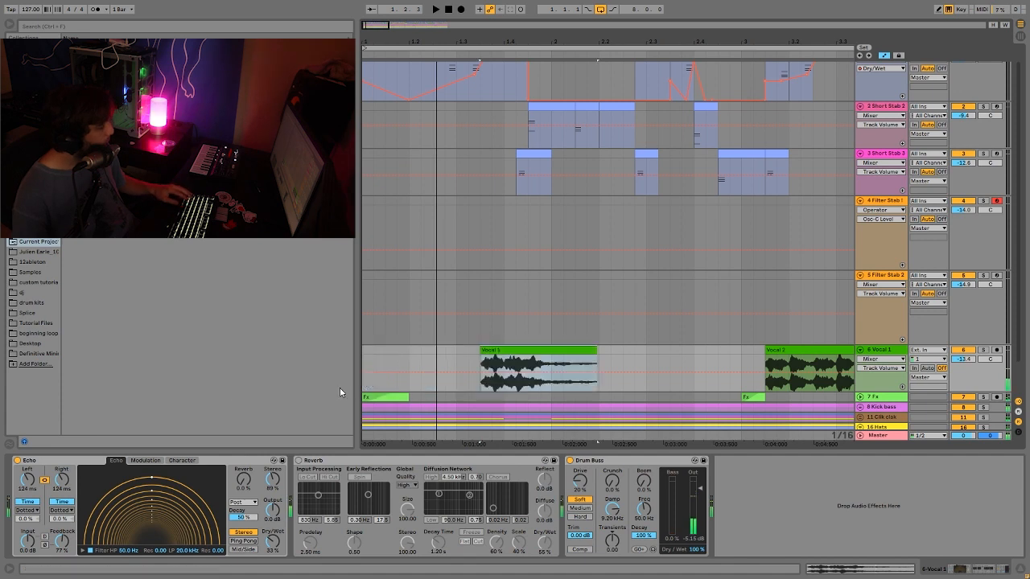
- Play the full mix from 1.1.1 in short passages to hear how the Vocal 1 clip enters between the stabs
{"action": "left_click", "coordinate": [363, 350]}
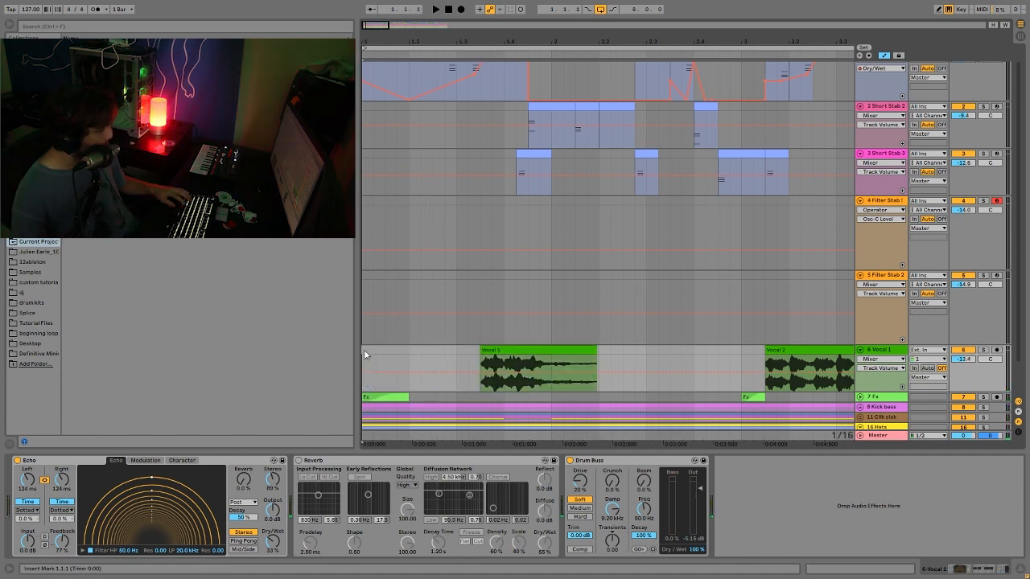
{"action": "key", "text": "space"}
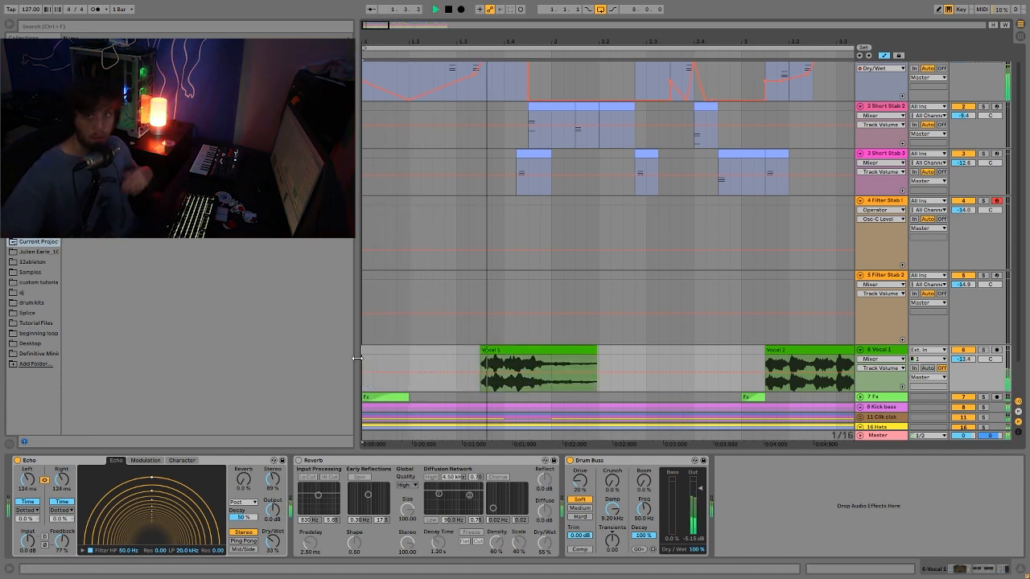
{"action": "key", "text": "space"}
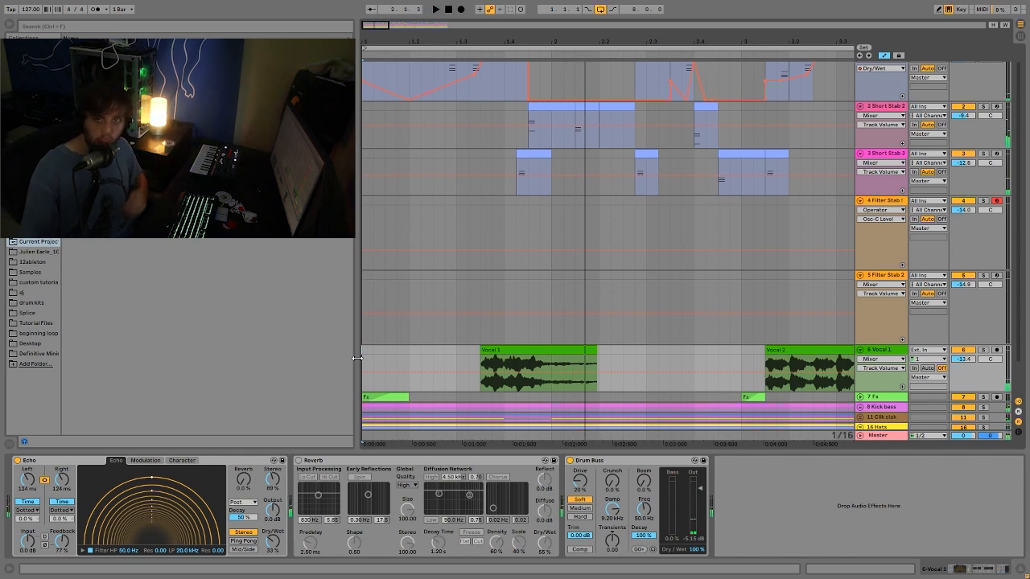
{"action": "key", "text": "space"}
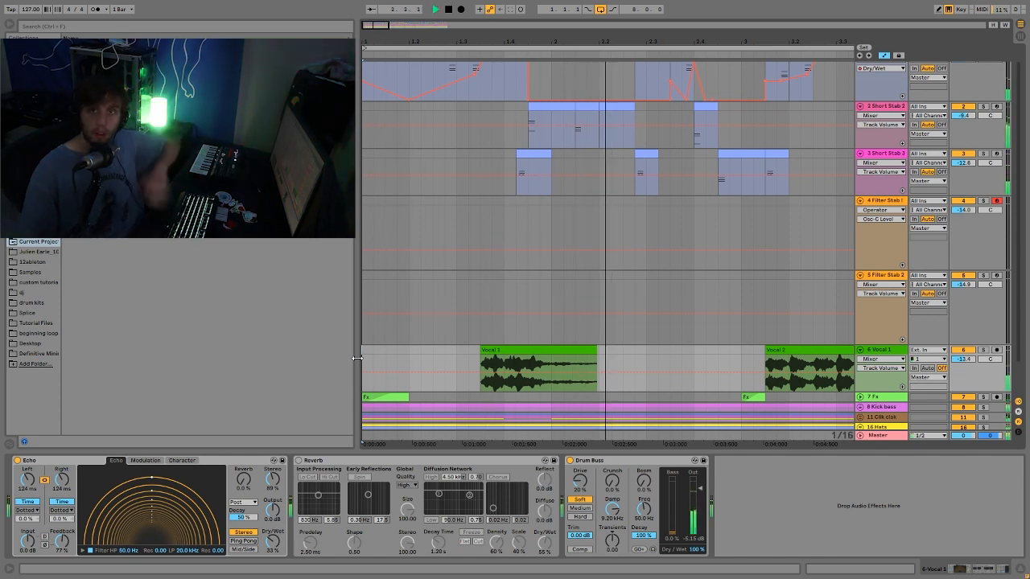
{"action": "key", "text": "space"}
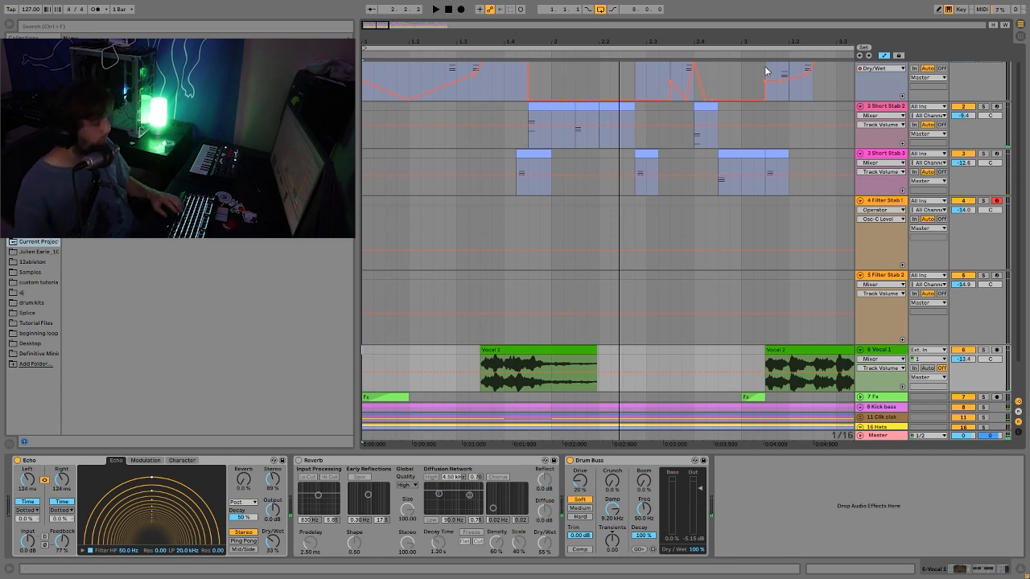
- Play the mix from 2.4.3 and from 3.1.1 to hear the Vocal 2 clip lead into Filter Stab 1
{"action": "left_click", "coordinate": [717, 366]}
{"action": "key", "text": "space"}
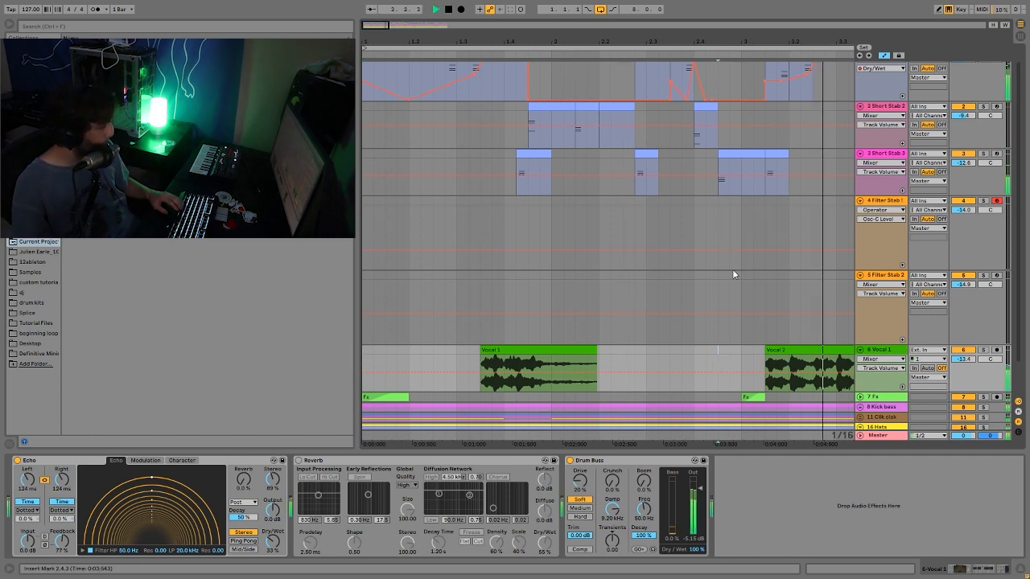
{"action": "key", "text": "space"}
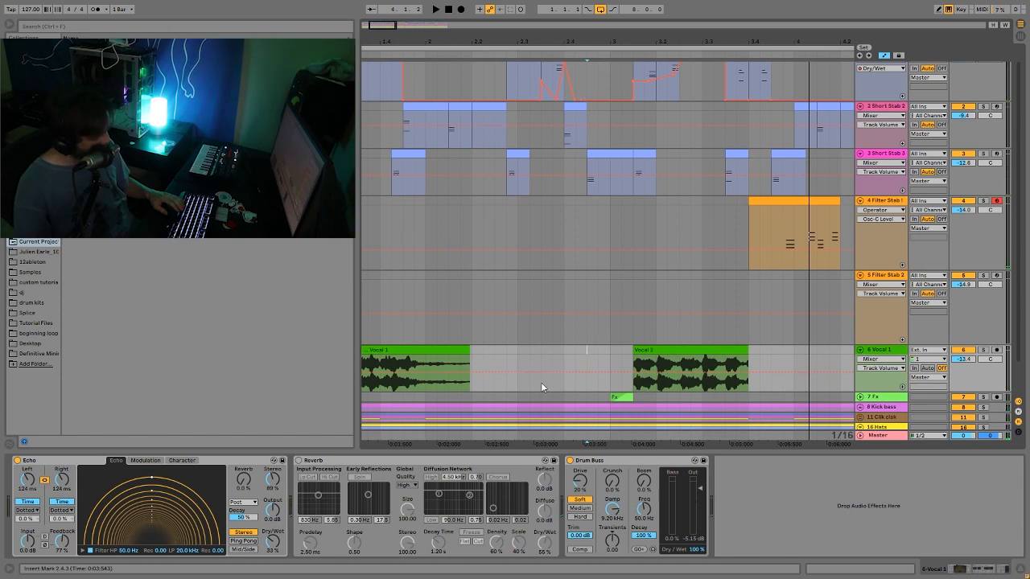
{"action": "left_click", "coordinate": [609, 345]}
{"action": "key", "text": "space"}
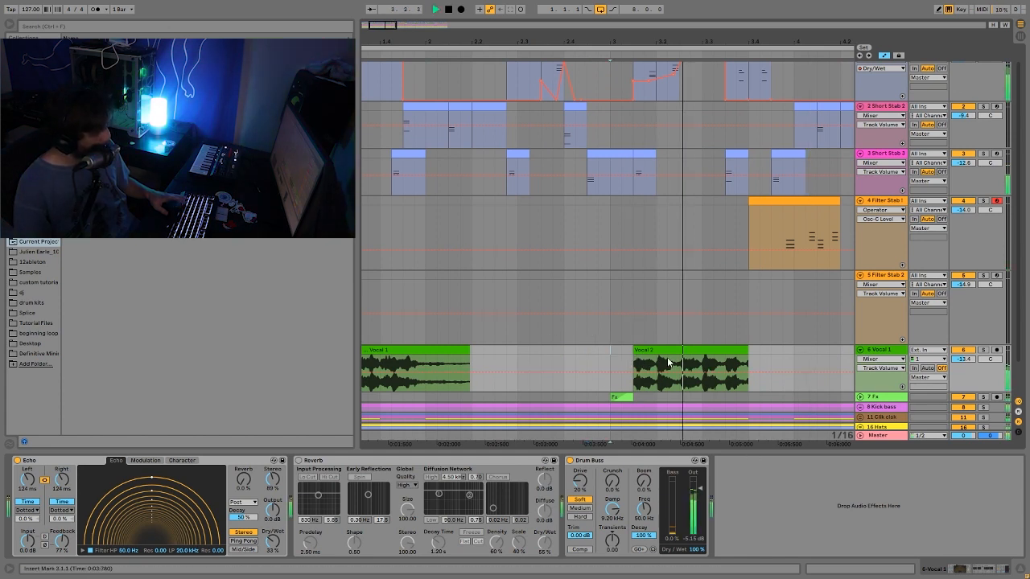
{"action": "key", "text": "space"}
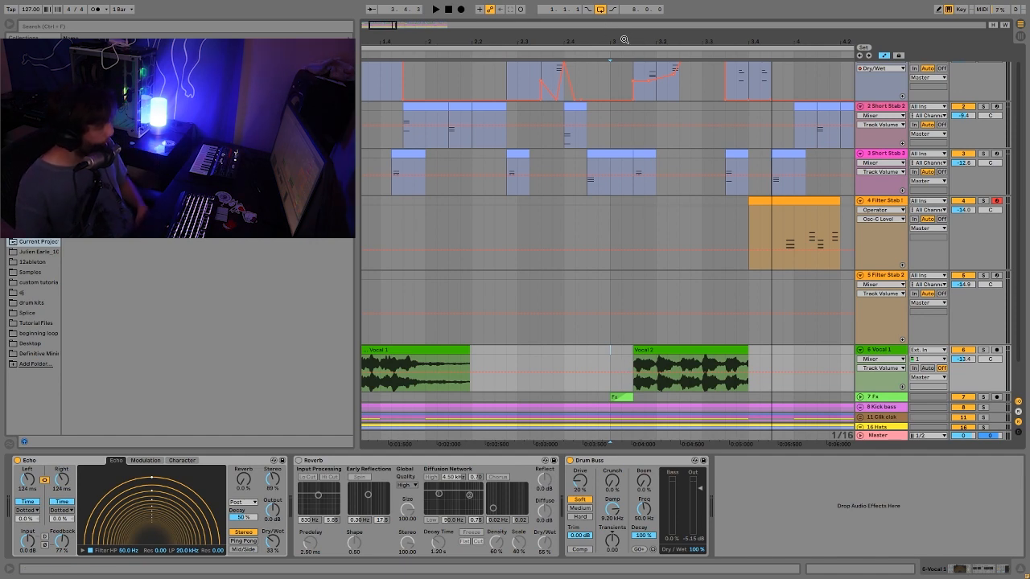
- Compare the reversed Vocal 1 clip at 5.4.1 with the original Vocal 1 clip in bar 1 by playing each
{"action": "left_click_drag", "start_coordinate": [624, 39], "coordinate": [584, 303]}
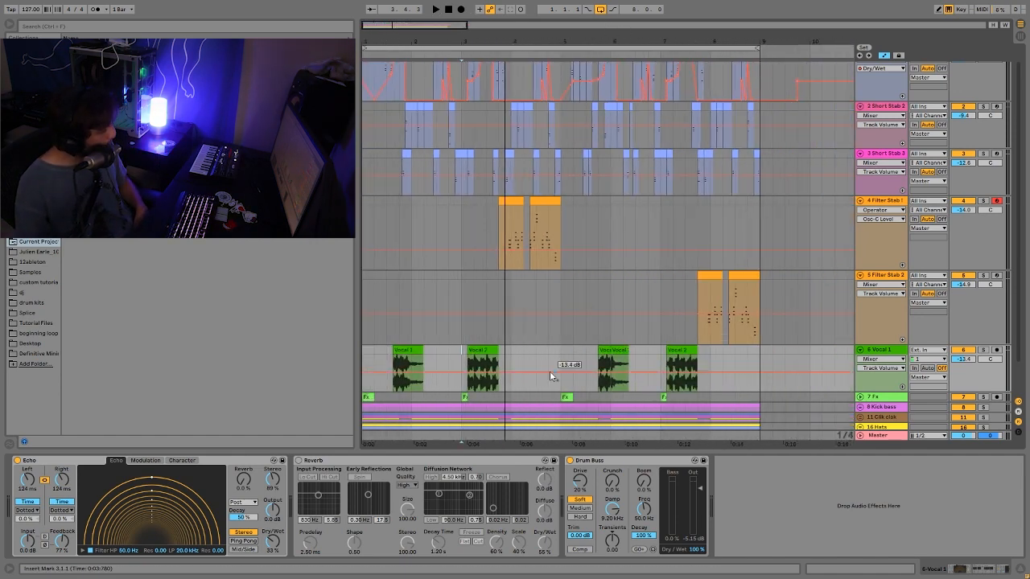
{"action": "left_click", "coordinate": [601, 354]}
{"action": "key", "text": "space"}
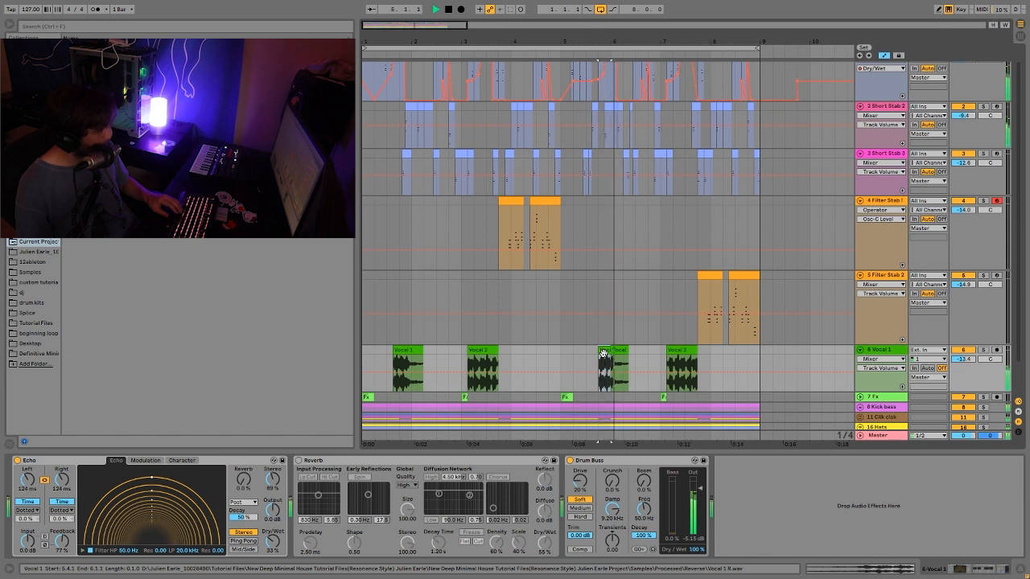
{"action": "key", "text": "space"}
{"action": "left_click", "coordinate": [405, 349]}
{"action": "key", "text": "space"}
{"action": "key", "text": "space"}
{"action": "left_click", "coordinate": [602, 350]}
{"action": "key", "text": "space"}
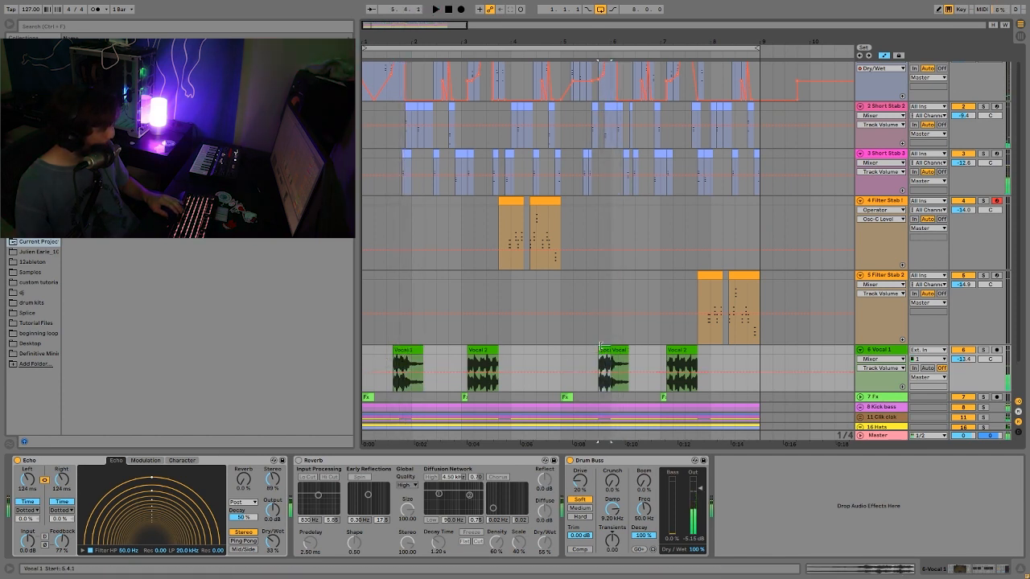
{"action": "key", "text": "space"}
- Play the reversed Vocal 2 clip at 7.1.3 through to the Filter Stab 2 clips
{"action": "left_click", "coordinate": [689, 350]}
{"action": "key", "text": "space"}
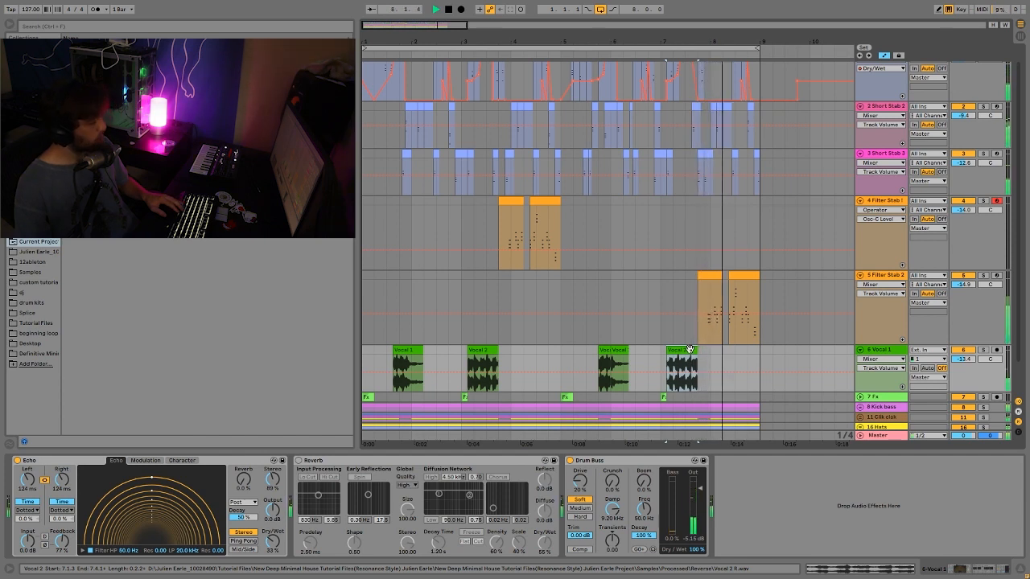
{"action": "key", "text": "space"}
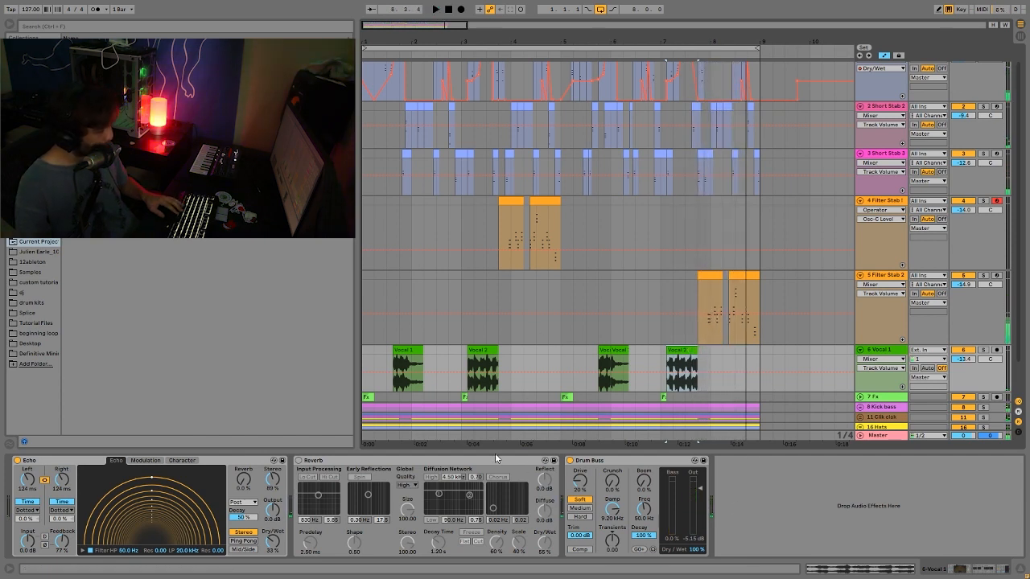
{"action": "left_click_drag", "start_coordinate": [671, 422], "coordinate": [702, 425]}
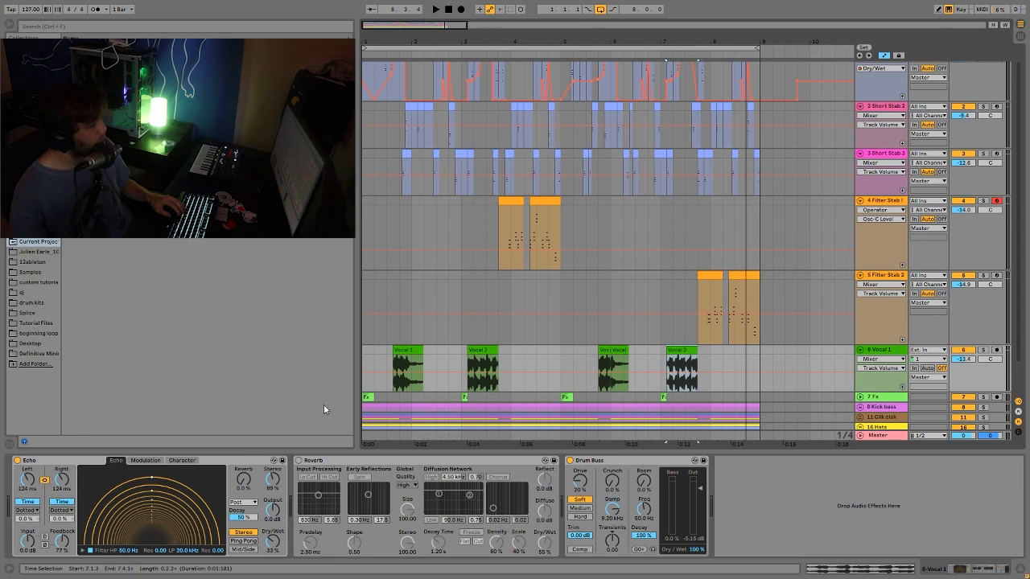
- Remove the Reverb from the Vocal 1 track while playing the full mix from 1.1.1
{"action": "left_click", "coordinate": [365, 352]}
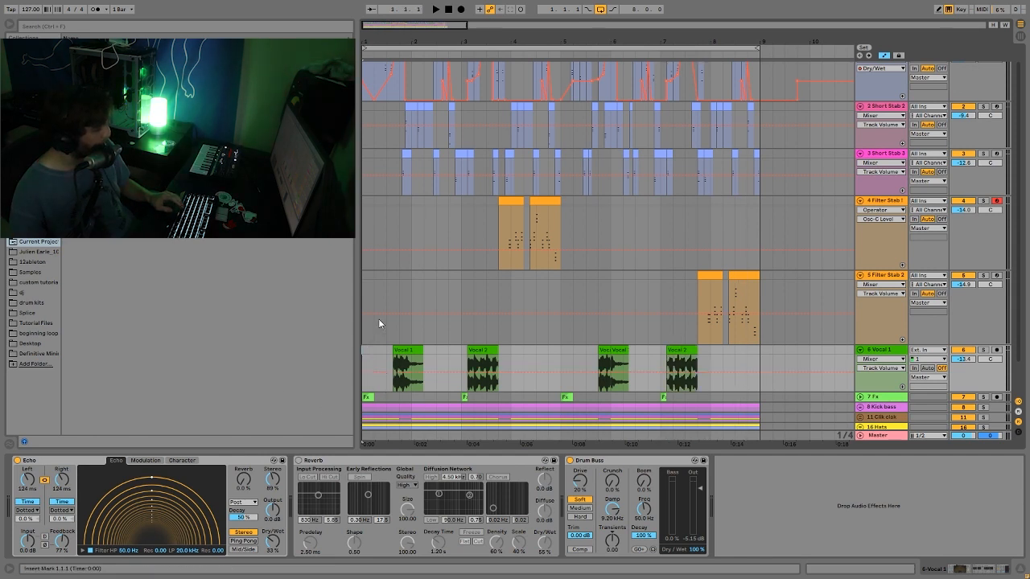
{"action": "key", "text": "space"}
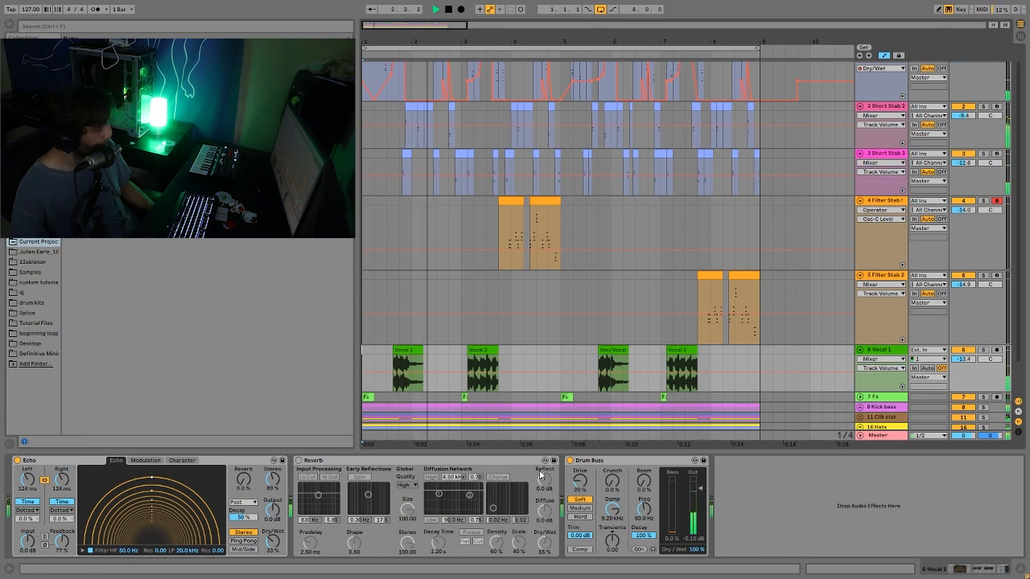
{"action": "left_click", "coordinate": [422, 462]}
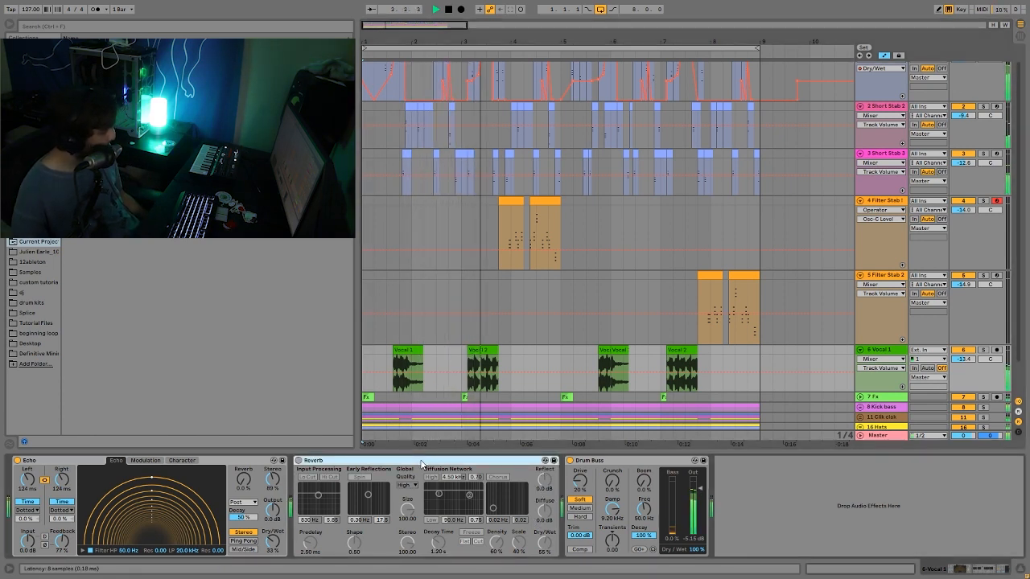
{"action": "key", "text": "Delete"}
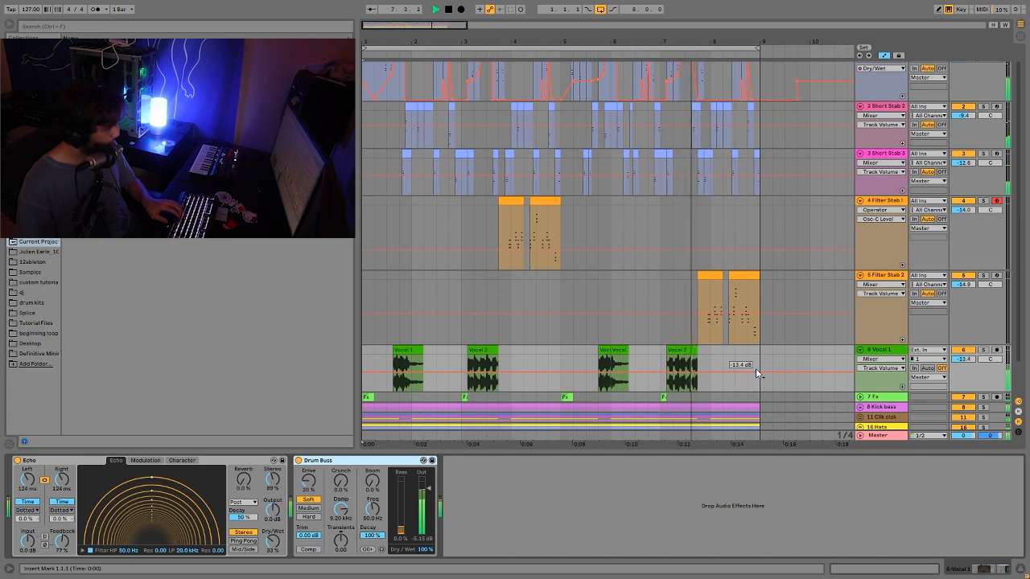
{"action": "key", "text": "space"}
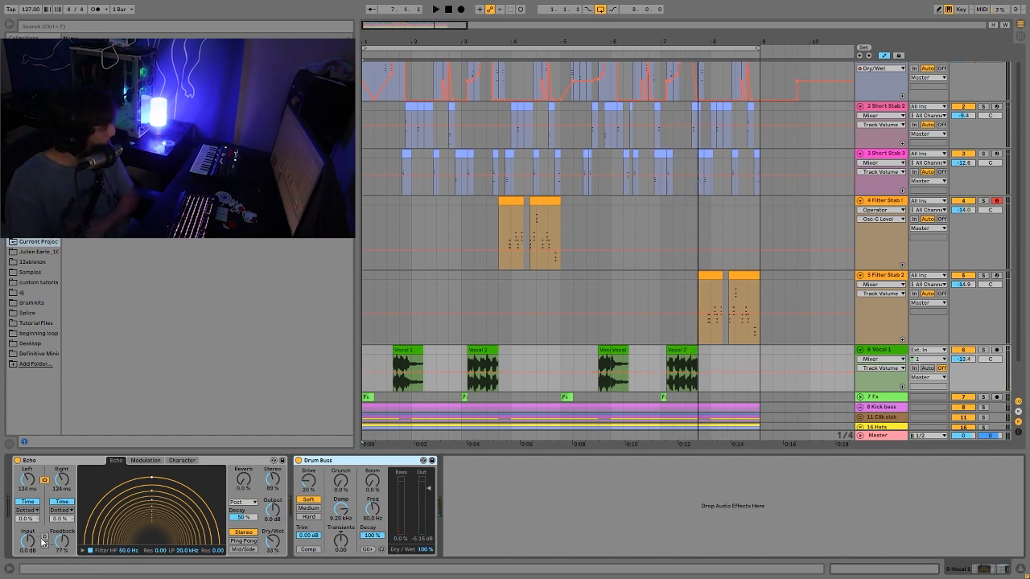
- Play the Vocal 2 clip at 3.1.3 in the full mix
{"action": "left_click", "coordinate": [481, 350]}
{"action": "key", "text": "space"}
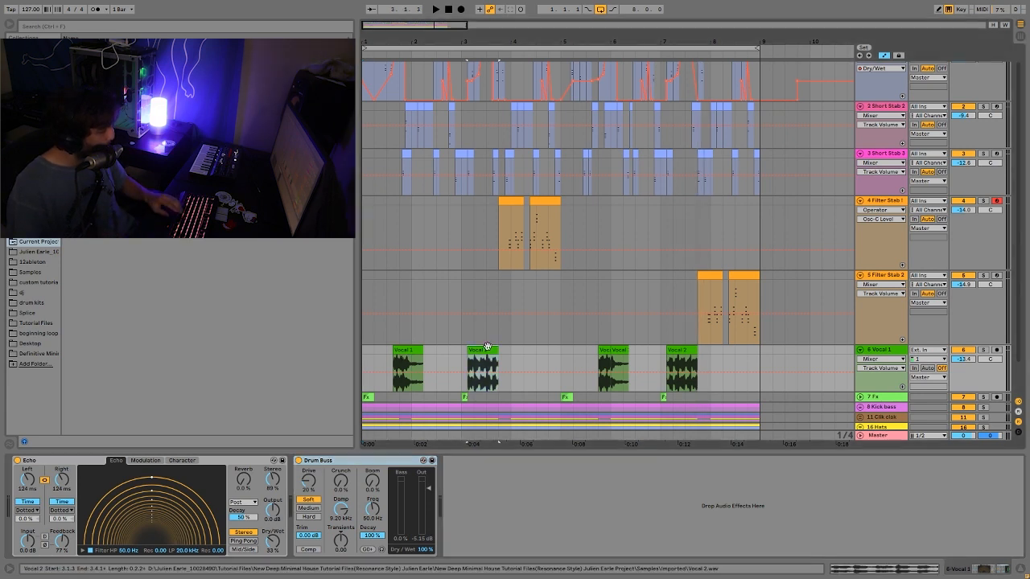
{"action": "key", "text": "space"}
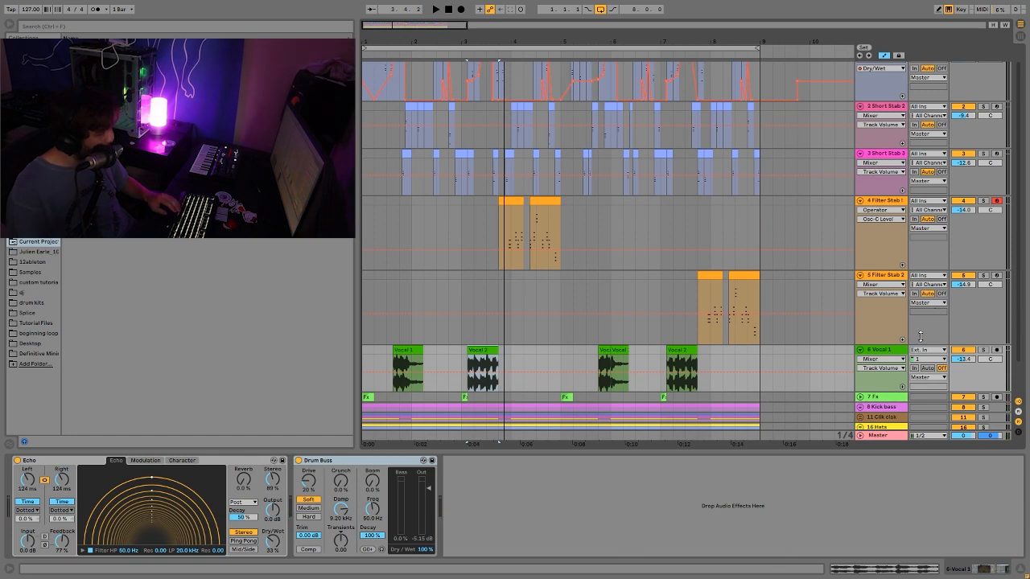
- Solo the Fx track to hear its clips at 1.1.1 and 3.1.1, and clear the solo
{"action": "left_click", "coordinate": [882, 398]}
{"action": "left_click", "coordinate": [983, 397]}
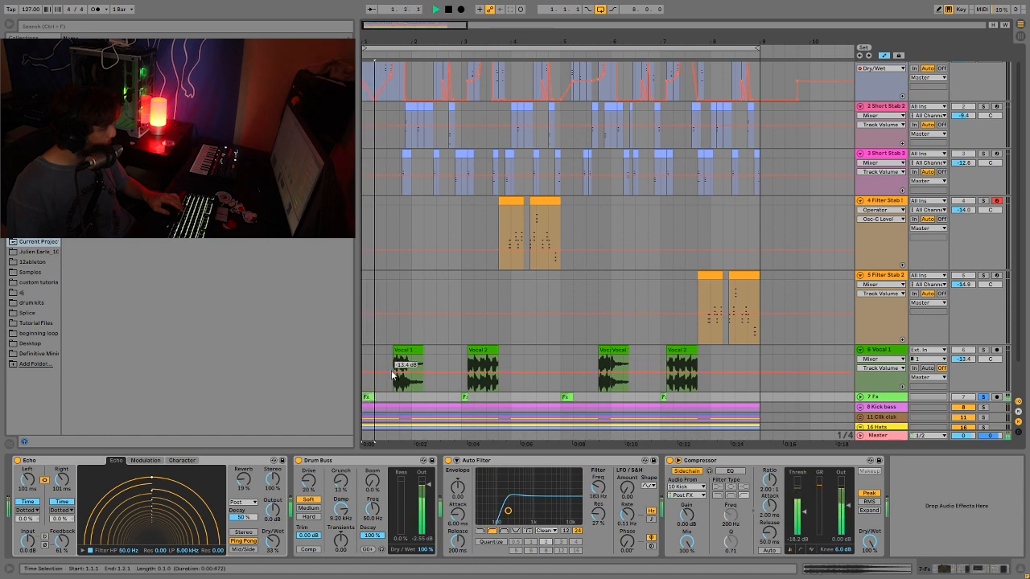
{"action": "scroll", "coordinate": [391, 370], "scroll_direction": "down", "scroll_amount": 2}
{"action": "left_click", "coordinate": [463, 361]}
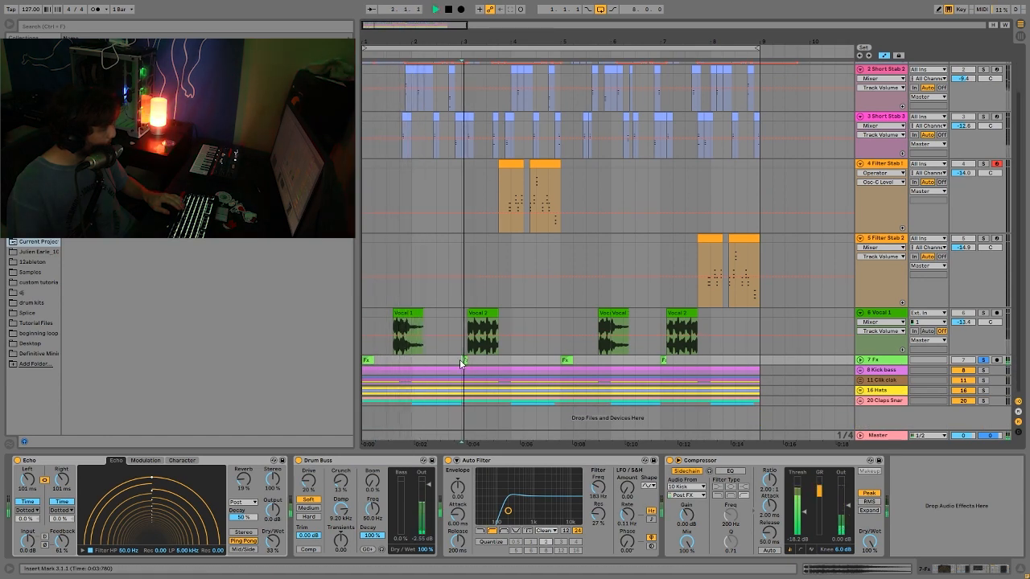
{"action": "key", "text": "space"}
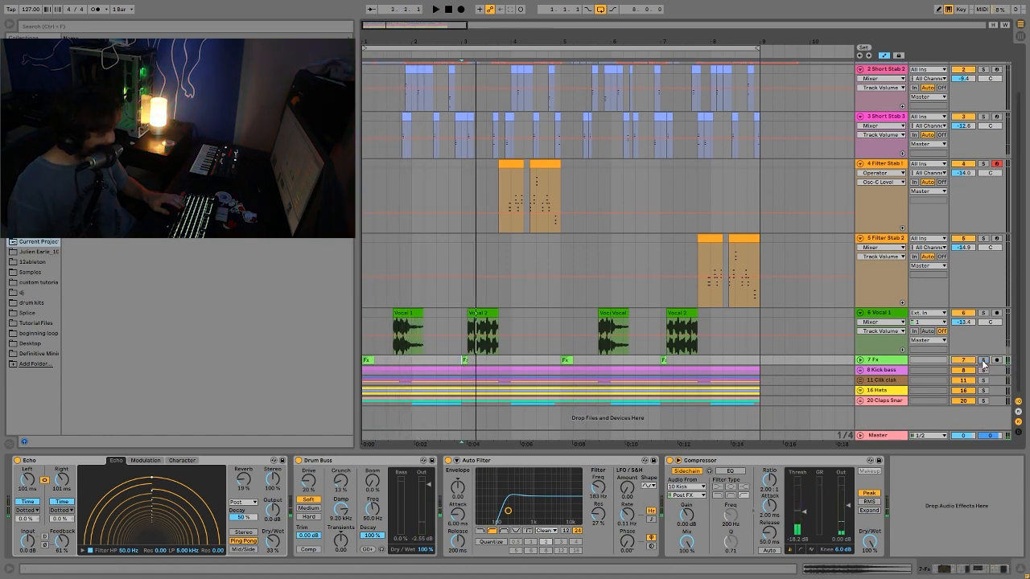
- Play the full mix from 1.1.1 into bar 3 to hear how the Fx clips sit in it
{"action": "left_click", "coordinate": [367, 361]}
{"action": "key", "text": "space"}
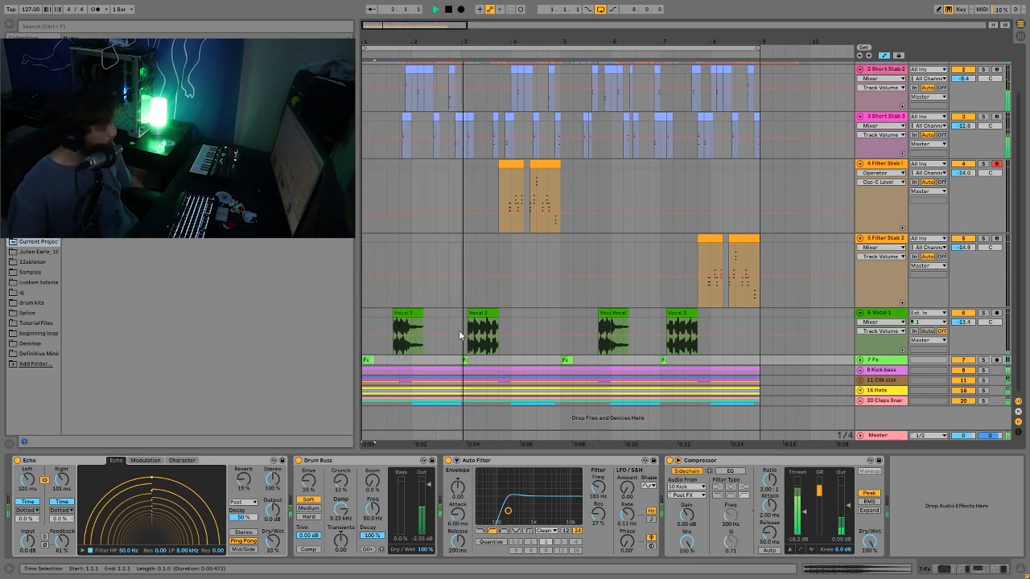
{"action": "key", "text": "space"}
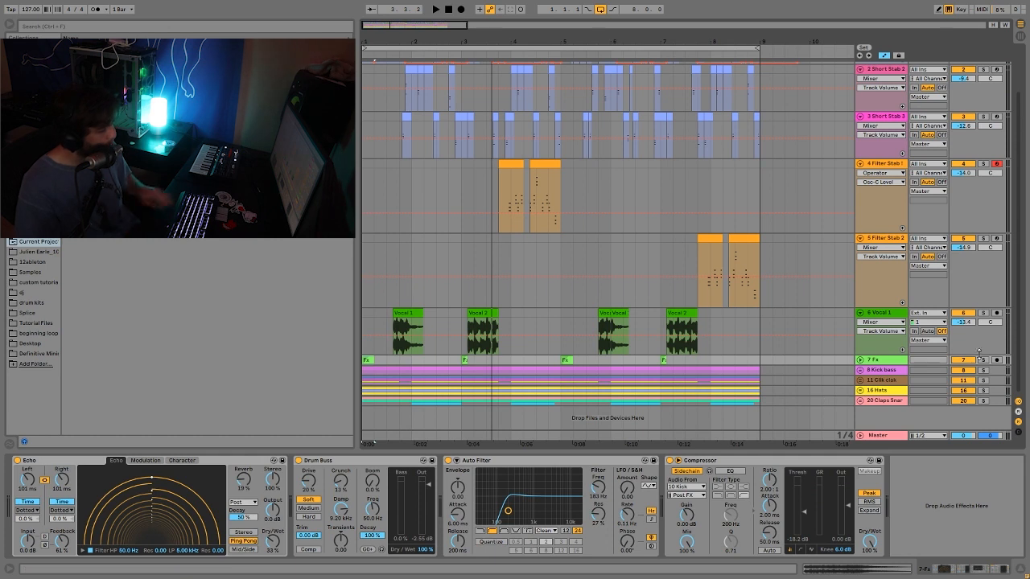
- Compare the Fx and Vocal 1 tracks soloed together with the full mix, playing both from 1.1.1
{"action": "left_click", "coordinate": [983, 360]}
{"action": "key", "text": "space"}
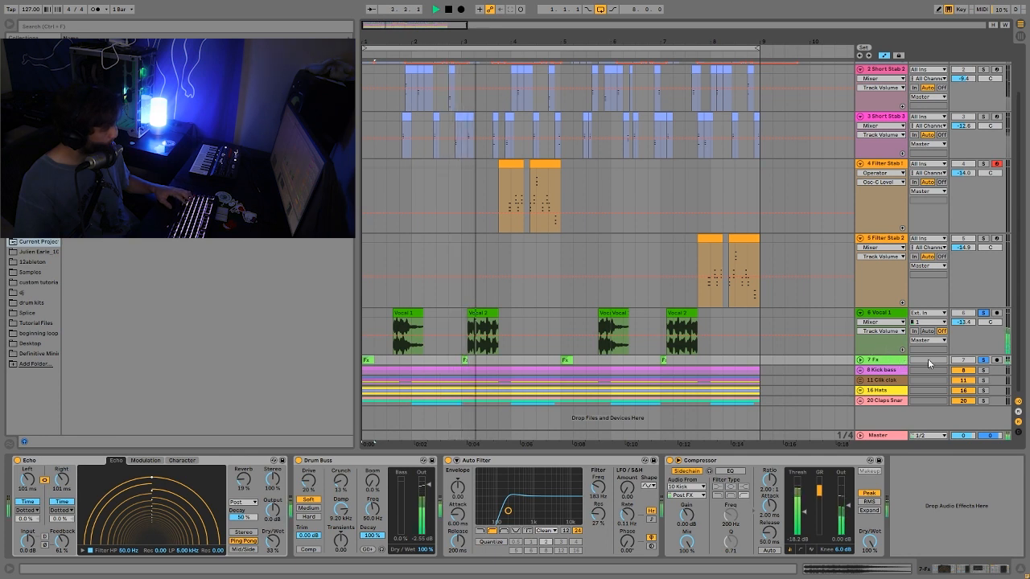
{"action": "key", "text": "space"}
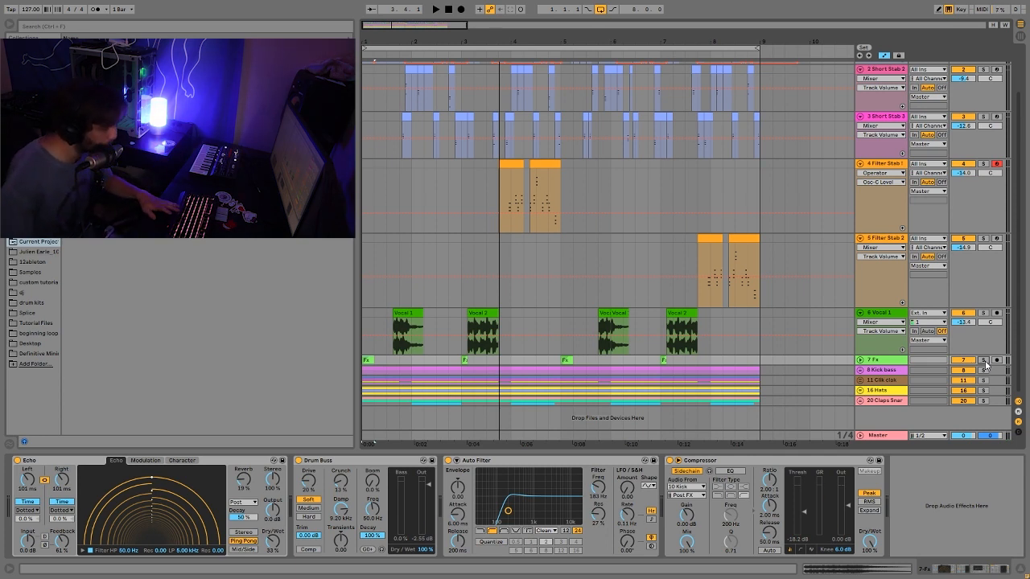
{"action": "key", "text": "space"}
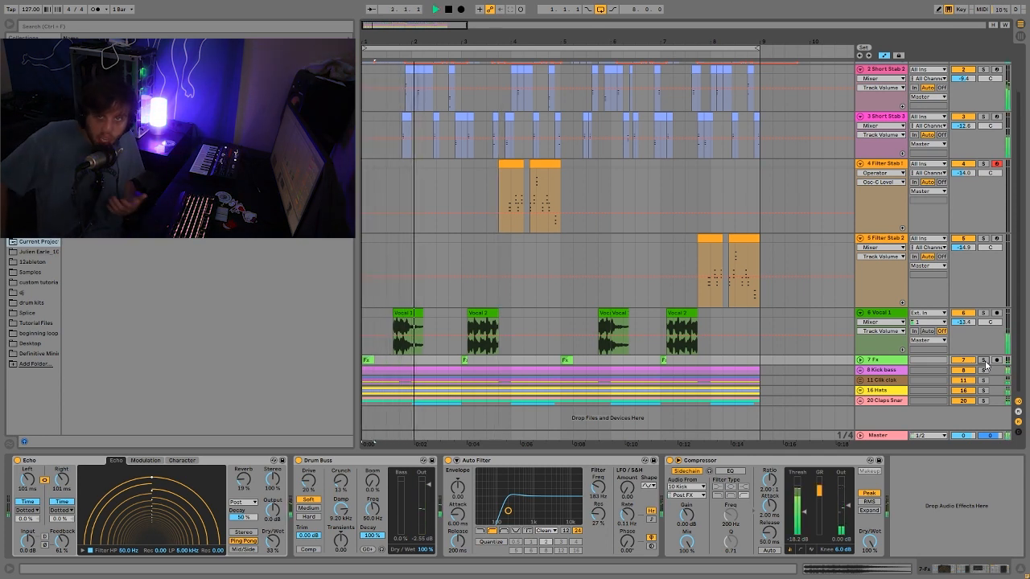
{"action": "key", "text": "space"}
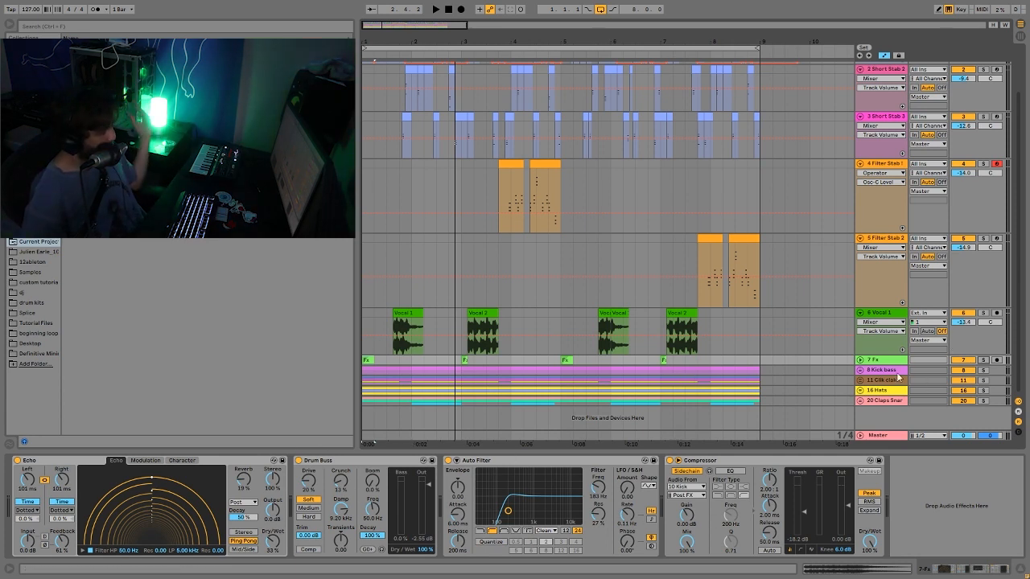
- Expand the Kick bass group and play its Bass track soloed from 1.1.1
{"action": "left_click", "coordinate": [860, 371]}
{"action": "scroll", "coordinate": [913, 366], "scroll_direction": "down", "scroll_amount": 2}
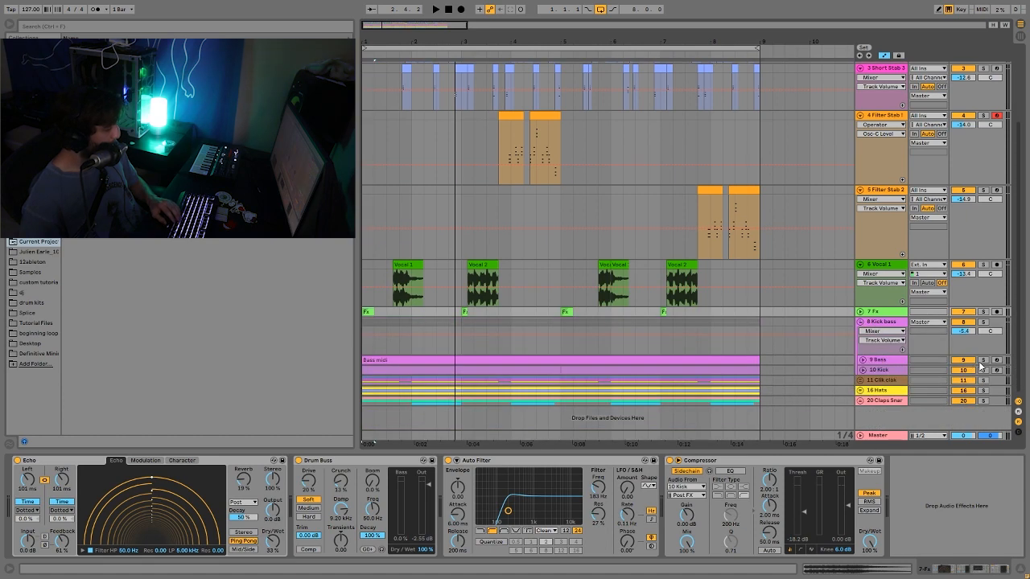
{"action": "left_click", "coordinate": [904, 362]}
{"action": "key", "text": "space"}
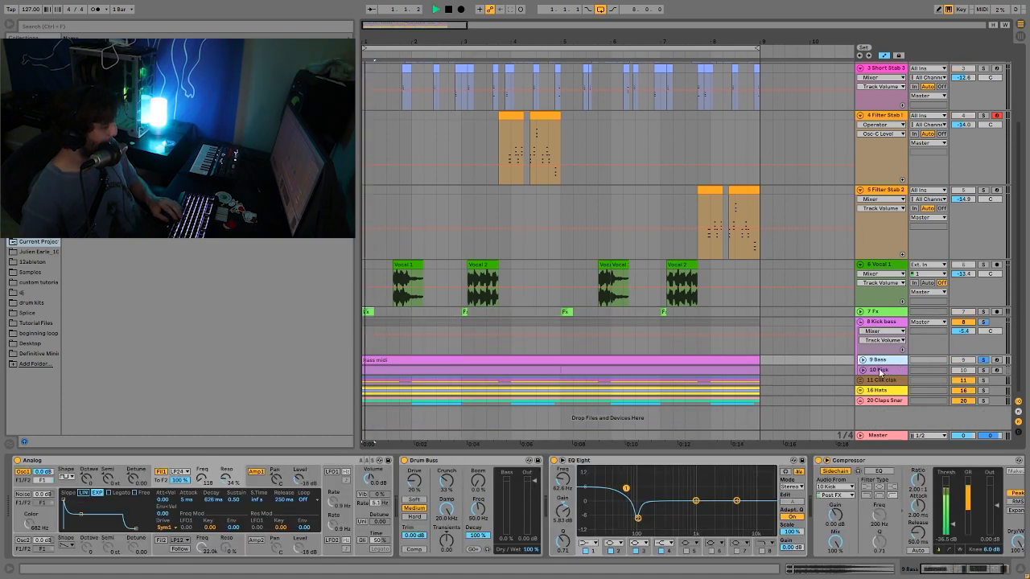
- Open the Bass midi clip and examine the first bar's notes, including the D1 pair and the low F0 notes
{"action": "left_click", "coordinate": [864, 361]}
{"action": "double_click", "coordinate": [715, 361]}
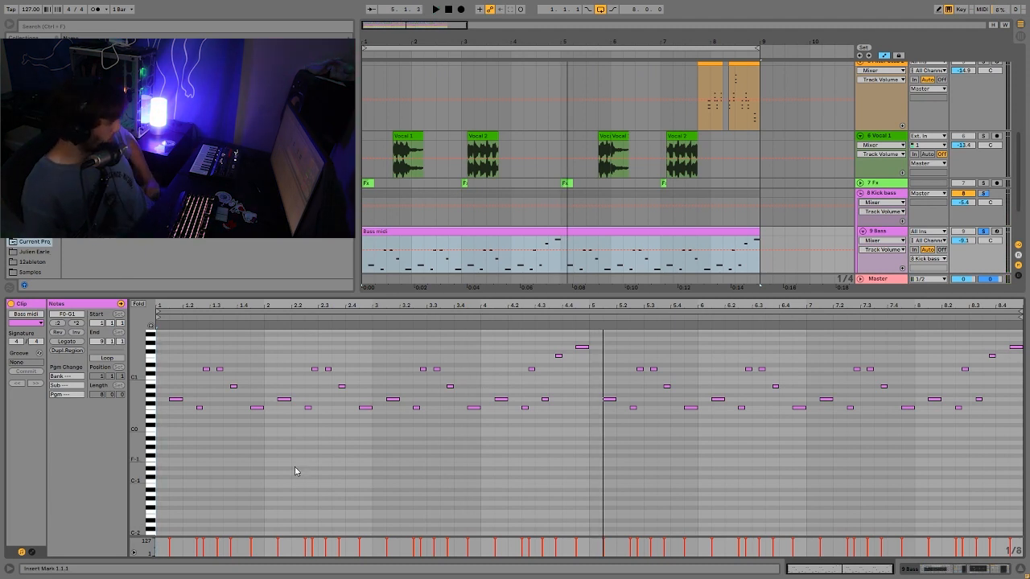
{"action": "left_click_drag", "start_coordinate": [173, 389], "coordinate": [175, 414]}
{"action": "mouse_move", "coordinate": [202, 399]}
{"action": "left_mouse_down"}
{"action": "mouse_move", "coordinate": [248, 372]}
{"action": "mouse_move", "coordinate": [193, 363]}
{"action": "left_mouse_up"}
{"action": "left_click", "coordinate": [247, 373]}
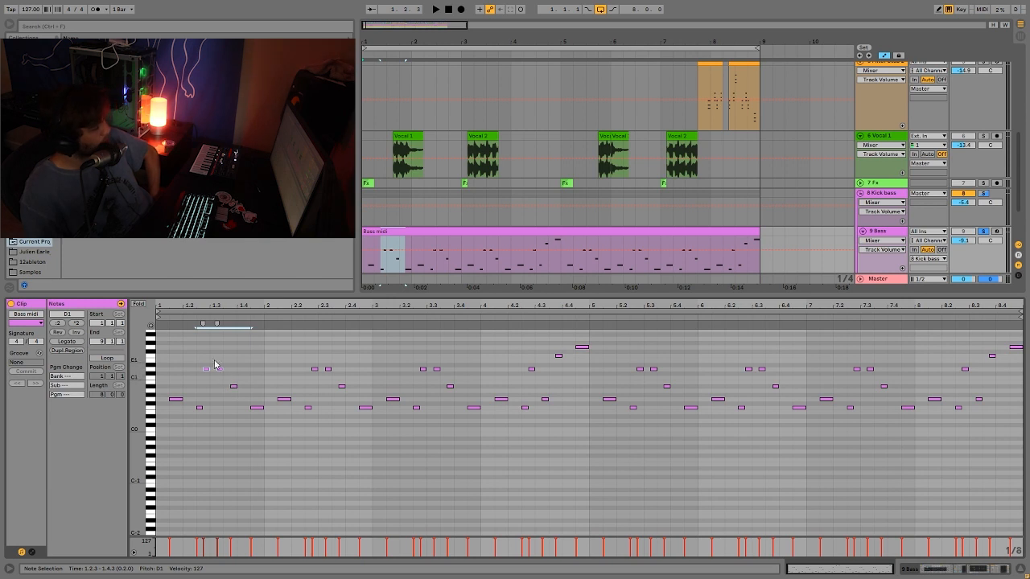
{"action": "left_click_drag", "start_coordinate": [214, 356], "coordinate": [222, 387]}
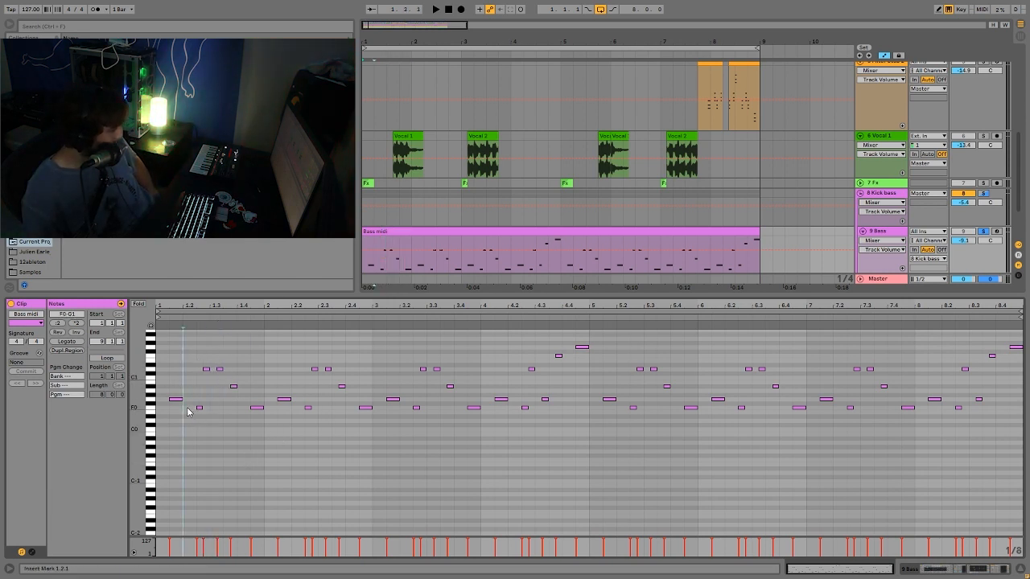
{"action": "left_click_drag", "start_coordinate": [189, 409], "coordinate": [266, 414]}
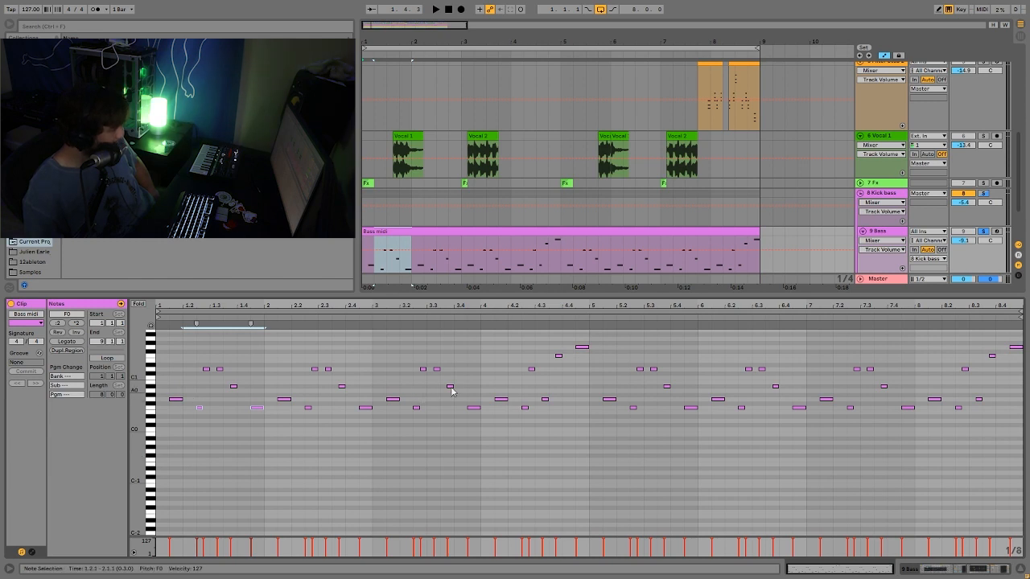
- Examine the two high notes that end bar 4 of the Bass midi clip, up to G1
{"action": "left_click", "coordinate": [548, 373]}
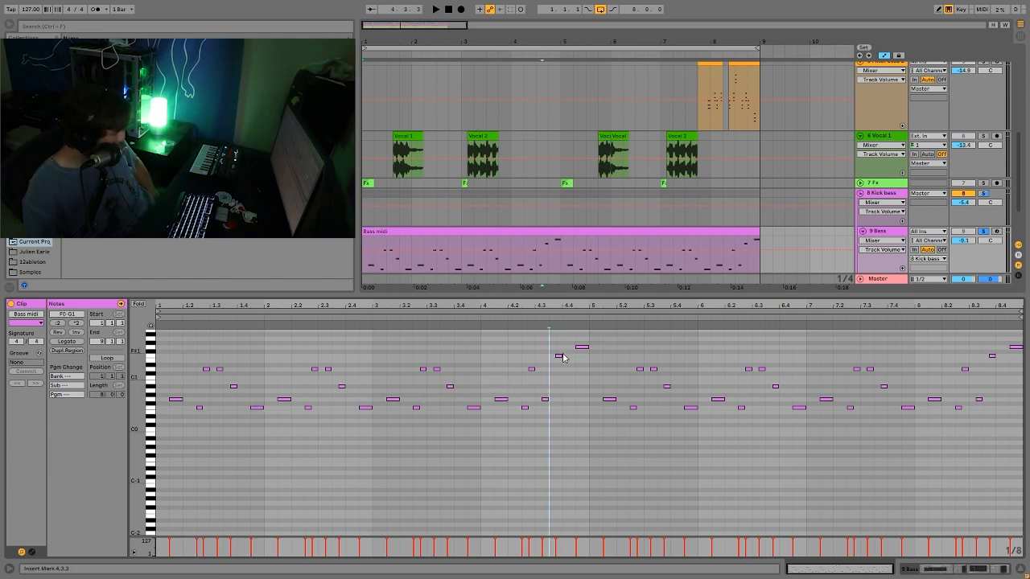
{"action": "left_click", "coordinate": [560, 355]}
{"action": "left_click_drag", "start_coordinate": [571, 364], "coordinate": [599, 344]}
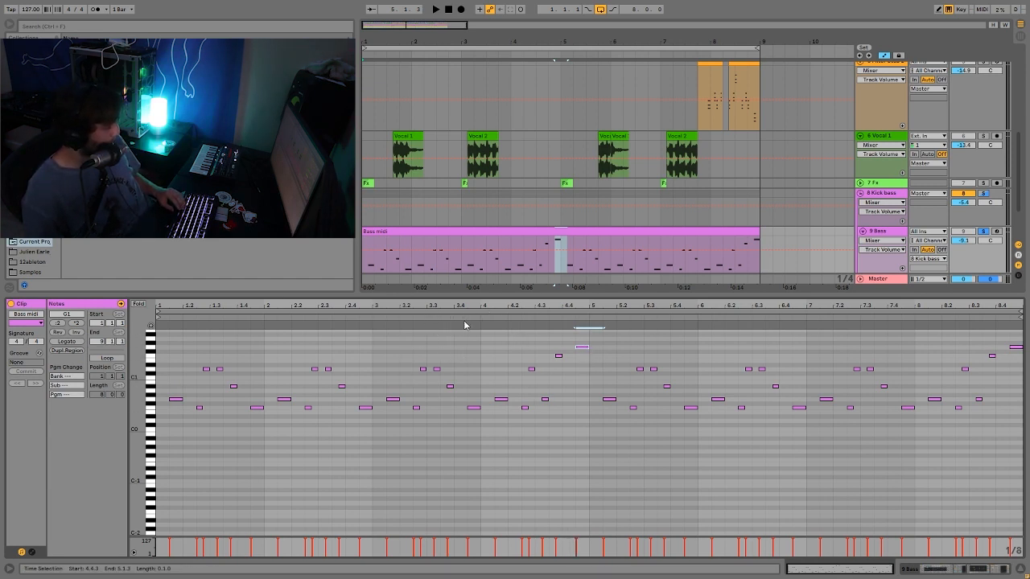
- Play the soloed bass line from 4.1.1 through the end of the loop
{"action": "left_click", "coordinate": [476, 340]}
{"action": "key", "text": "space"}
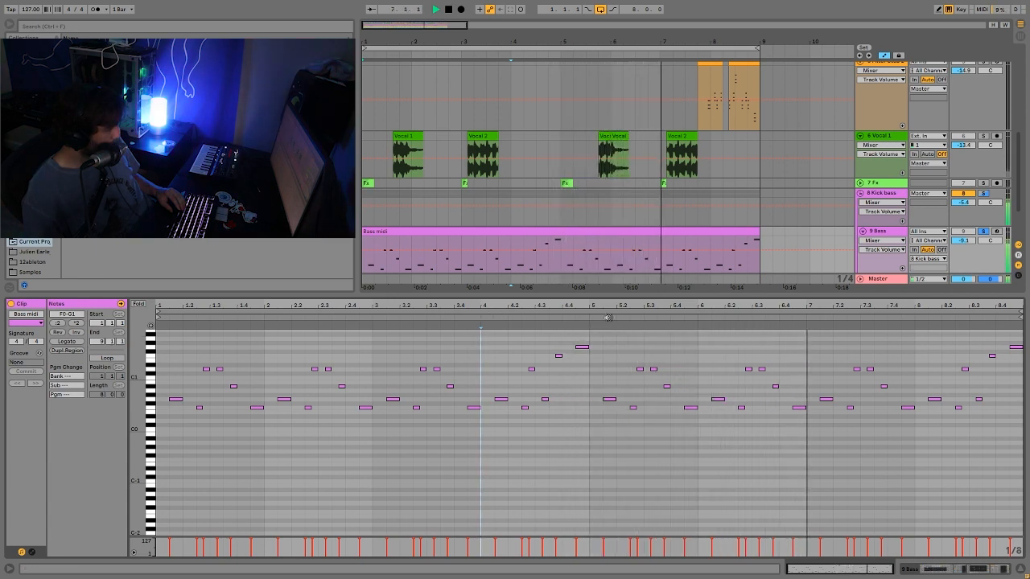
{"action": "right_click", "coordinate": [663, 332]}
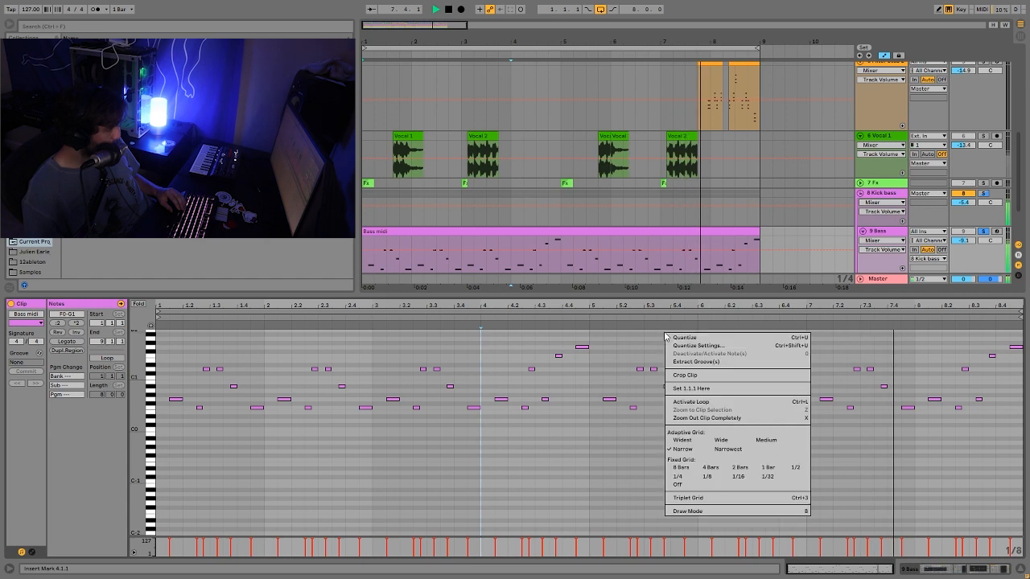
{"action": "left_click", "coordinate": [693, 374]}
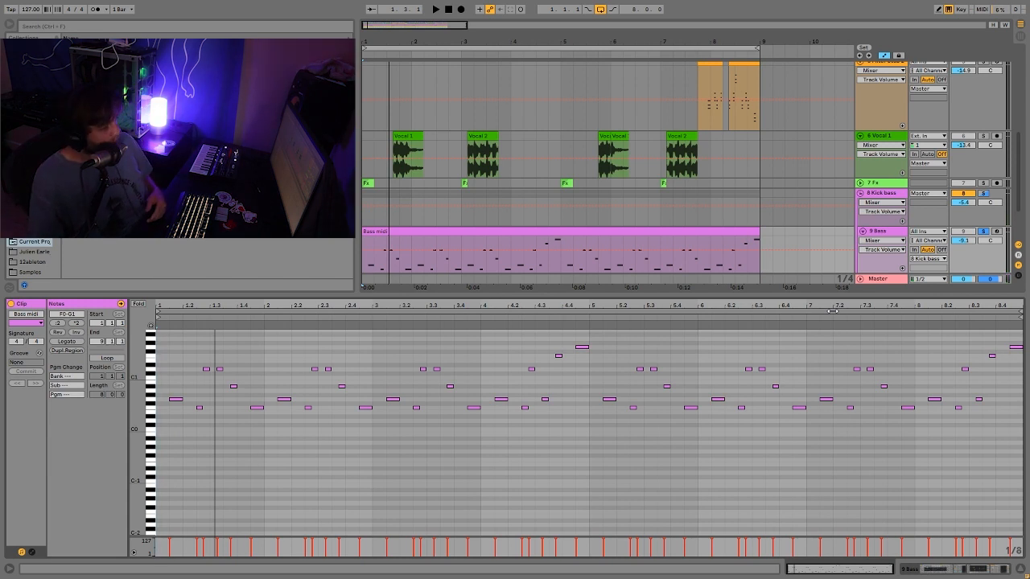
- Show the Bass track's devices and examine Analog's filter resonance and Amp1 settings while the bass line plays
{"action": "left_click", "coordinate": [599, 235]}
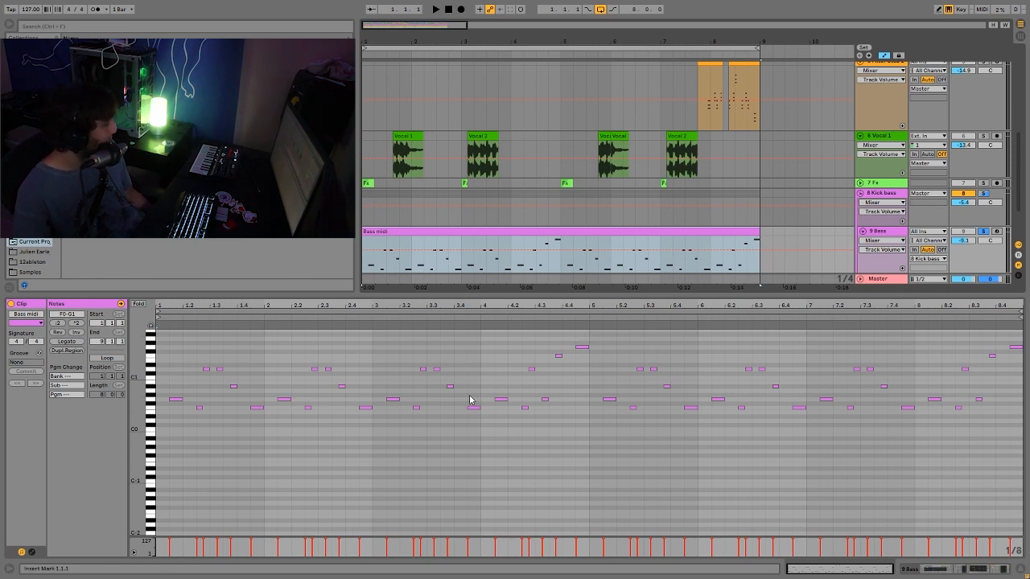
{"action": "left_click", "coordinate": [879, 231]}
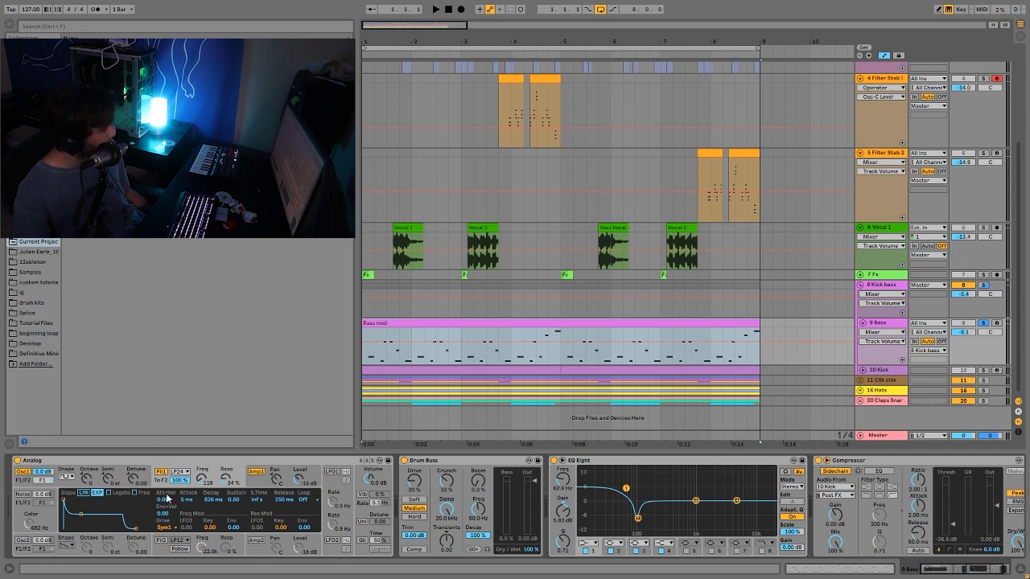
{"action": "left_click", "coordinate": [228, 480]}
{"action": "key", "text": "space"}
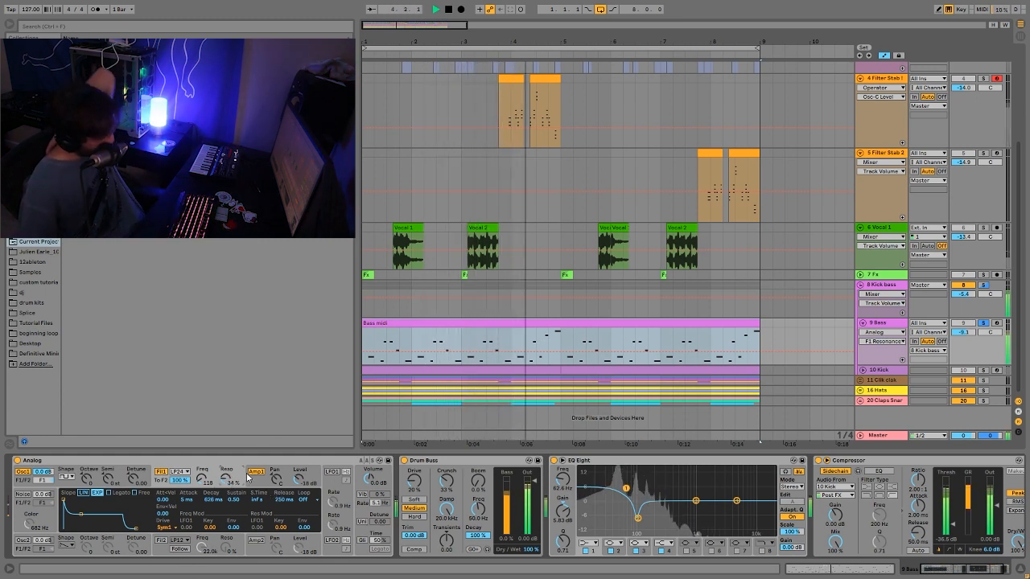
{"action": "left_click", "coordinate": [287, 473]}
{"action": "key", "text": "space"}
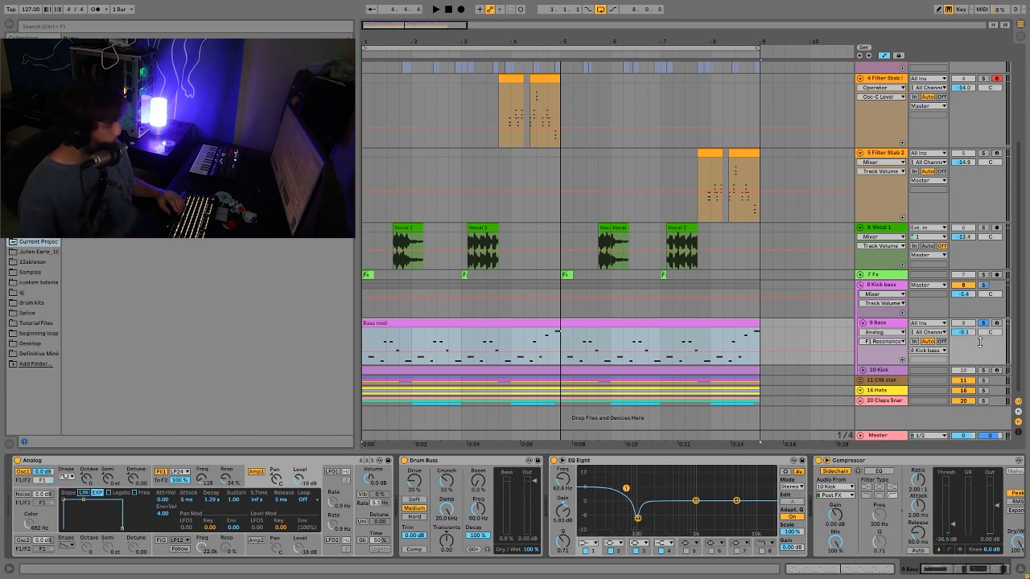
- Set the Bass track's volume to -8.6 dB while playing the soloed bass line
{"action": "key", "text": "space"}
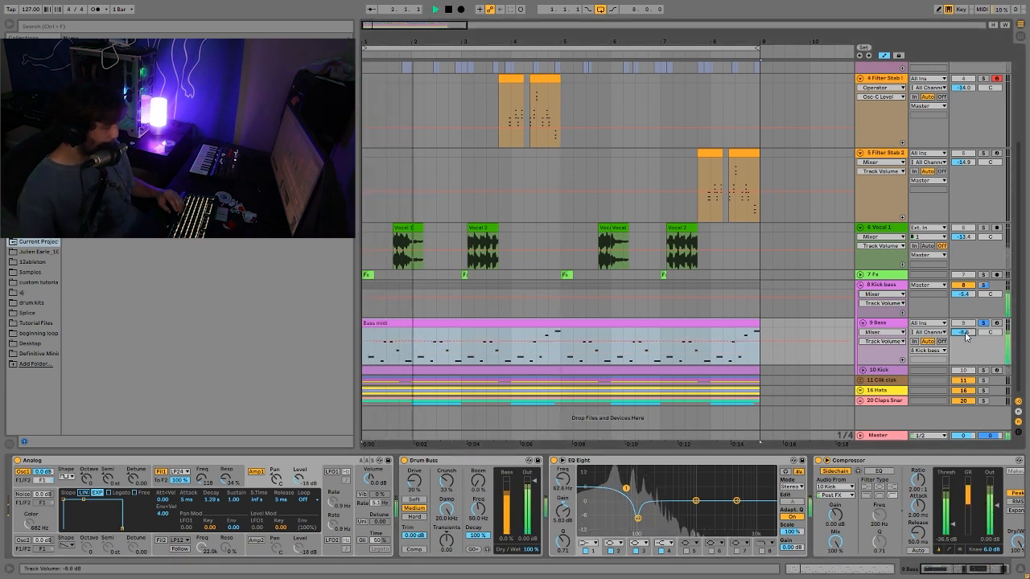
{"action": "key", "text": "space"}
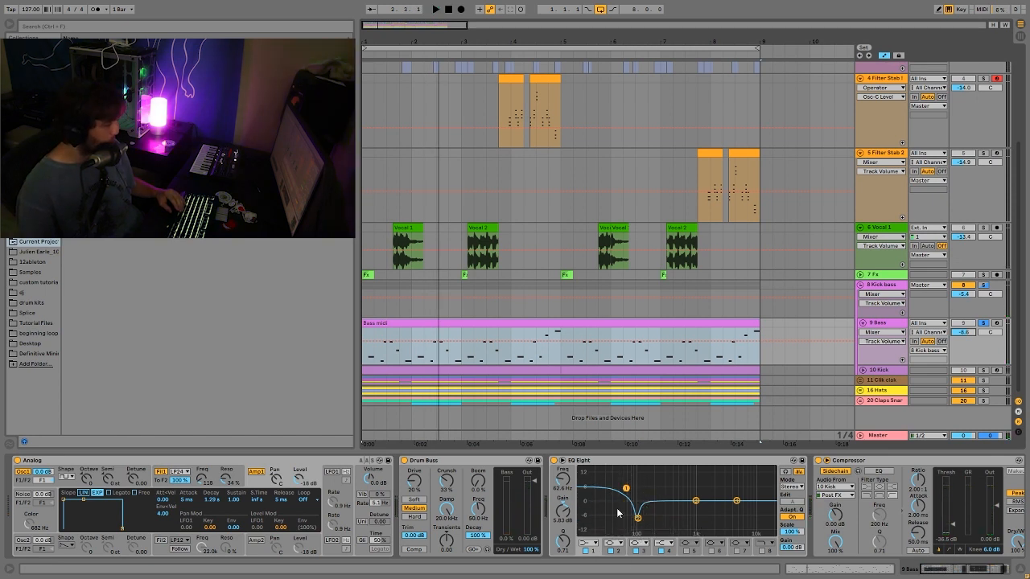
{"action": "scroll", "coordinate": [617, 502], "scroll_direction": "right", "scroll_amount": 3}
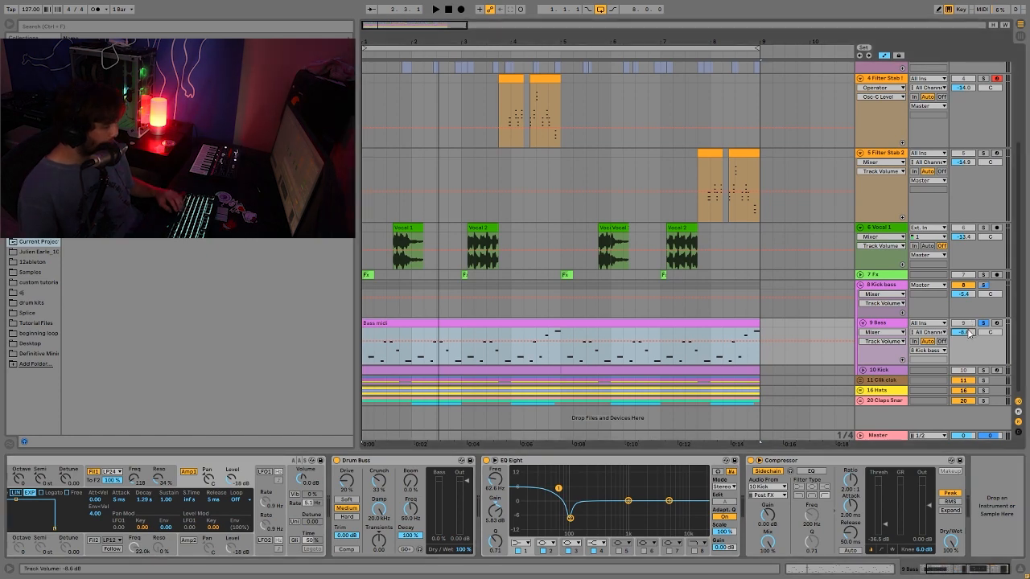
{"action": "key", "text": "space"}
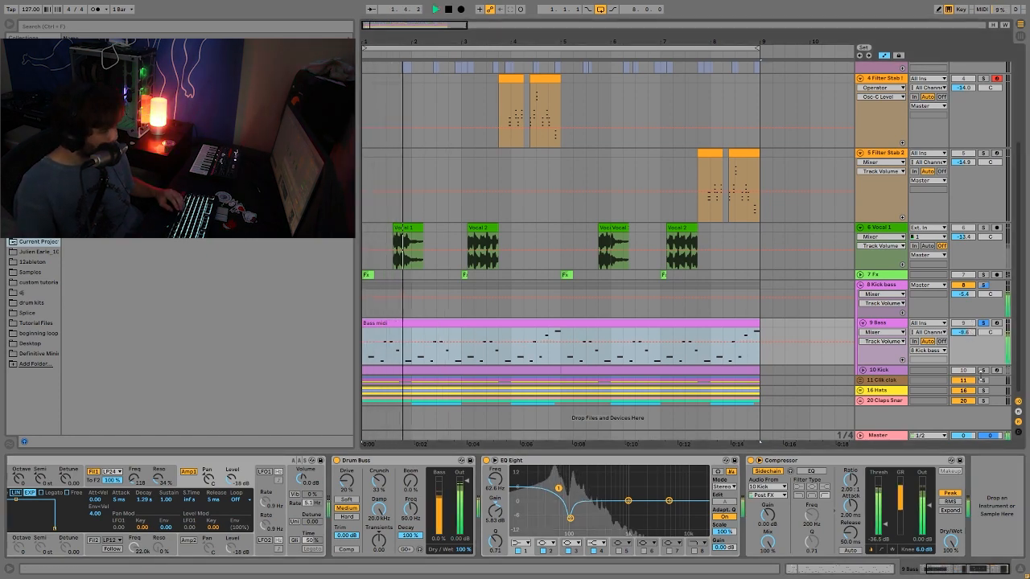
- Solo the Kick track, show its Instrument Rack with the Kick and Kick 2 chains, and play the kick alone
{"action": "left_click", "coordinate": [983, 371]}
{"action": "left_click", "coordinate": [888, 371]}
{"action": "key", "text": "space"}
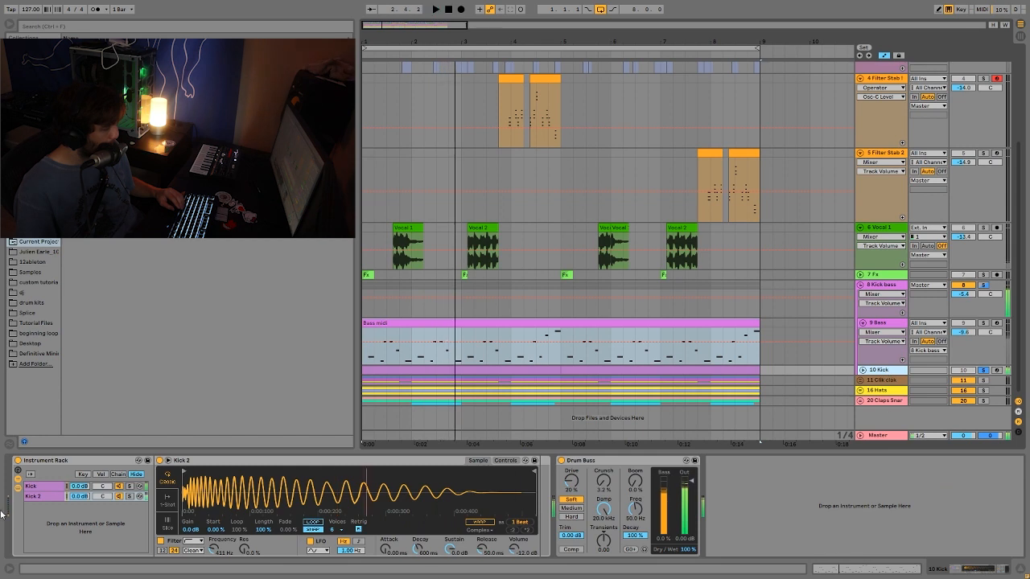
{"action": "key", "text": "space"}
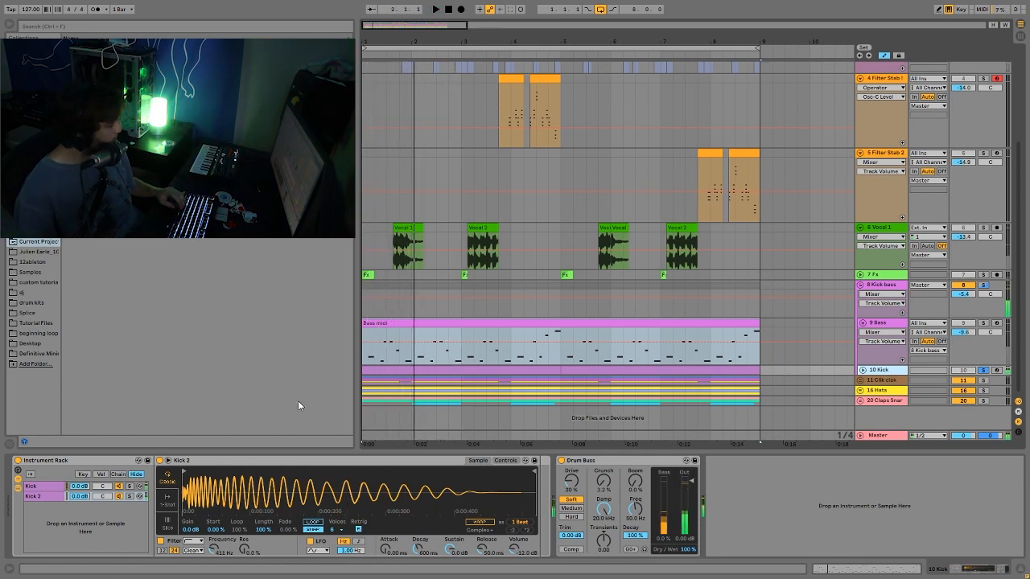
- Solo the Kick chain and the Kick 2 chain in turn in the Instrument Rack and play each layer alone
{"action": "left_click", "coordinate": [128, 488]}
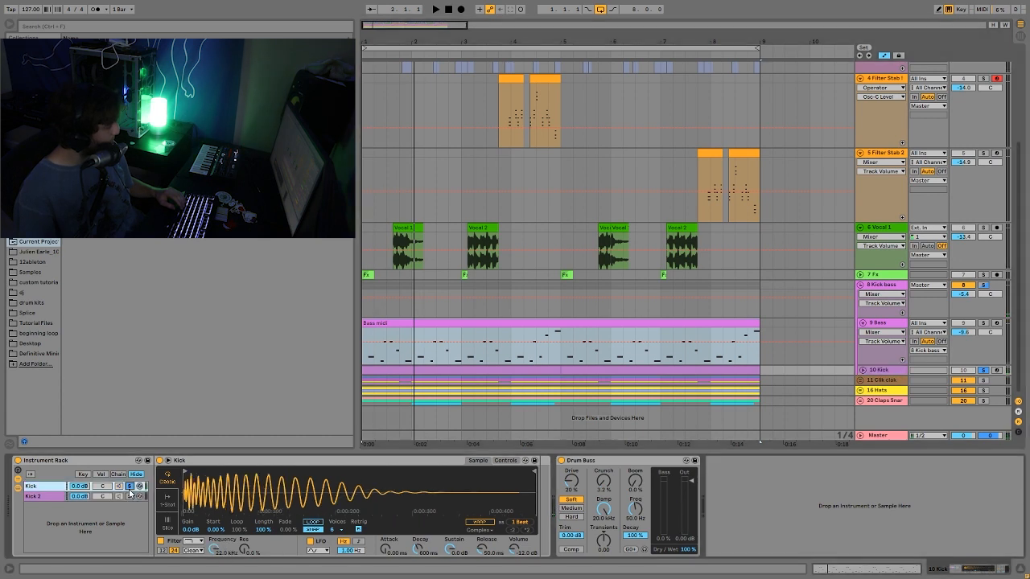
{"action": "key", "text": "space"}
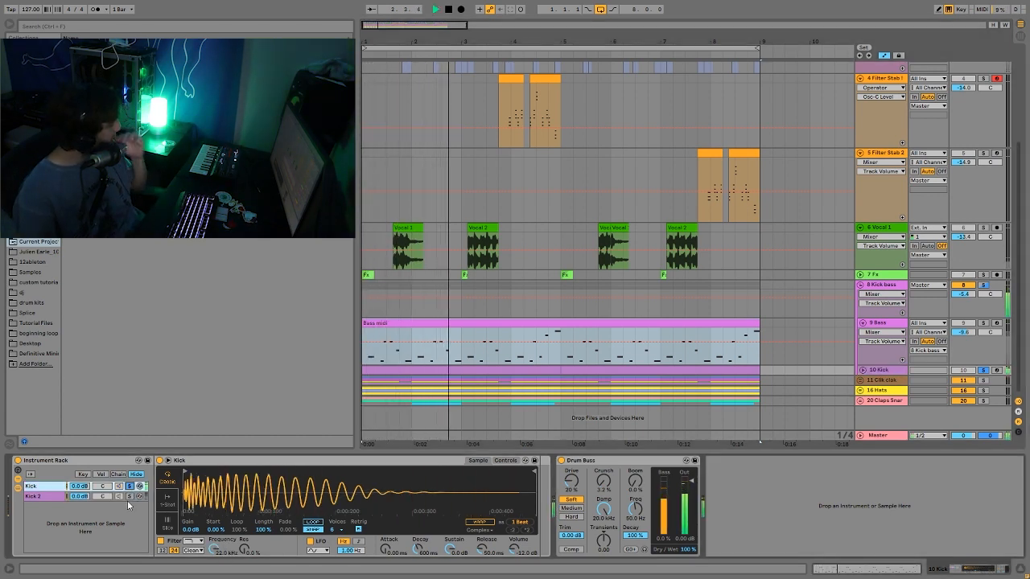
{"action": "left_click", "coordinate": [127, 499]}
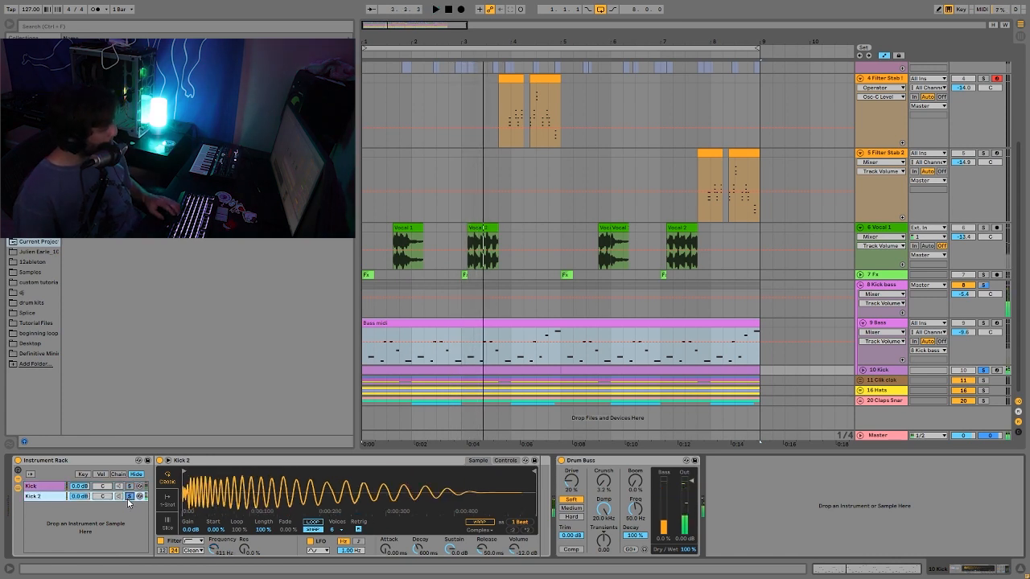
{"action": "key", "text": "space"}
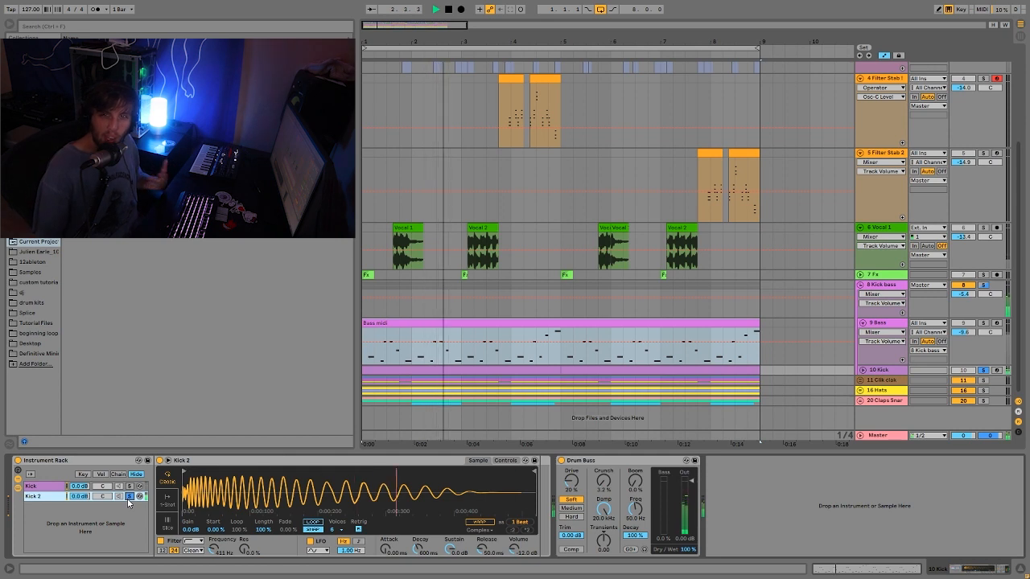
{"action": "key", "text": "space"}
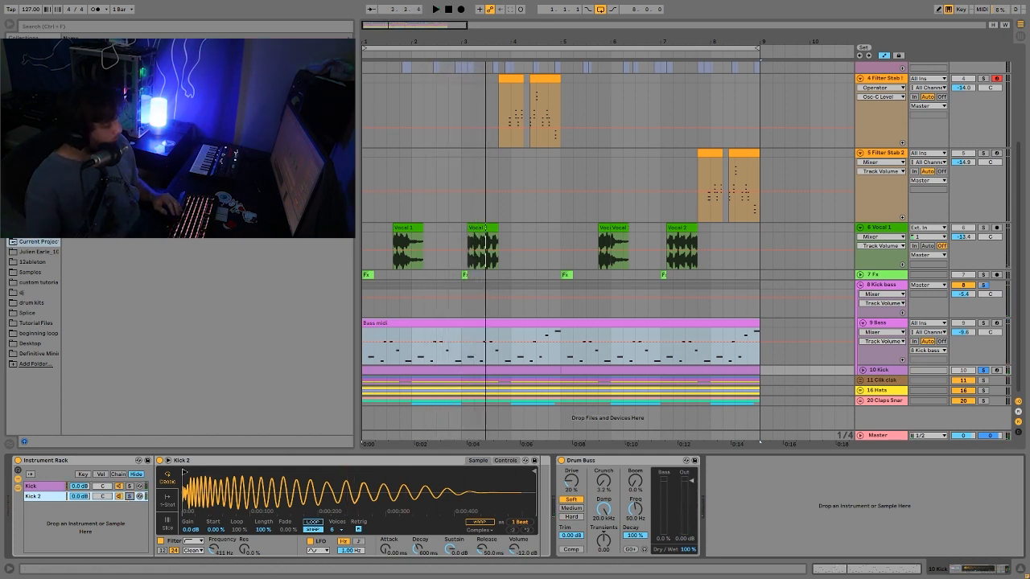
- Play the full loop with the Kick 2 chain toggled to compare the kick layers, and solo the Kick track again
{"action": "key", "text": "space"}
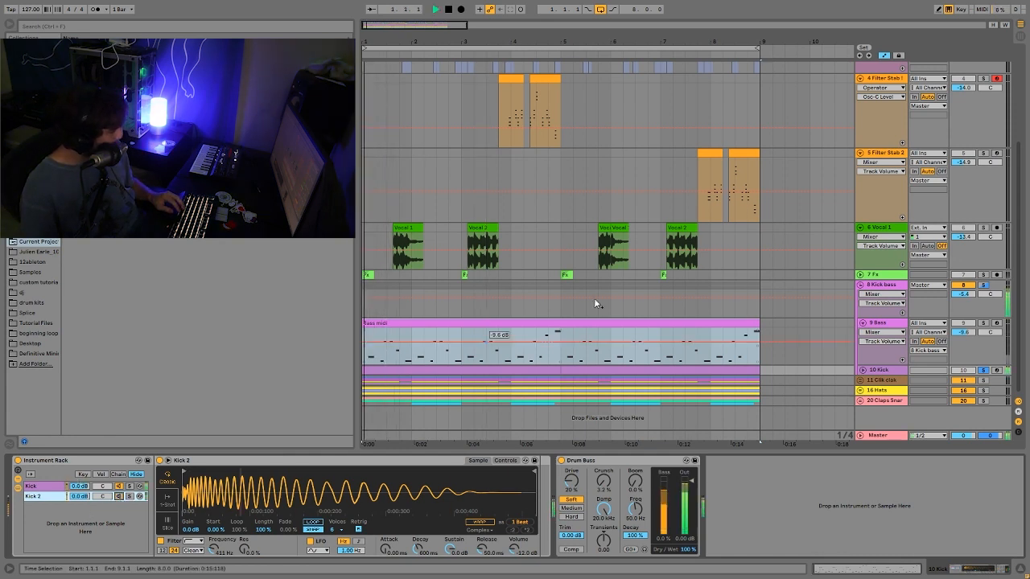
{"action": "left_click", "coordinate": [982, 370]}
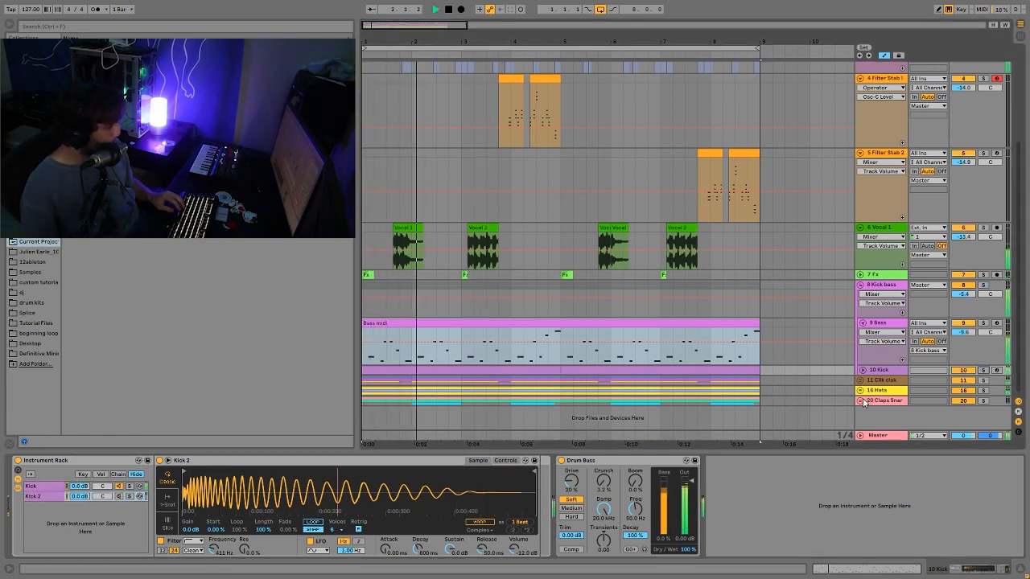
{"action": "left_click", "coordinate": [119, 496]}
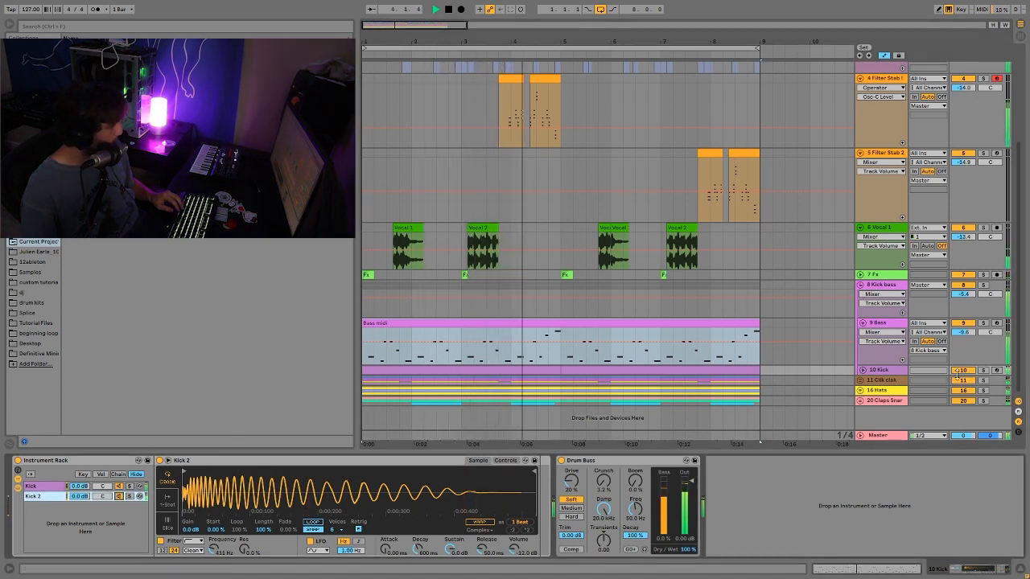
{"action": "left_click", "coordinate": [982, 370]}
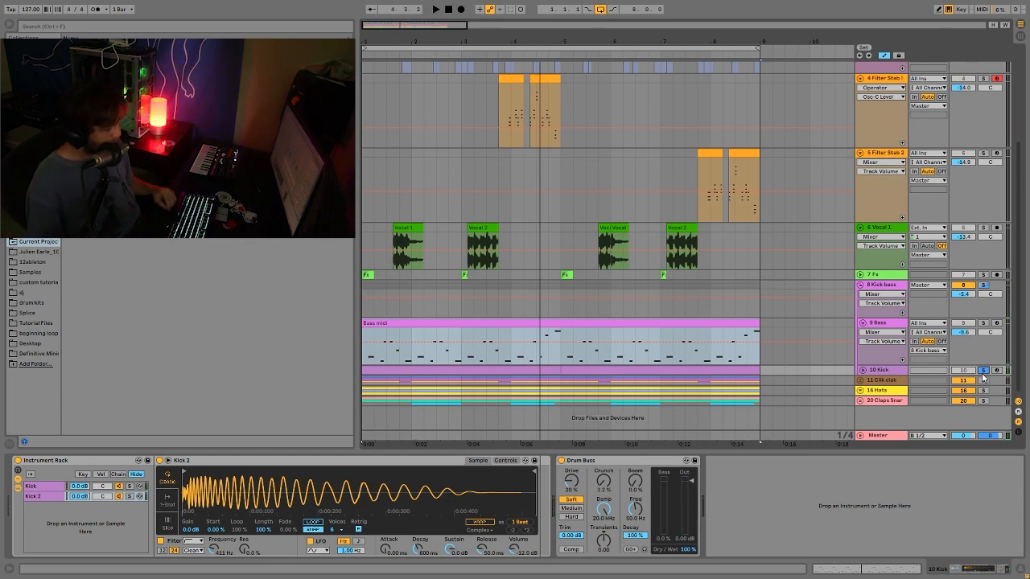
{"action": "key", "text": "space"}
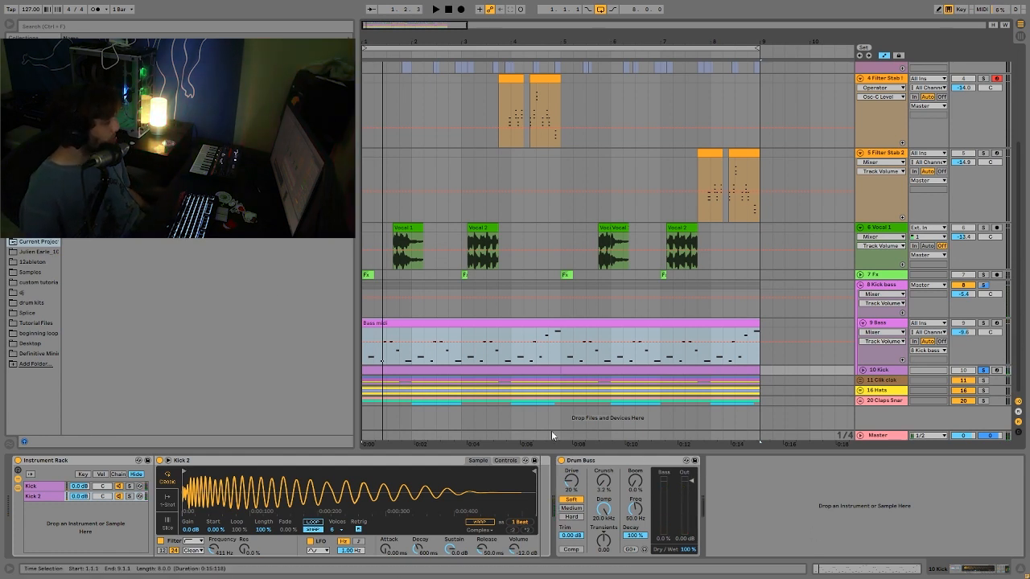
- Show the Kick bass group's Saturator and compare the soloed kick and bass with the effect bypassed and enabled
{"action": "left_click", "coordinate": [881, 287]}
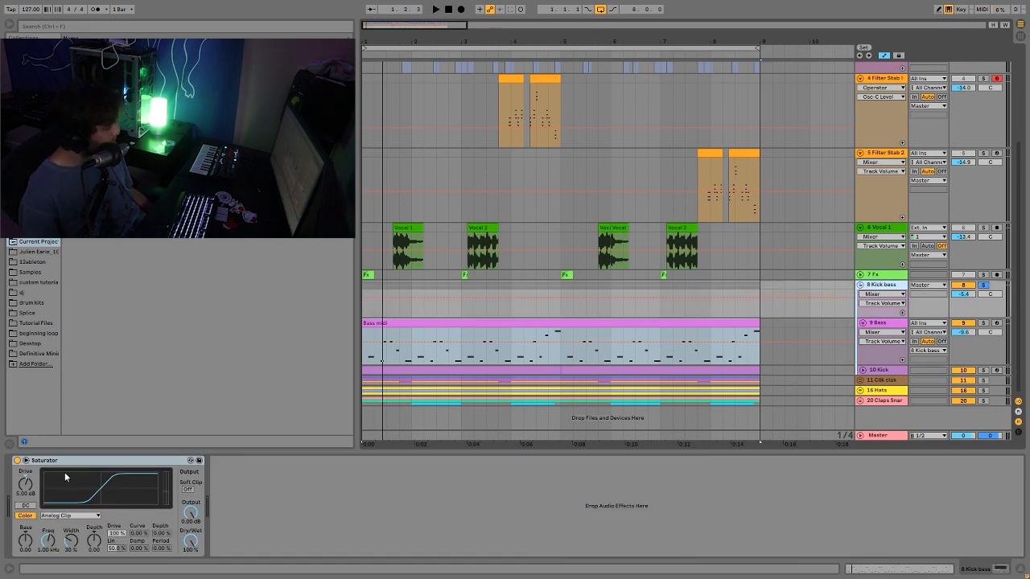
{"action": "left_click", "coordinate": [17, 461]}
{"action": "key", "text": "space"}
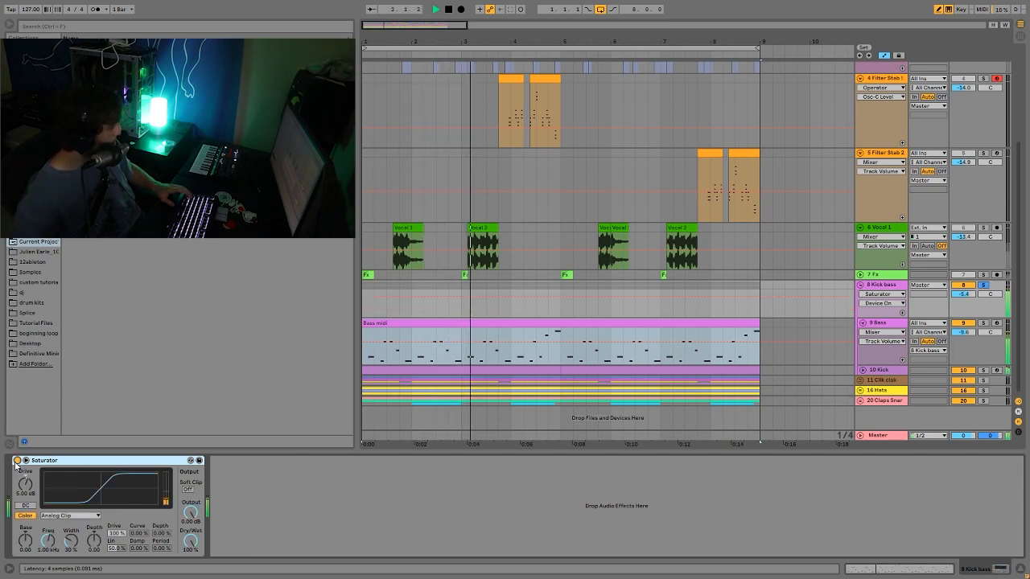
{"action": "left_click", "coordinate": [17, 461]}
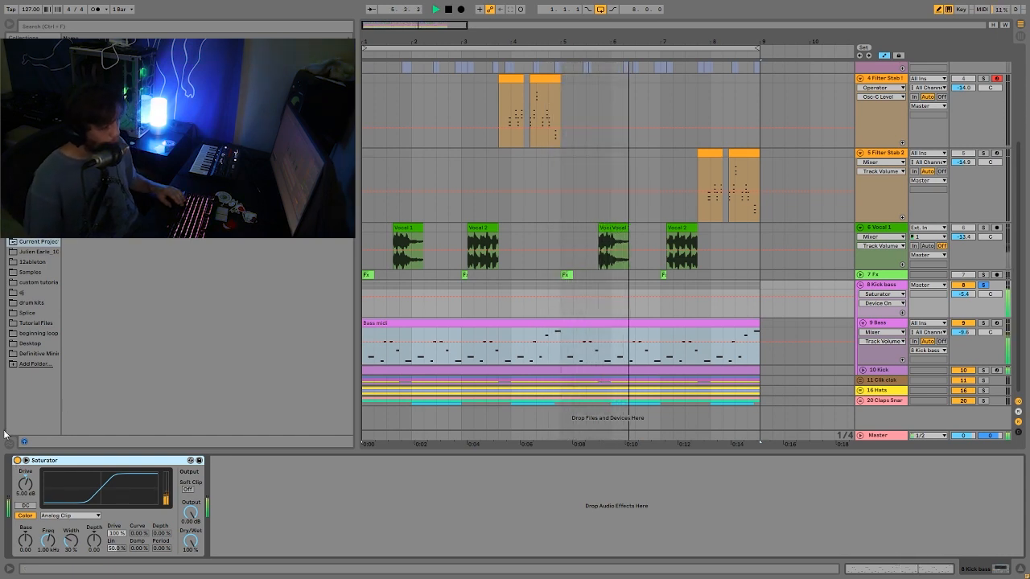
{"action": "key", "text": "space"}
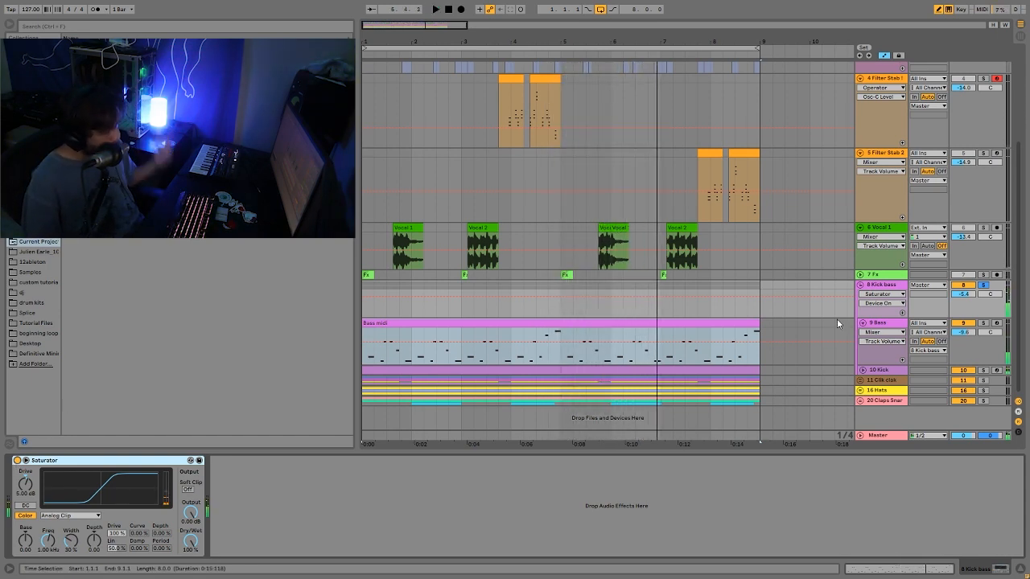
- Collapse the Bass track, expand the Clik clak group into its four tracks, and play the group soloed
{"action": "left_click", "coordinate": [863, 323]}
{"action": "left_click", "coordinate": [877, 344]}
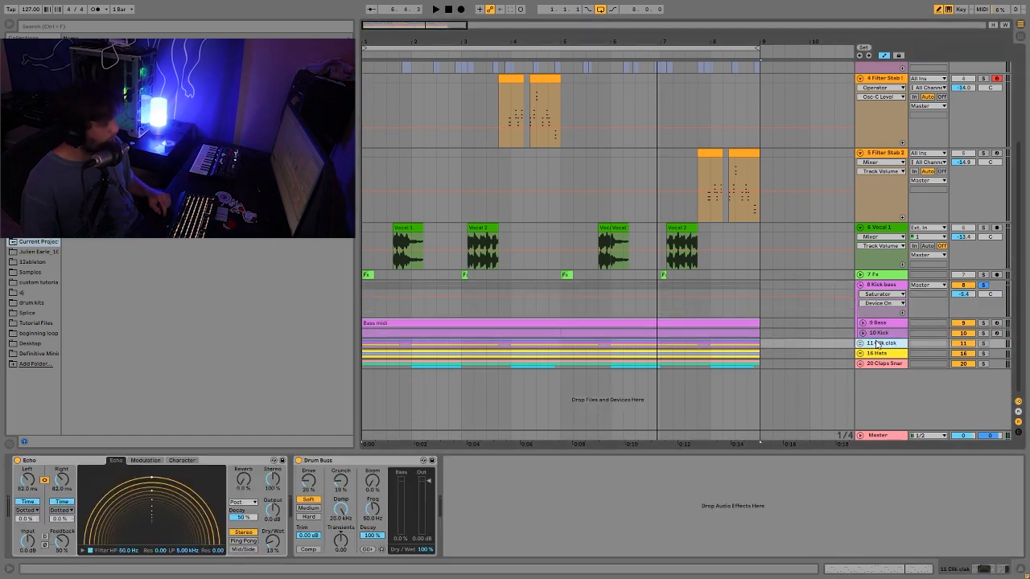
{"action": "left_click", "coordinate": [860, 343]}
{"action": "scroll", "coordinate": [885, 342], "scroll_direction": "down", "scroll_amount": 2}
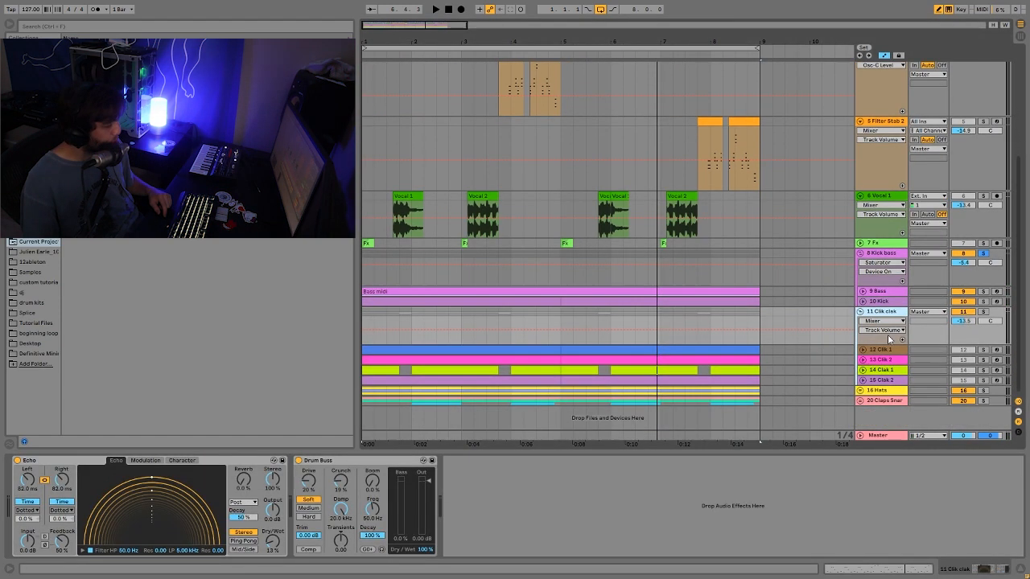
{"action": "key", "text": "space"}
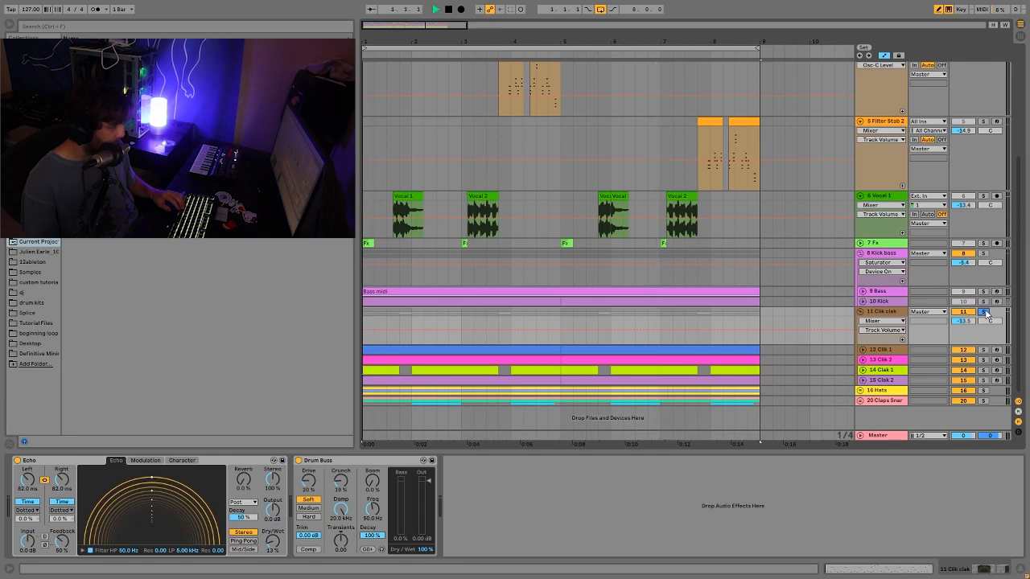
- Unfold the Clik 1, Clik 2, Clak 1 and Clak 2 tracks and examine their note patterns while the group plays
{"action": "left_click", "coordinate": [873, 381]}
{"action": "key", "text": "u"}
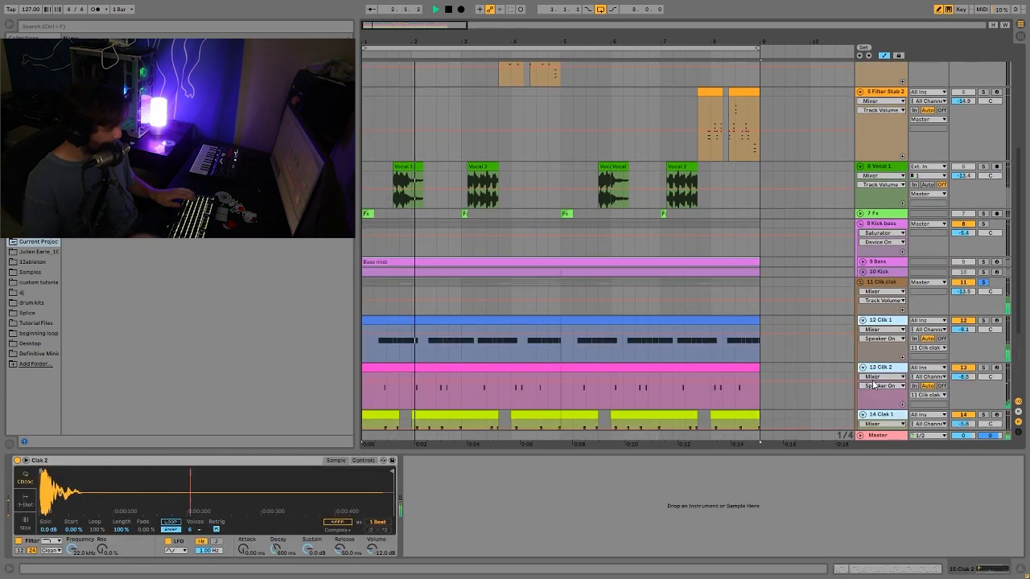
{"action": "scroll", "coordinate": [877, 322], "scroll_direction": "down", "scroll_amount": 4}
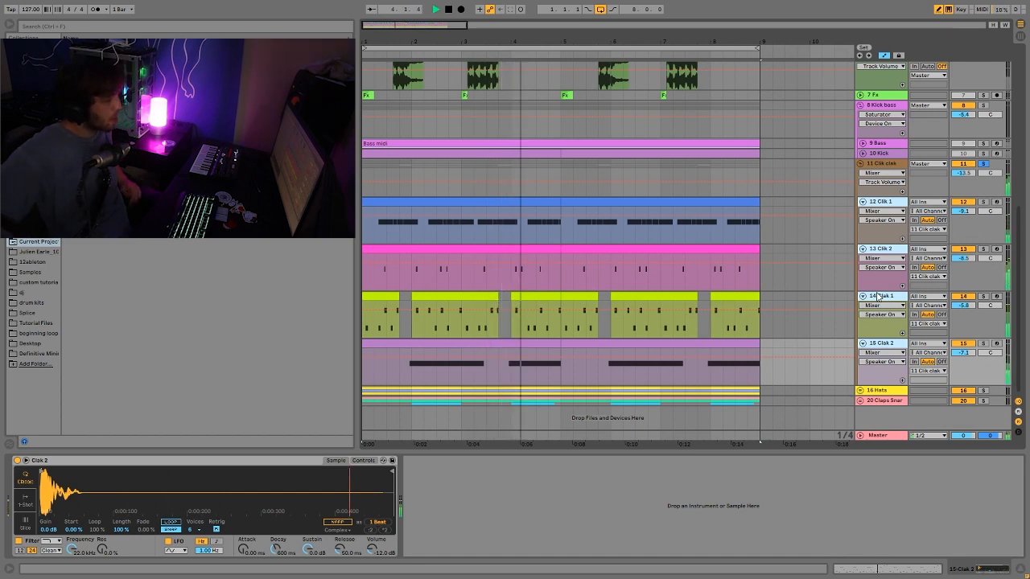
{"action": "key", "text": "space"}
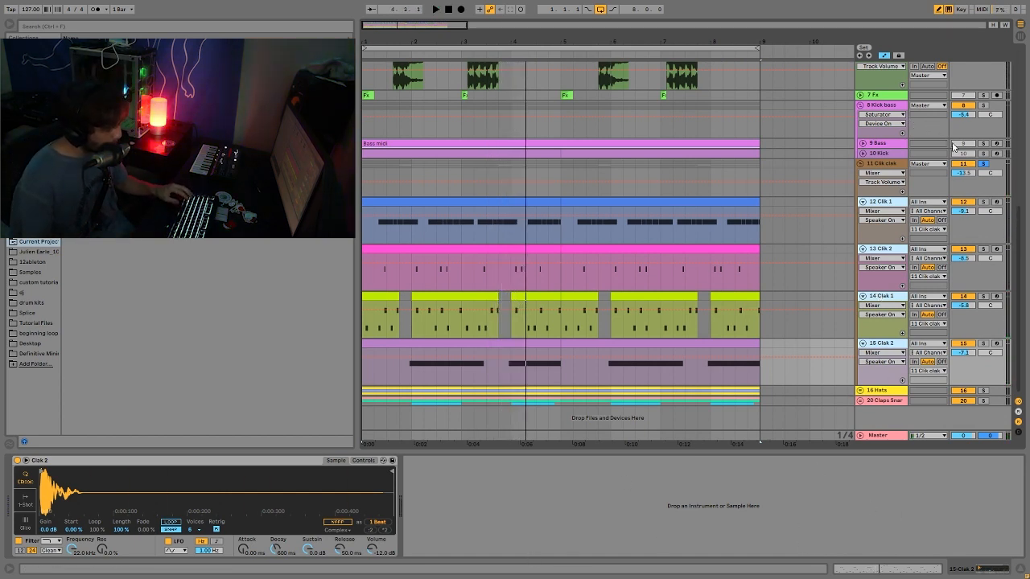
- Play the Kick, Clik clak and Hats soloed together, and fold the Clik clak group
{"action": "left_click", "coordinate": [983, 391]}
{"action": "key", "text": "space"}
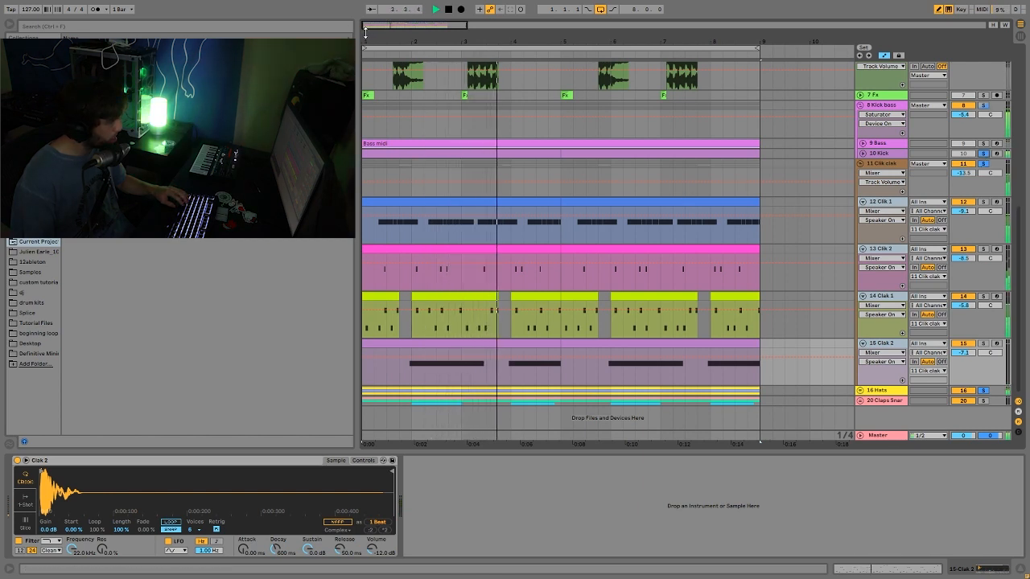
{"action": "left_click_drag", "start_coordinate": [366, 41], "coordinate": [366, 105]}
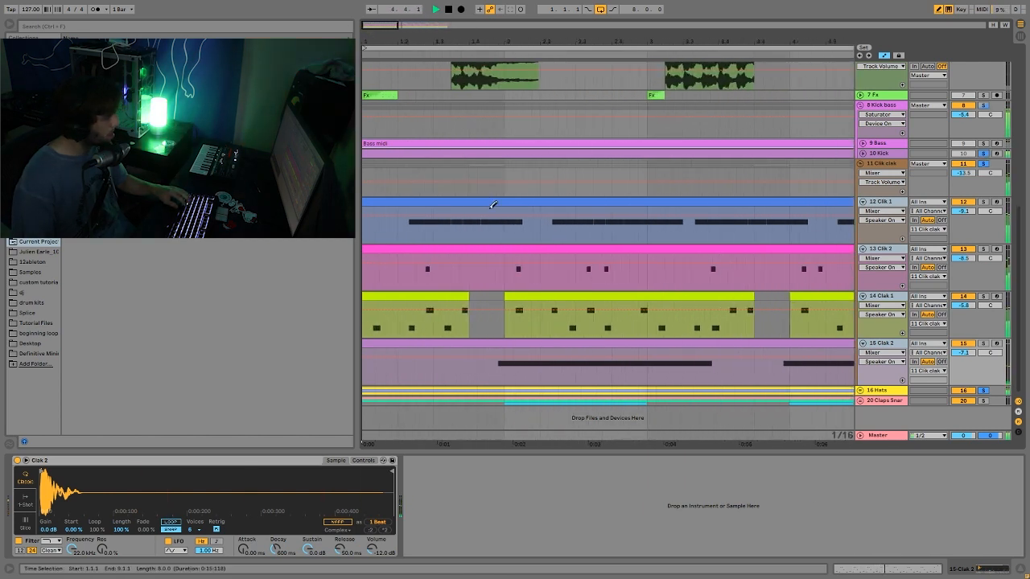
{"action": "key", "text": "space"}
{"action": "left_click_drag", "start_coordinate": [422, 41], "coordinate": [422, 7]}
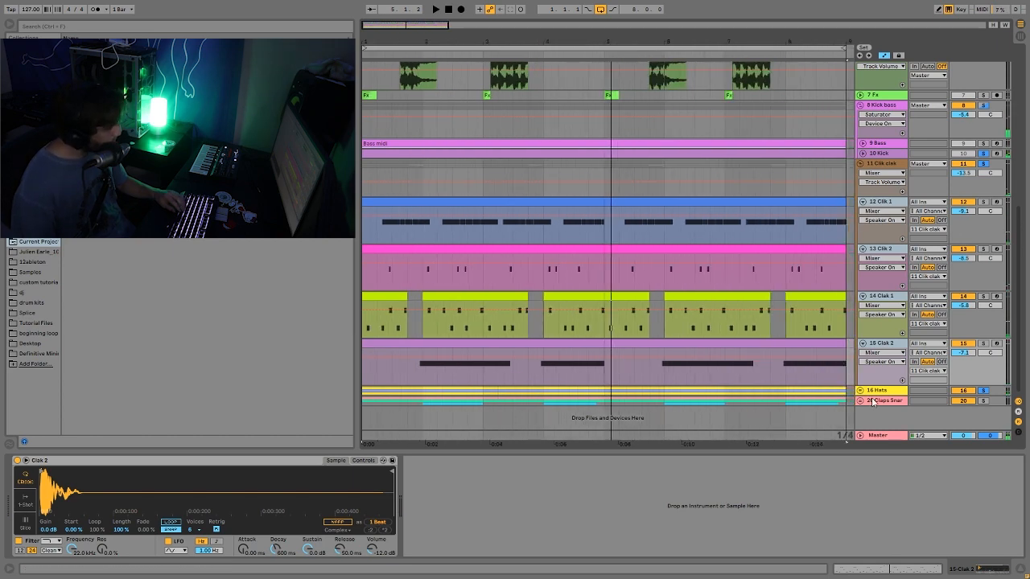
{"action": "left_click", "coordinate": [979, 170]}
{"action": "key", "text": "u"}
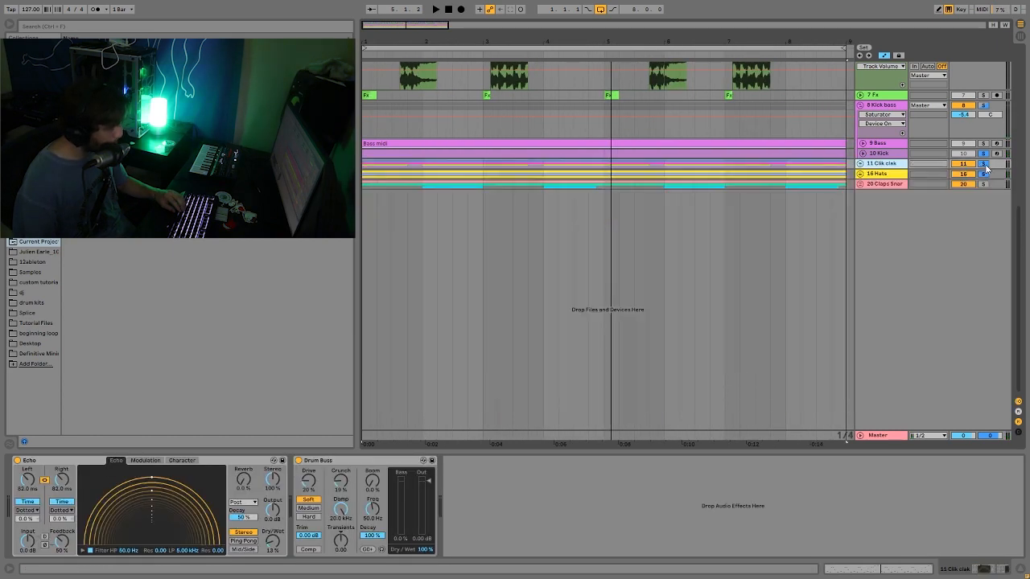
- Expand the Clik clak group and play it soloed from the loop start, following the Clik and Clak notes in the opening bars
{"action": "left_click", "coordinate": [862, 164]}
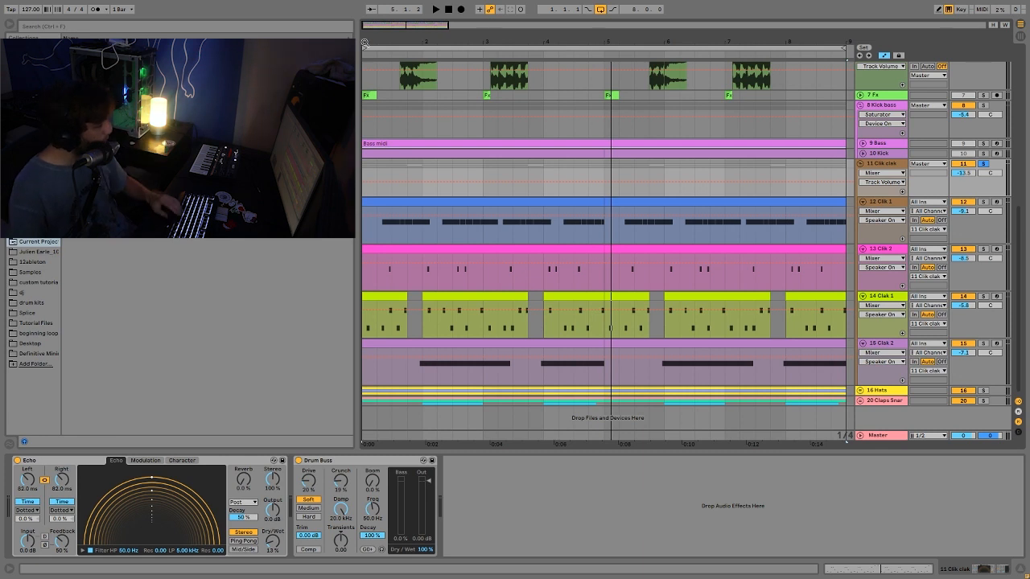
{"action": "left_click_drag", "start_coordinate": [362, 41], "coordinate": [362, 133]}
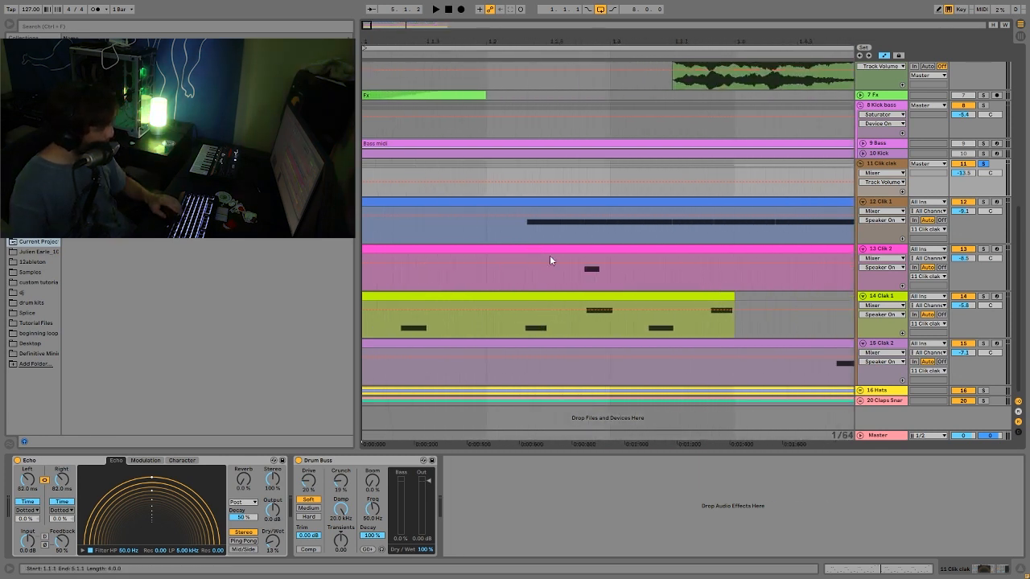
{"action": "left_click_drag", "start_coordinate": [573, 41], "coordinate": [573, 2]}
{"action": "key", "text": "space"}
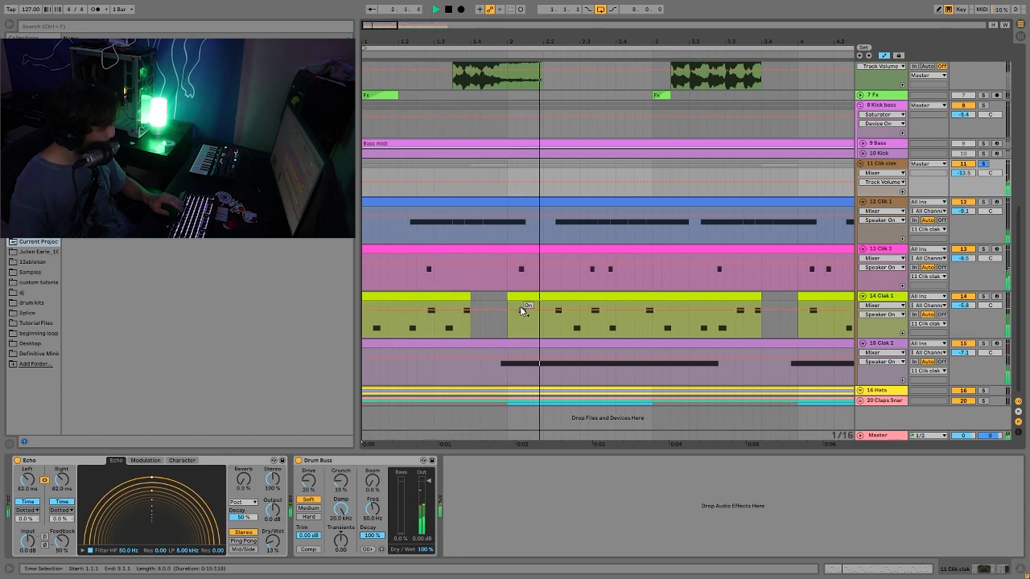
{"action": "key", "text": "space"}
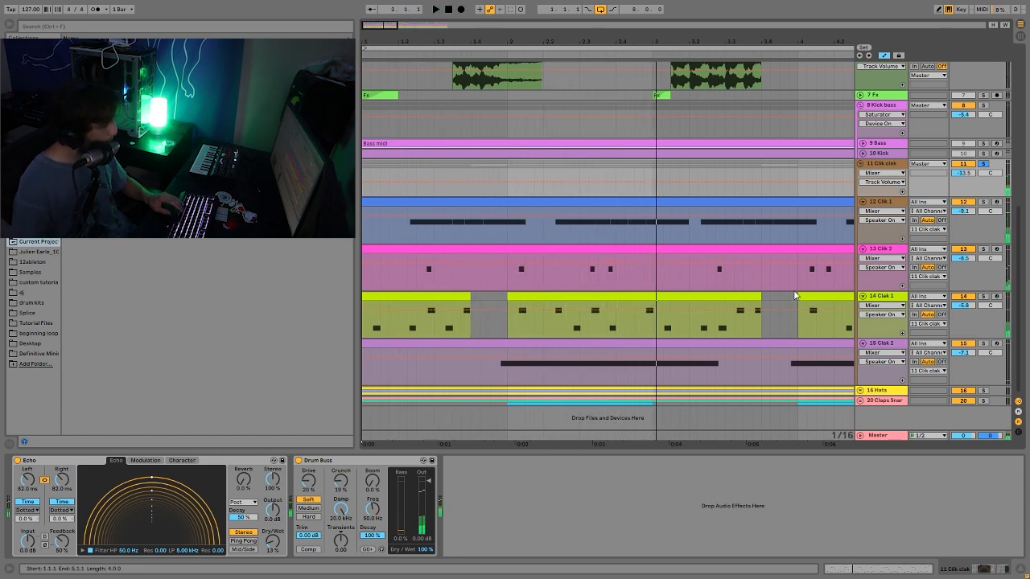
{"action": "key", "text": "space"}
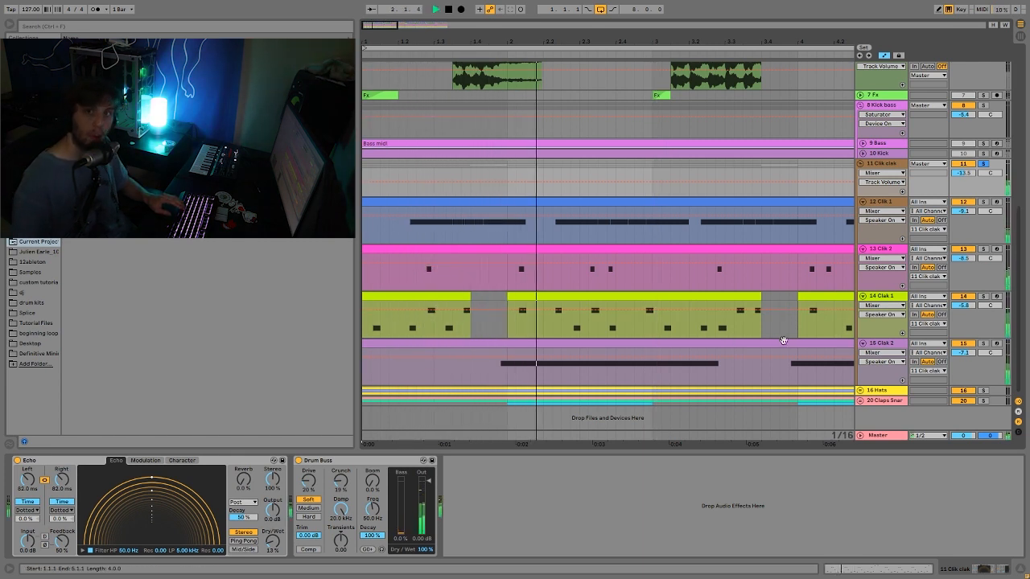
{"action": "key", "text": "space"}
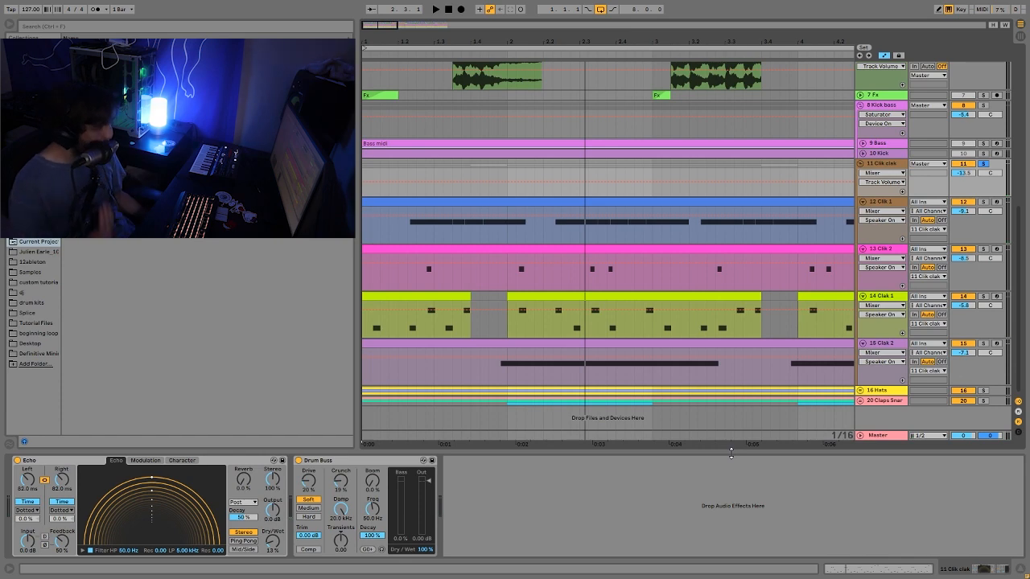
- Select the Clik clak group and examine its Echo and Drum Buss devices
{"action": "scroll", "coordinate": [804, 168], "scroll_direction": "up", "scroll_amount": 8}
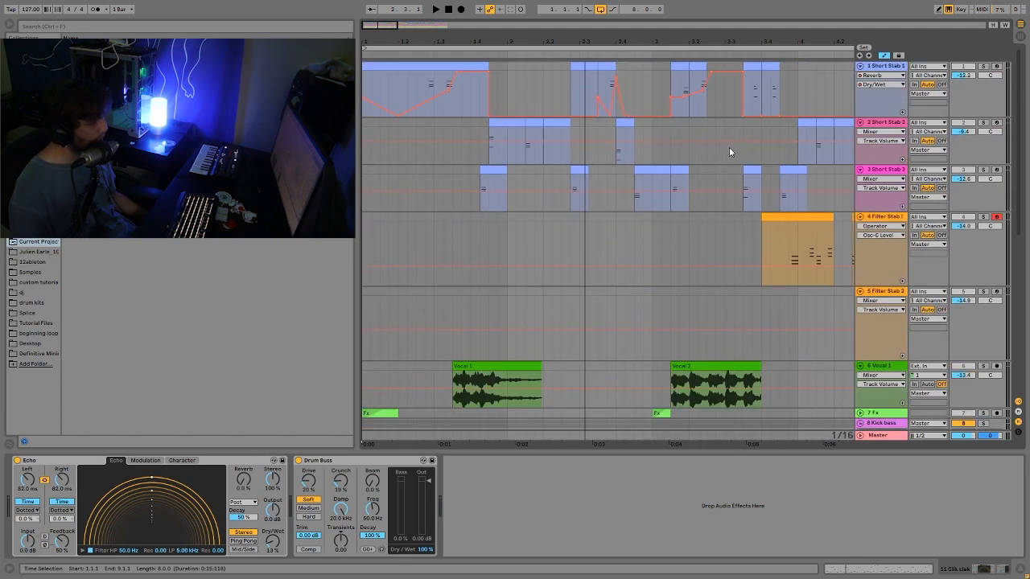
{"action": "scroll", "coordinate": [779, 282], "scroll_direction": "down", "scroll_amount": 5}
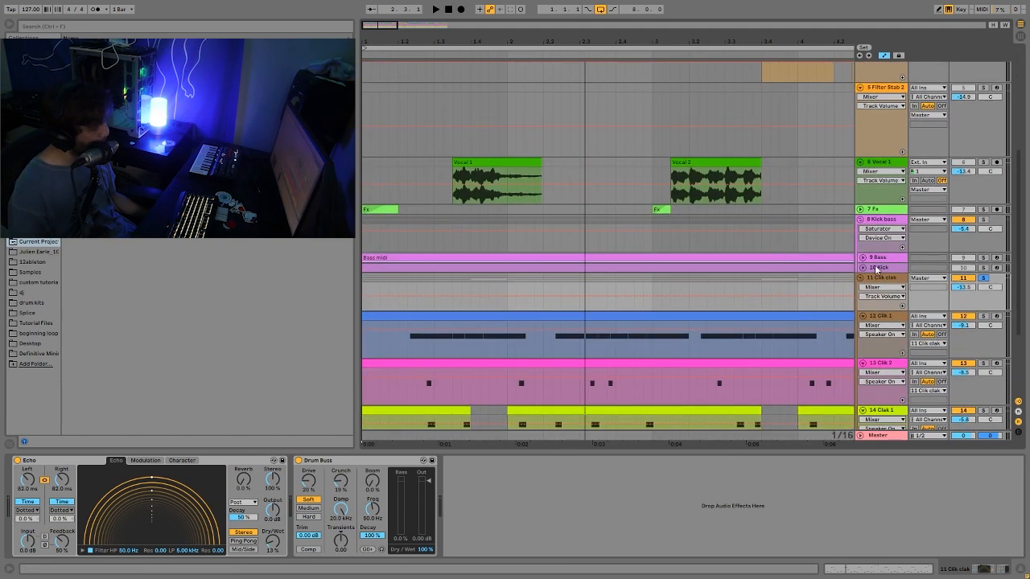
{"action": "left_click", "coordinate": [886, 278]}
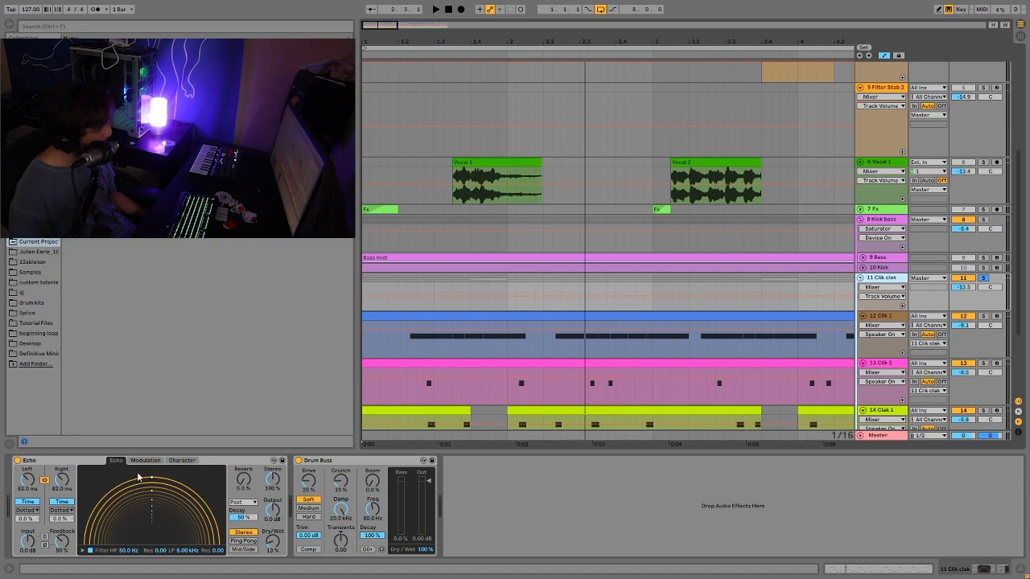
- Solo and expand the Hats group, and play it from the loop start
{"action": "scroll", "coordinate": [667, 297], "scroll_direction": "down", "scroll_amount": 4}
{"action": "left_click", "coordinate": [983, 391]}
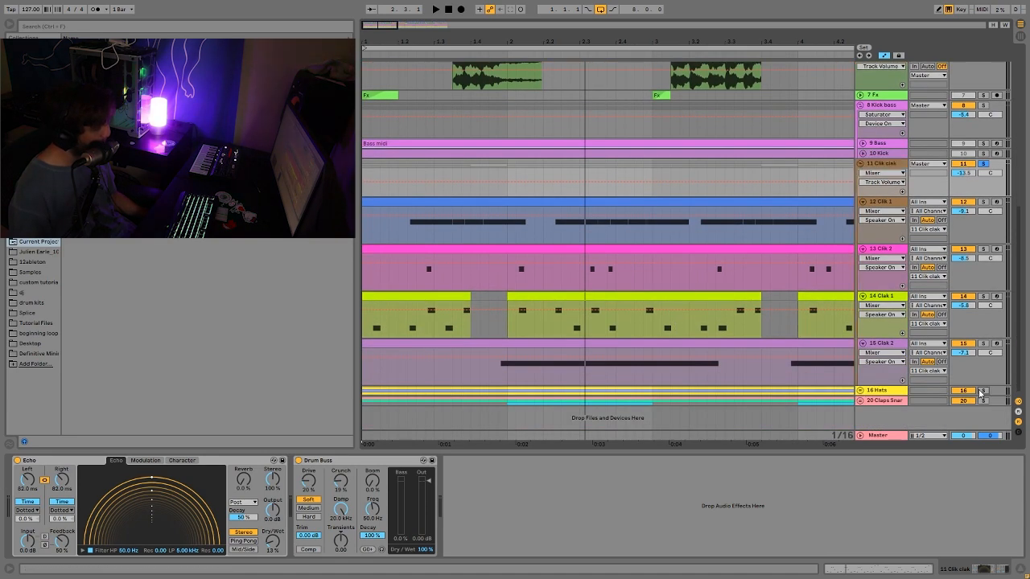
{"action": "left_click", "coordinate": [860, 392]}
{"action": "key", "text": "space"}
{"action": "scroll", "coordinate": [869, 382], "scroll_direction": "down", "scroll_amount": 2}
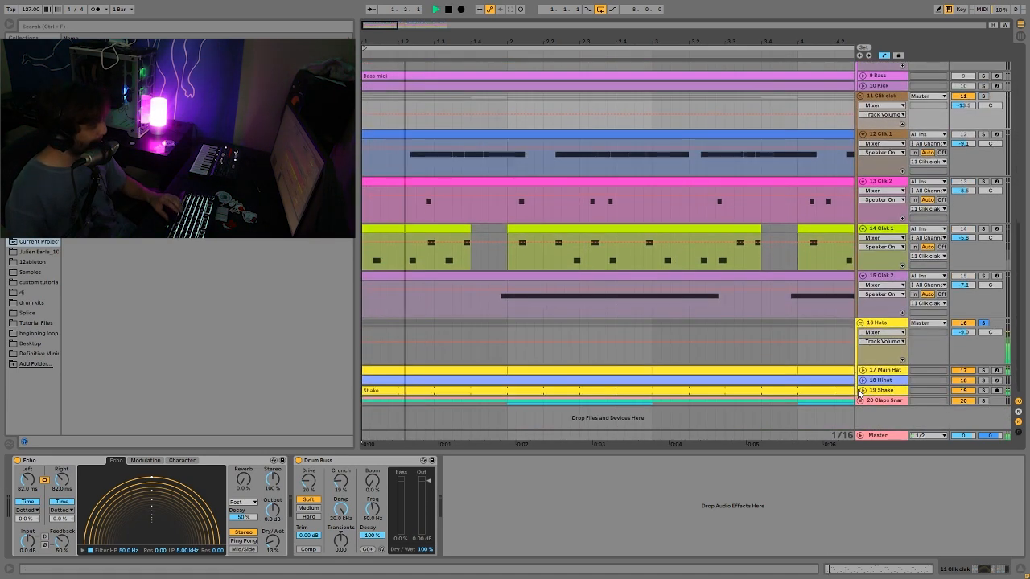
- Unfold and solo the Main Hat track, play it, and examine its note pattern and sample
{"action": "left_click", "coordinate": [883, 371]}
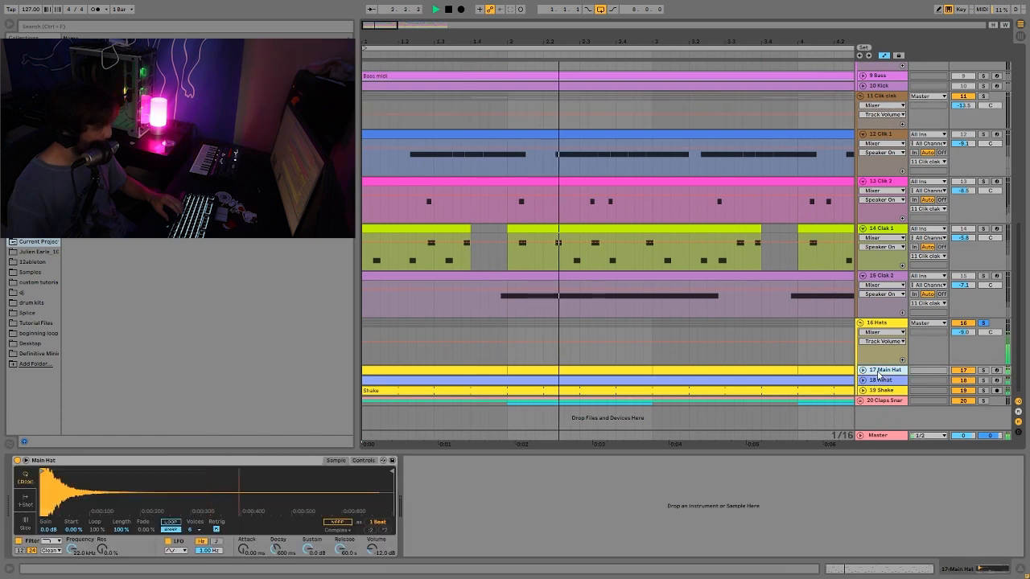
{"action": "left_click", "coordinate": [863, 370]}
{"action": "key", "text": "space"}
{"action": "scroll", "coordinate": [936, 361], "scroll_direction": "down", "scroll_amount": 1}
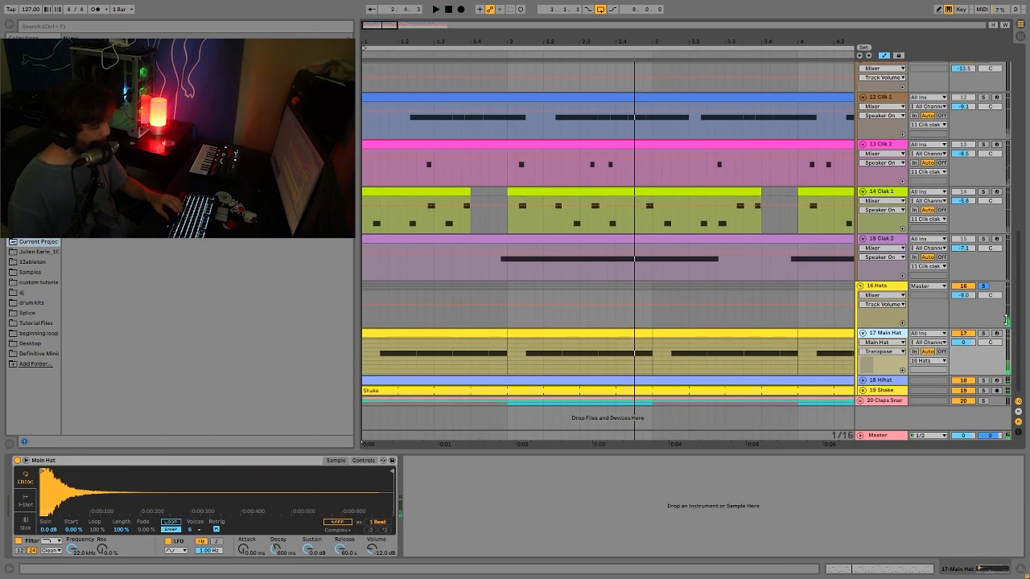
{"action": "left_click", "coordinate": [983, 333]}
{"action": "key", "text": "space"}
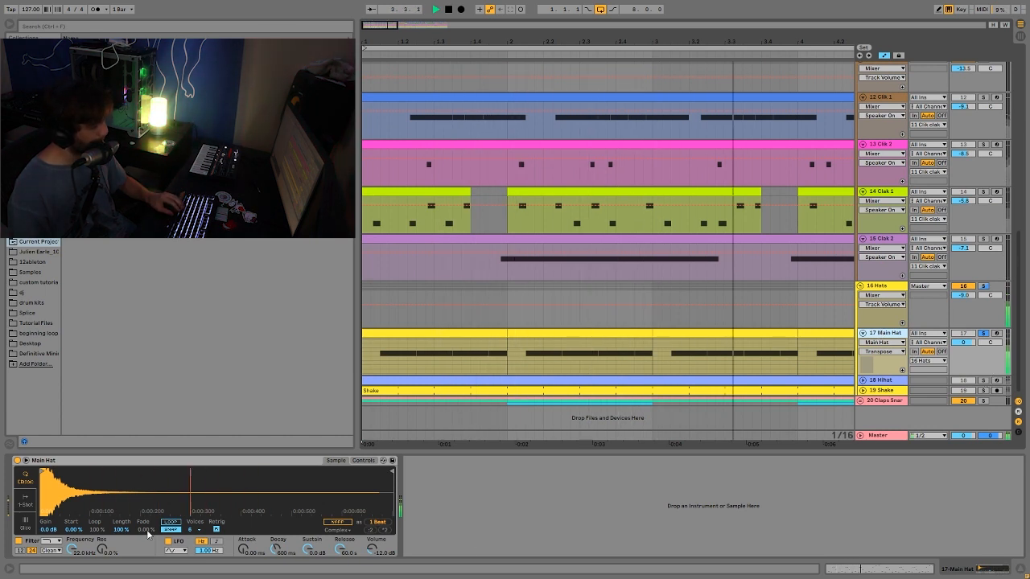
{"action": "mouse_move", "coordinate": [72, 489]}
{"action": "left_mouse_down"}
{"action": "mouse_move", "coordinate": [73, 535]}
{"action": "mouse_move", "coordinate": [72, 488]}
{"action": "left_mouse_up"}
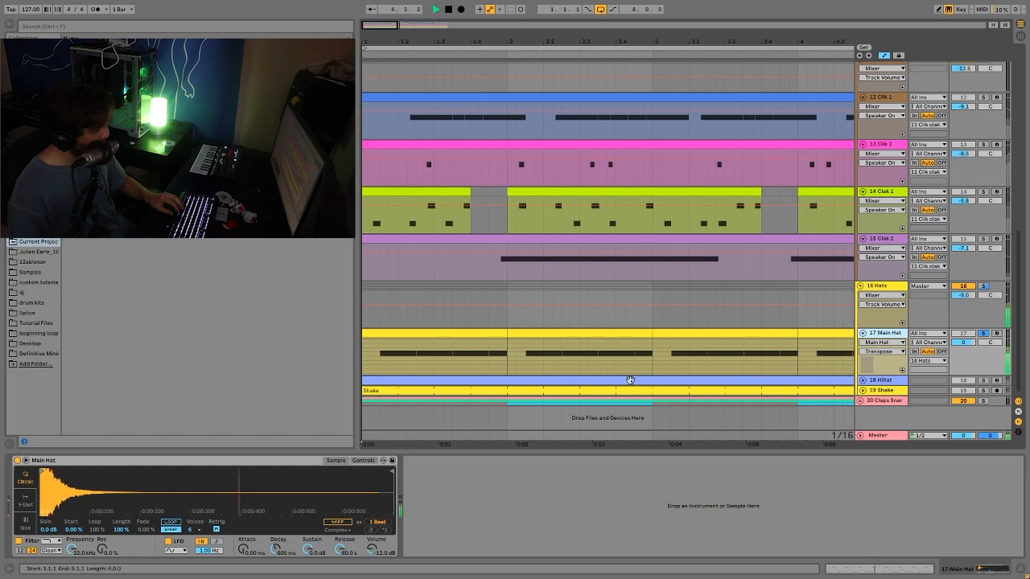
- Unfold the Hihat track, play it soloed while viewing its sample, and add Main Hat to the solo to hear both together
{"action": "key", "text": "space"}
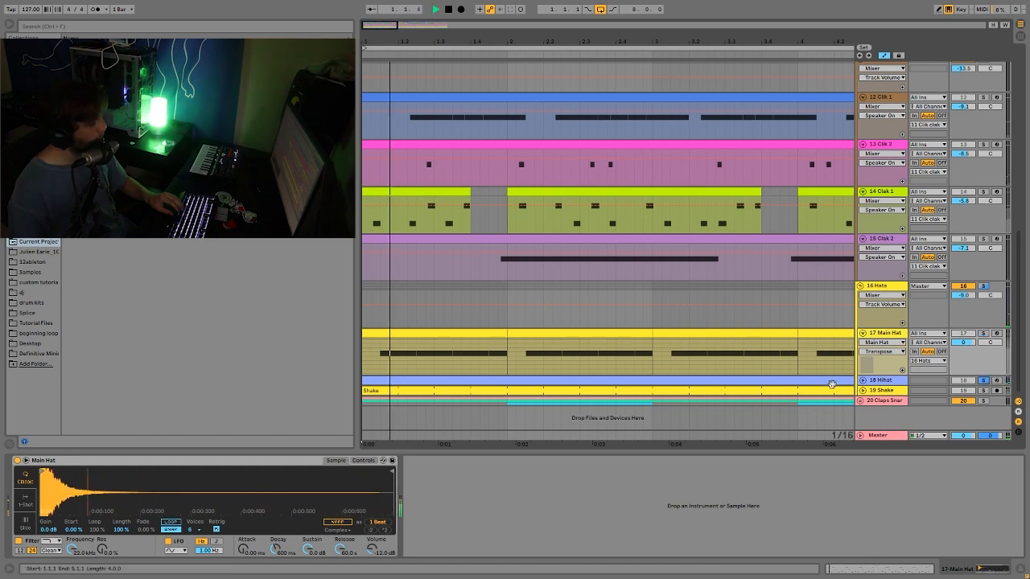
{"action": "left_click", "coordinate": [864, 381]}
{"action": "left_click", "coordinate": [881, 381]}
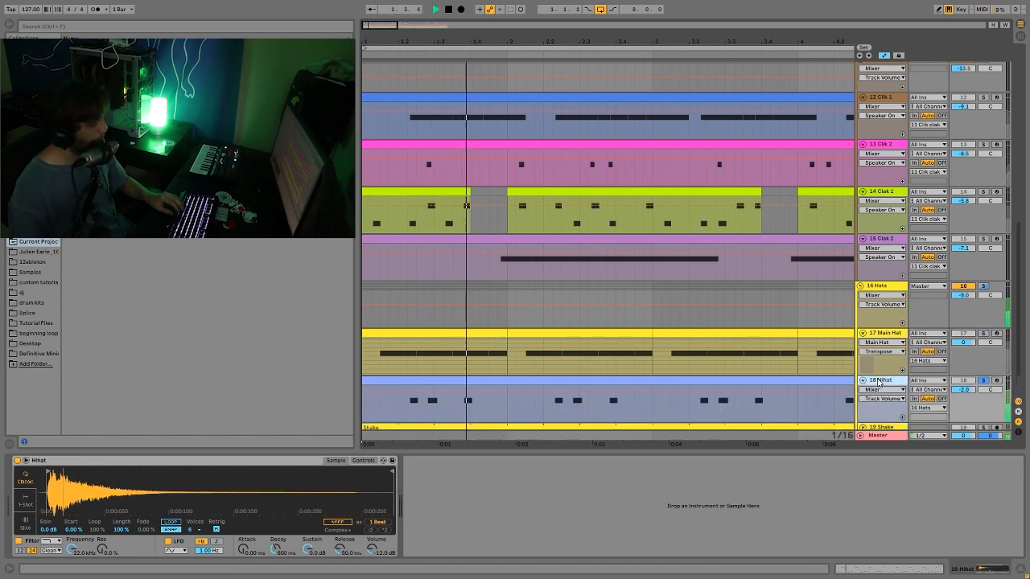
{"action": "left_click", "coordinate": [984, 334], "text": "ctrl"}
{"action": "scroll", "coordinate": [984, 334], "scroll_direction": "down", "scroll_amount": 1}
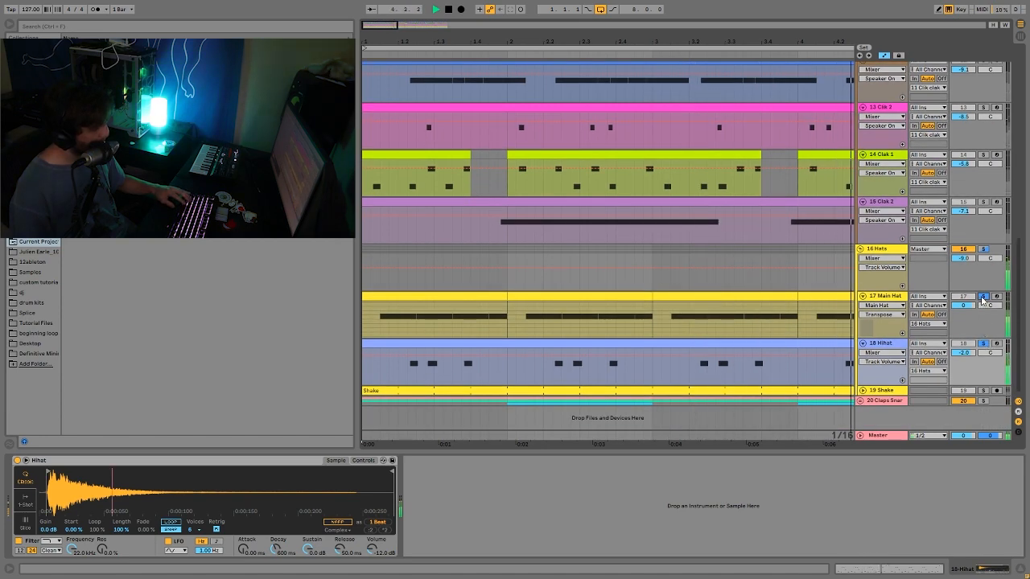
{"action": "key", "text": "space"}
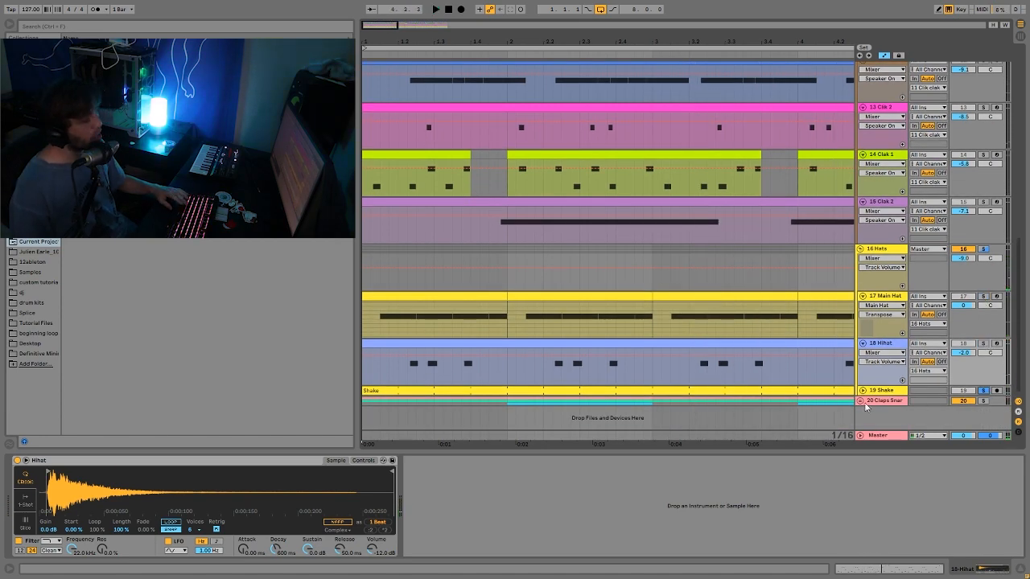
- Play the Shake track soloed, unfold it and examine its waveform and sidechained Compressor
{"action": "left_click", "coordinate": [874, 392]}
{"action": "key", "text": "space"}
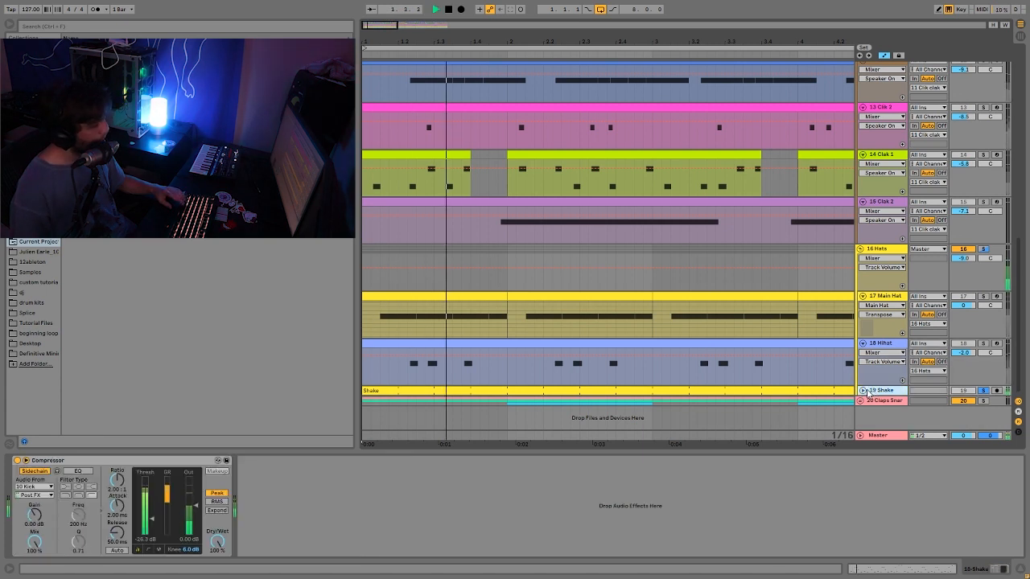
{"action": "left_click", "coordinate": [863, 392]}
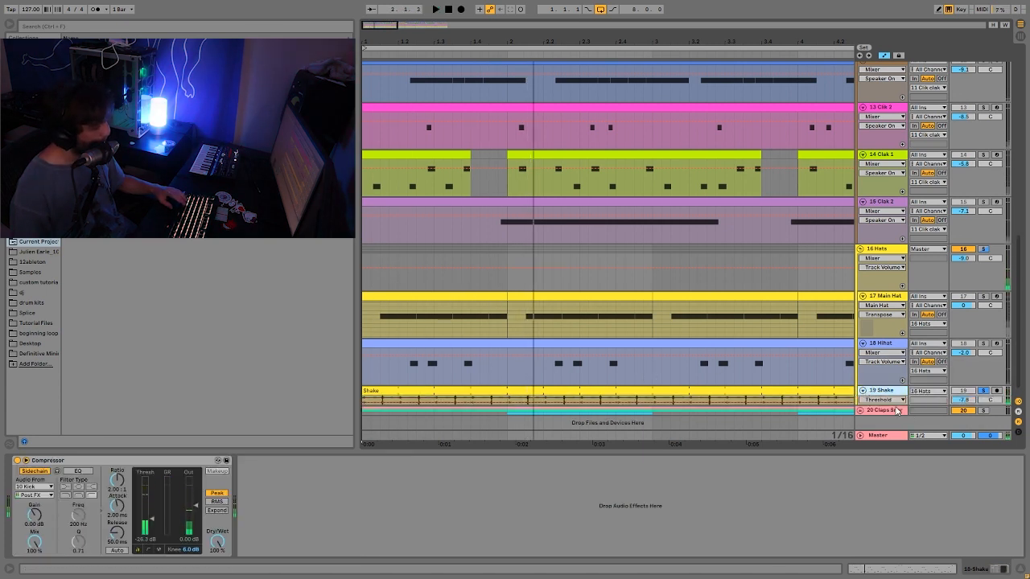
- Play the whole Hats group with Main Hat, Hihat and Shake together
{"action": "left_click", "coordinate": [983, 251]}
{"action": "key", "text": "space"}
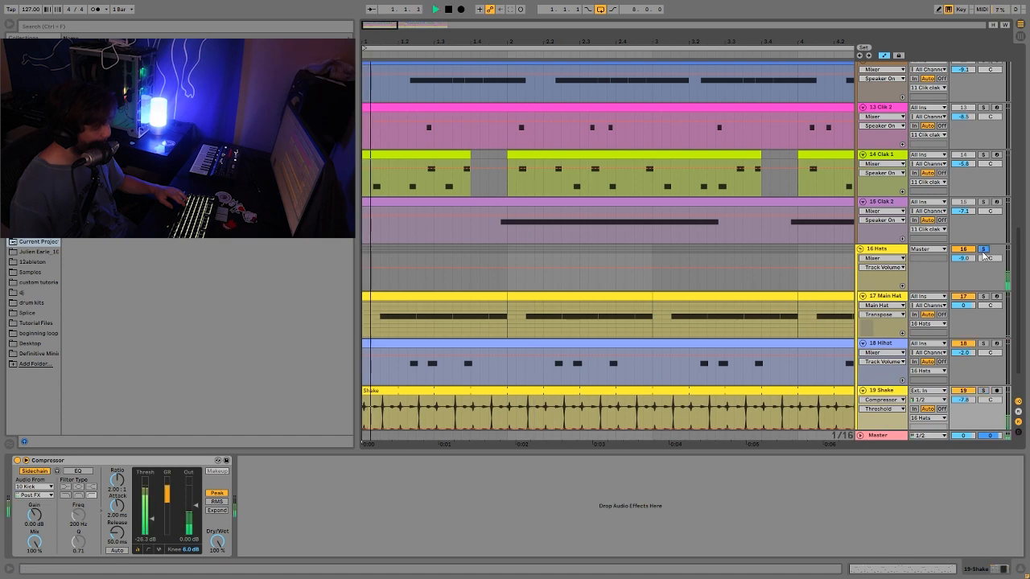
{"action": "scroll", "coordinate": [958, 277], "scroll_direction": "down", "scroll_amount": 1}
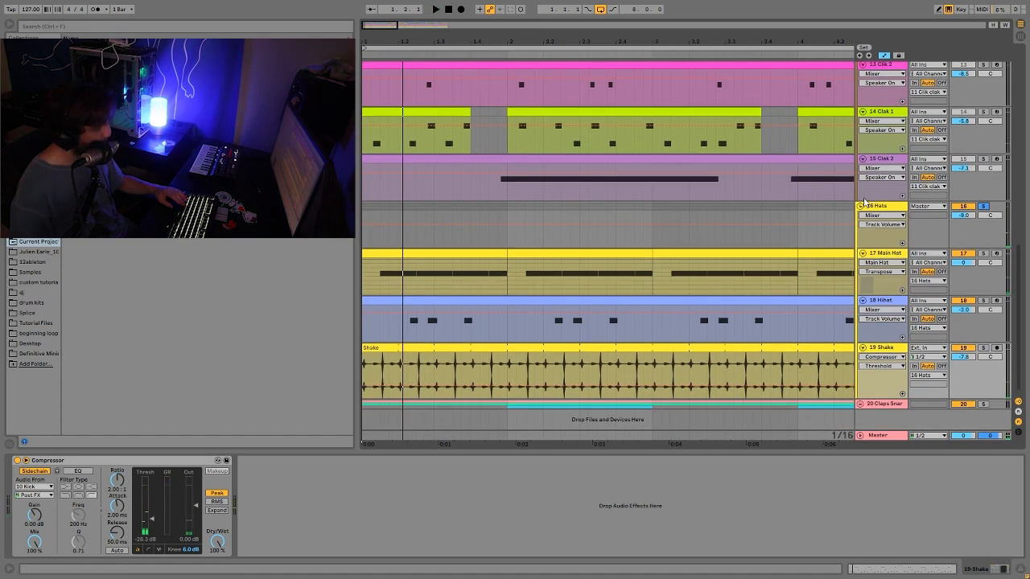
- Select the Hats group and compare its sound with the Reverb bypassed and enabled during playback
{"action": "left_click", "coordinate": [872, 208]}
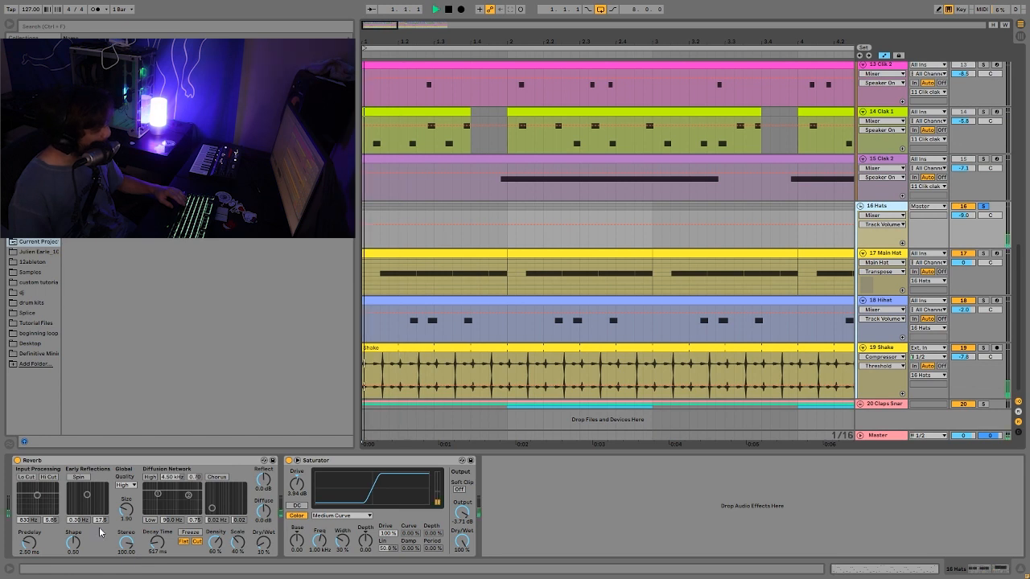
{"action": "left_click", "coordinate": [17, 461]}
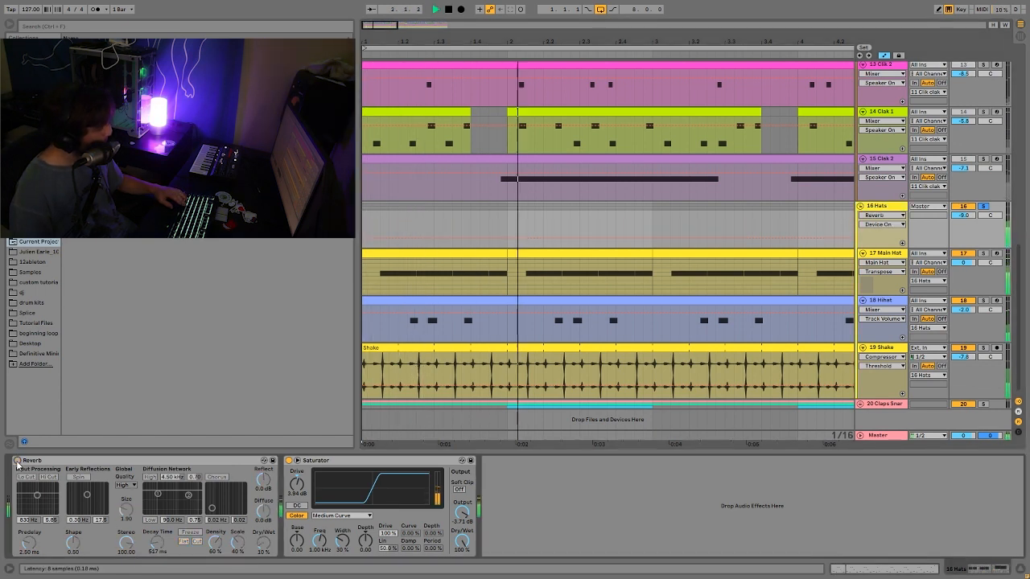
{"action": "left_click", "coordinate": [17, 461]}
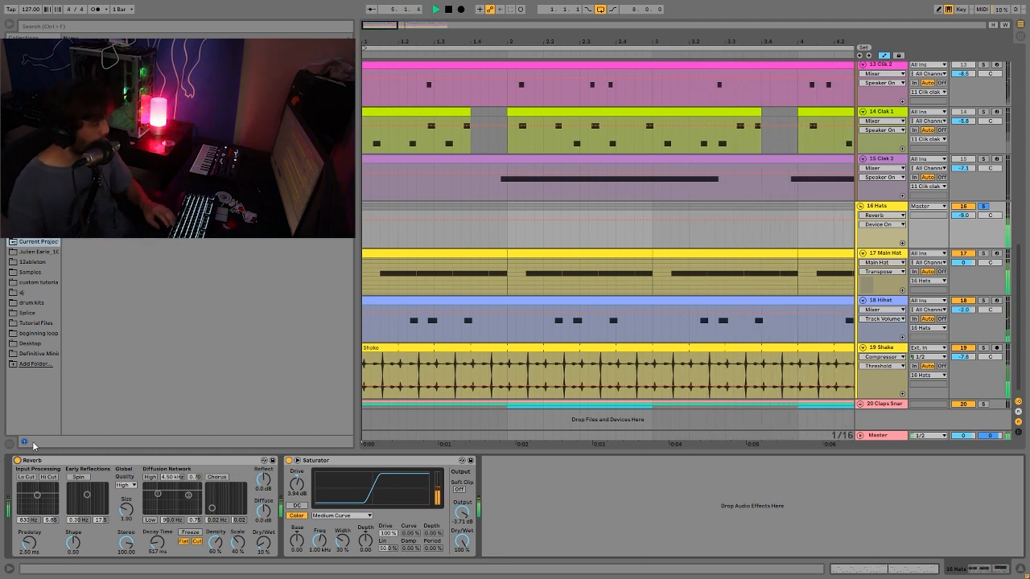
- Compare the Hats group with the Saturator bypassed and enabled, and examine its curve type and settings while playing
{"action": "key", "text": "space"}
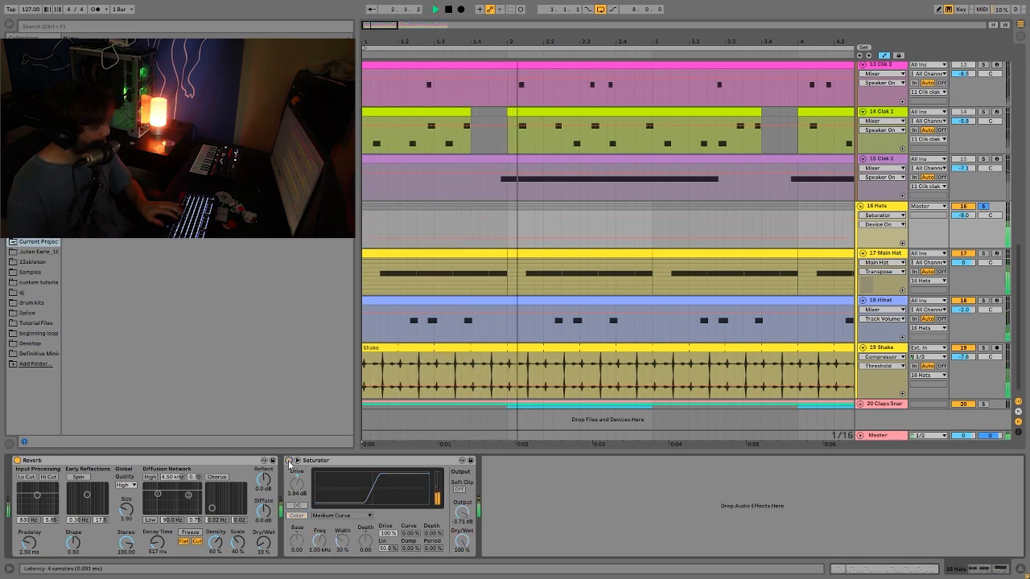
{"action": "left_click", "coordinate": [291, 465]}
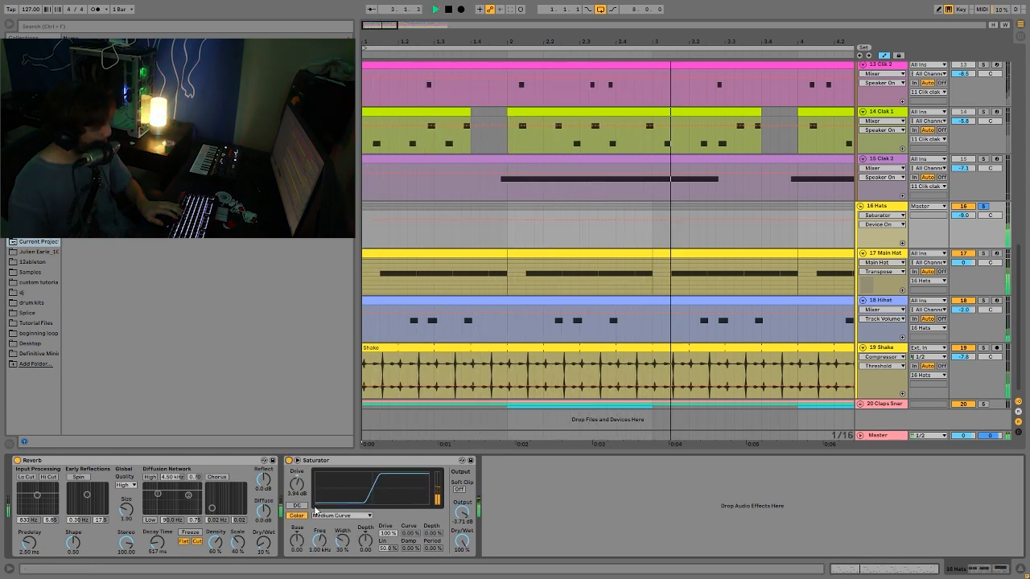
{"action": "left_click", "coordinate": [341, 514]}
{"action": "left_click", "coordinate": [496, 486]}
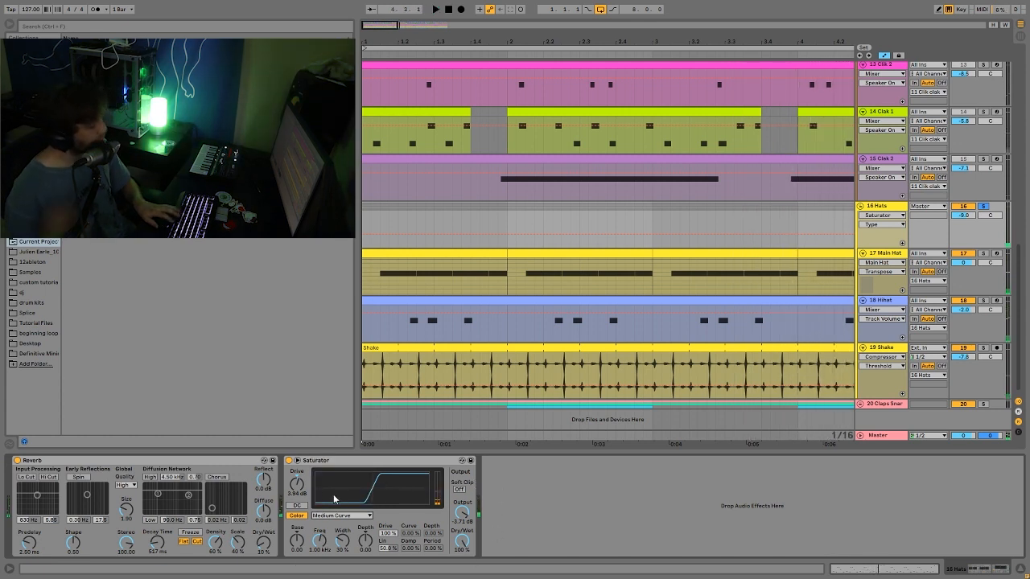
{"action": "key", "text": "space"}
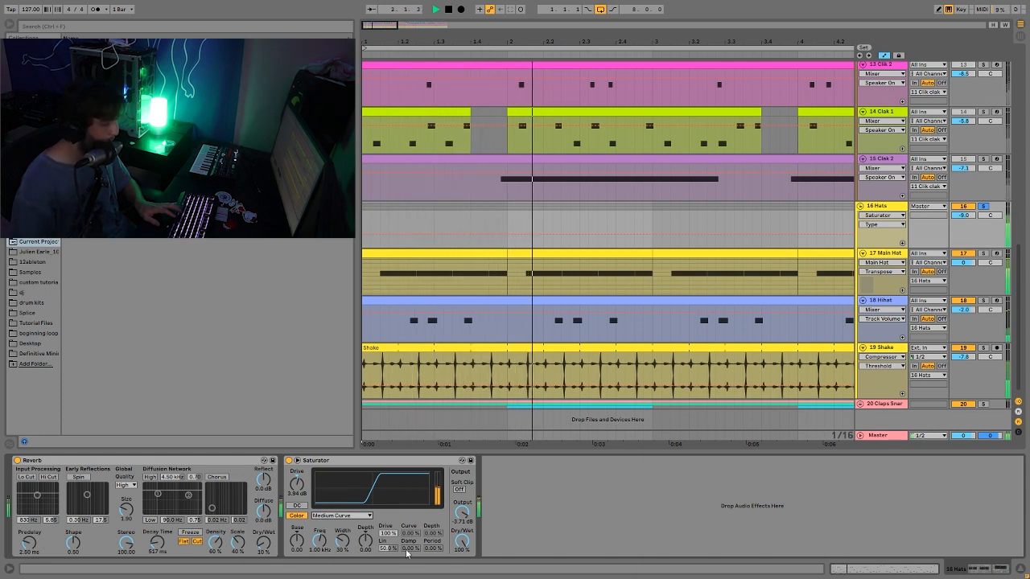
{"action": "key", "text": "space"}
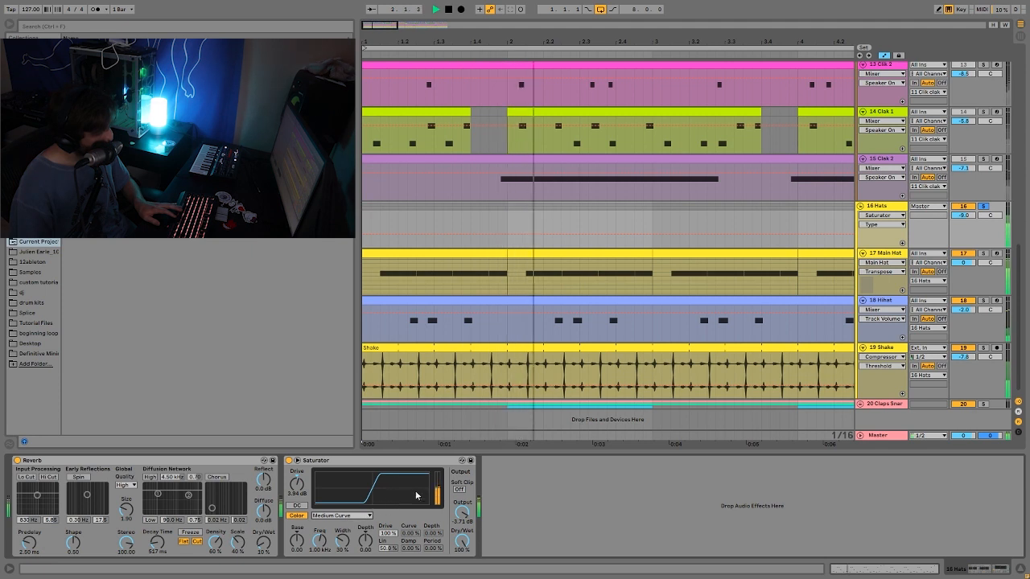
{"action": "key", "text": "space"}
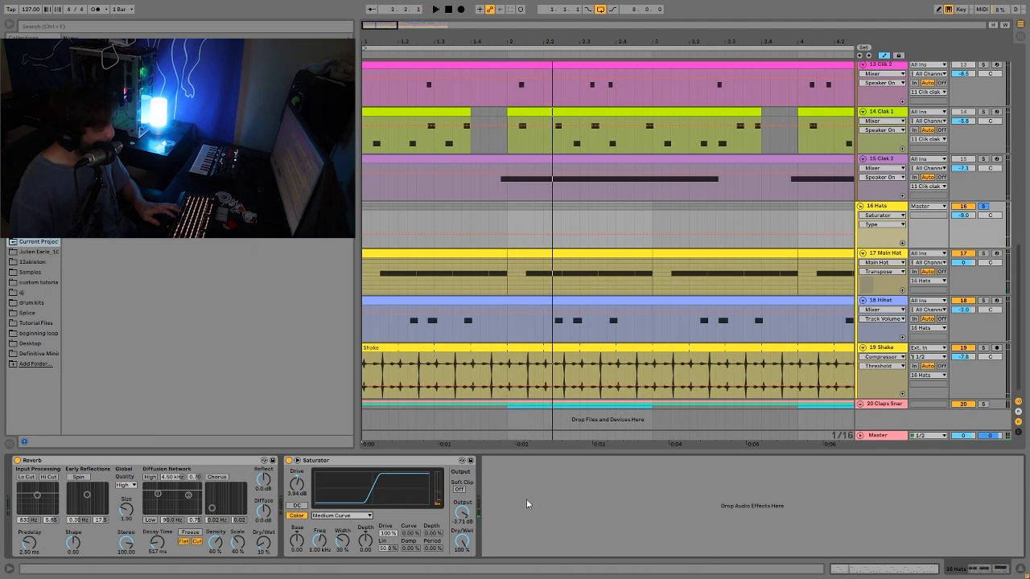
- Solo and expand the Claps Snar group, and play it from the loop start
{"action": "left_click", "coordinate": [983, 405]}
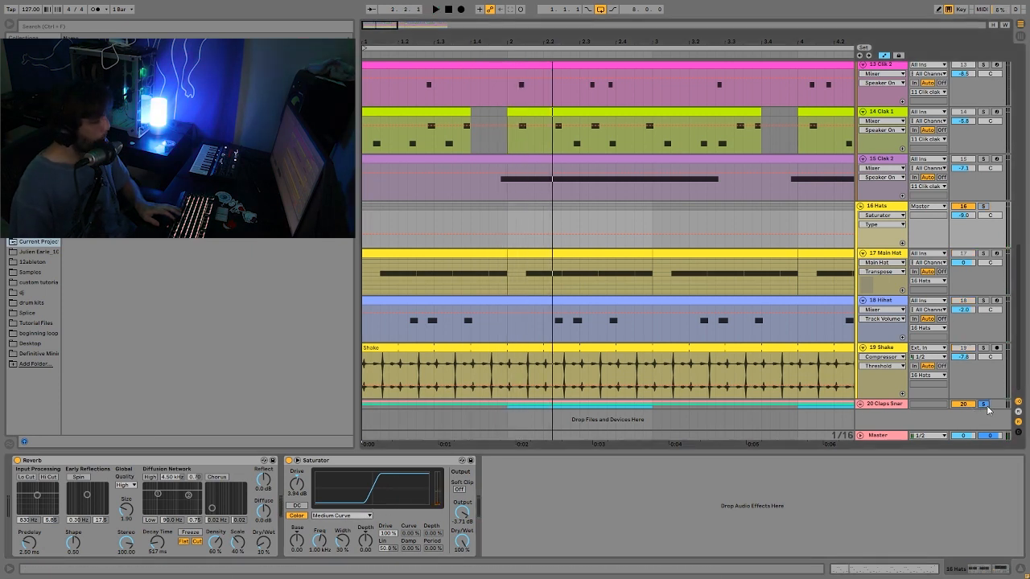
{"action": "left_click", "coordinate": [859, 405]}
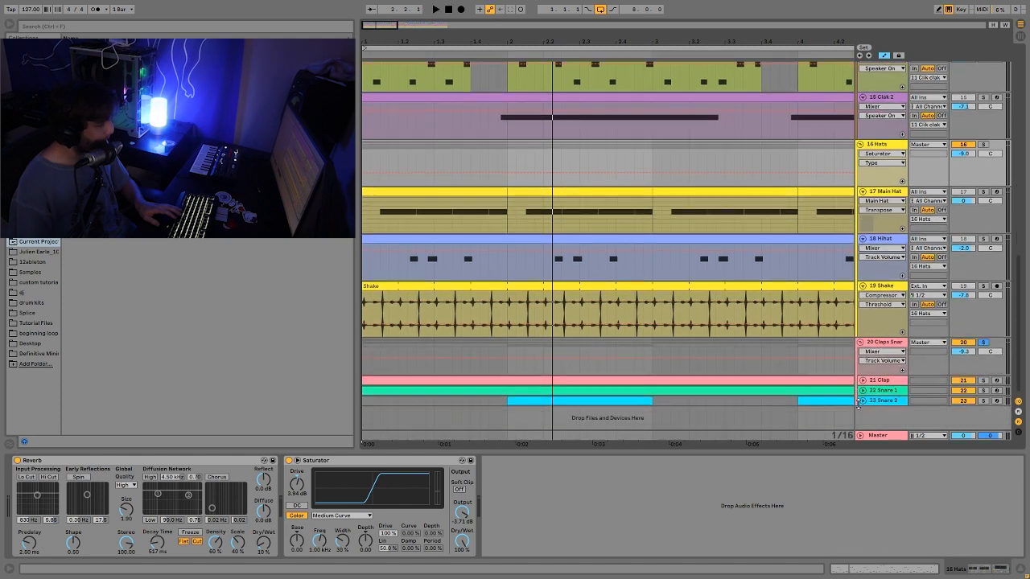
{"action": "key", "text": "space"}
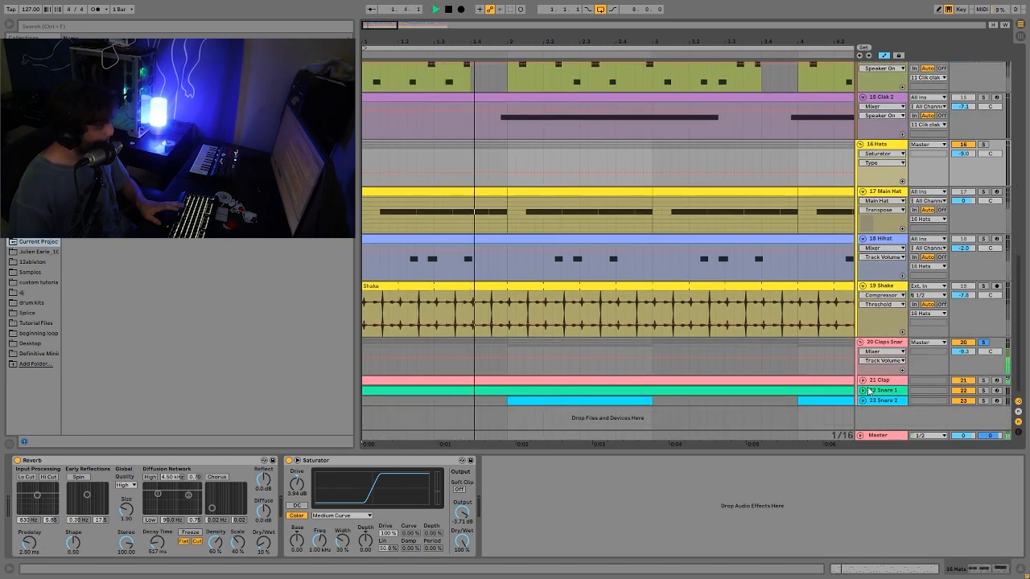
- Unfold the Snare 1 and Snare 2 tracks and examine their note patterns during playback
{"action": "left_click", "coordinate": [863, 391]}
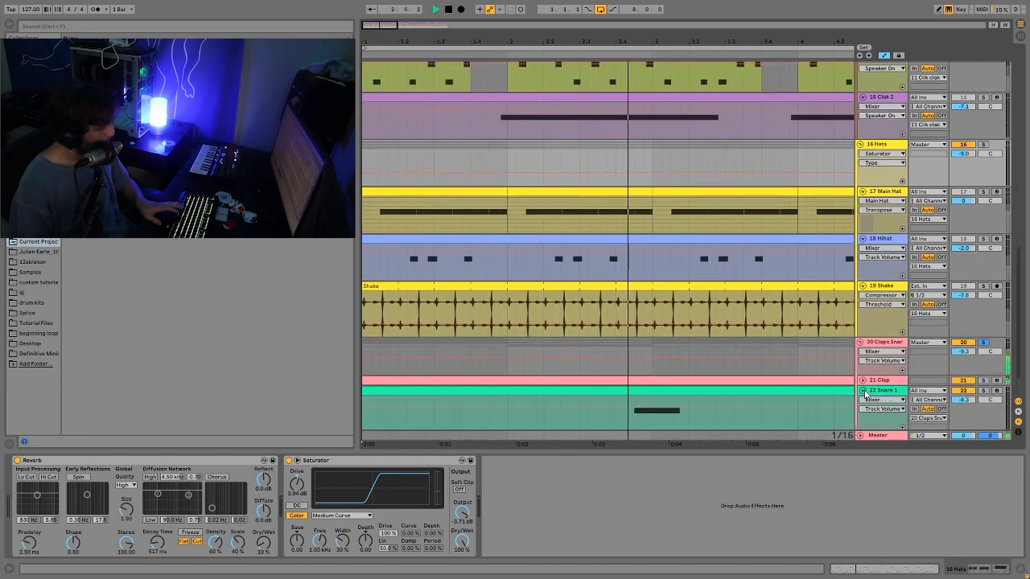
{"action": "scroll", "coordinate": [864, 392], "scroll_direction": "down", "scroll_amount": 1}
{"action": "left_click", "coordinate": [863, 400]}
{"action": "key", "text": "space"}
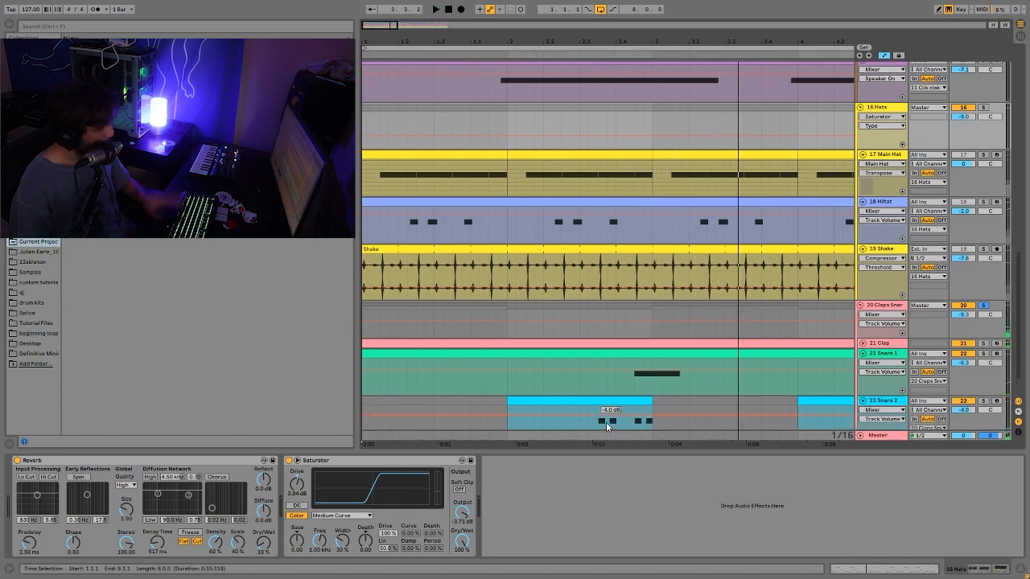
- Select and solo the Clap track, and play it from the loop start while viewing its sample
{"action": "left_click", "coordinate": [876, 345]}
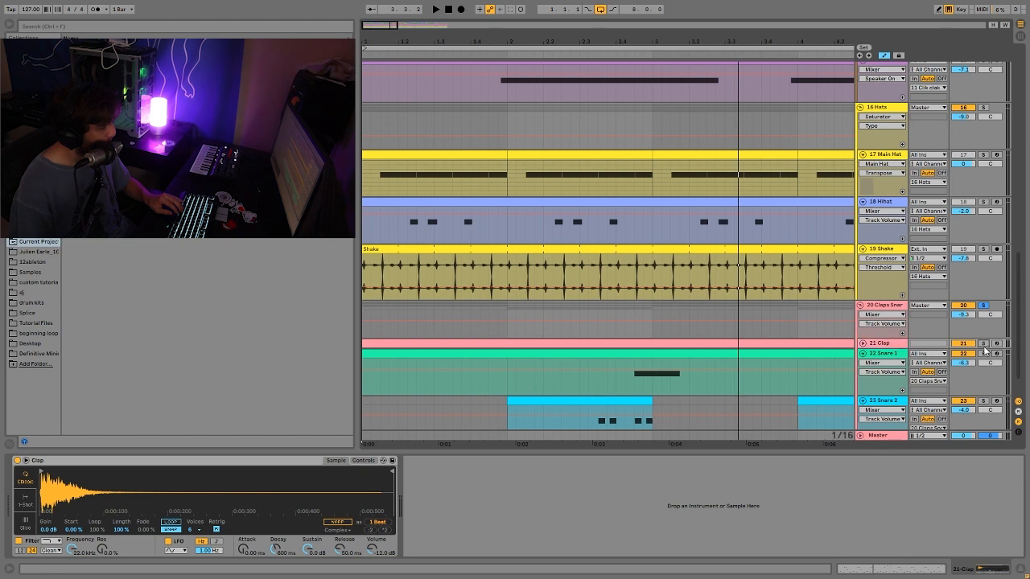
{"action": "left_click", "coordinate": [984, 344]}
{"action": "key", "text": "space"}
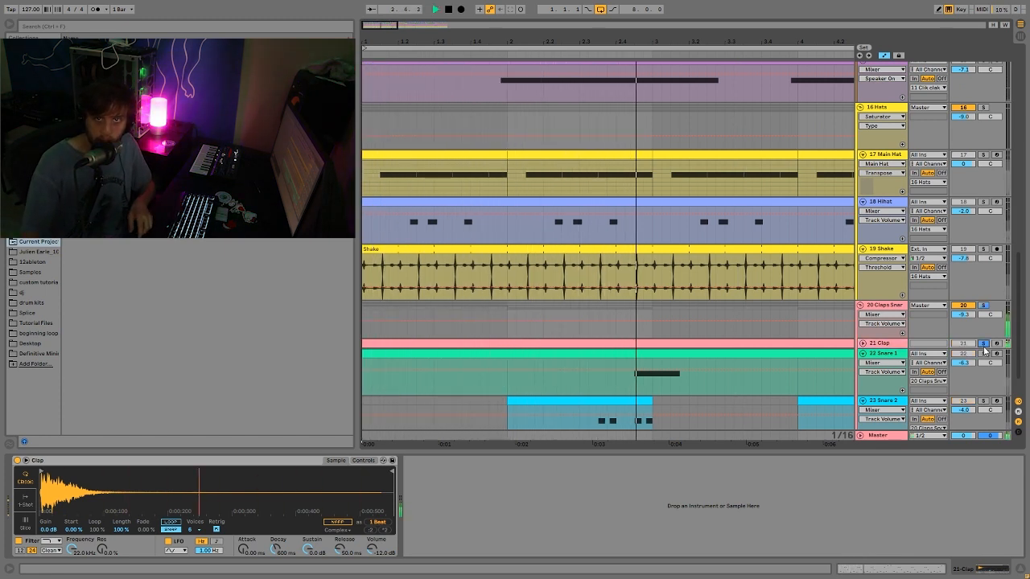
{"action": "key", "text": "space"}
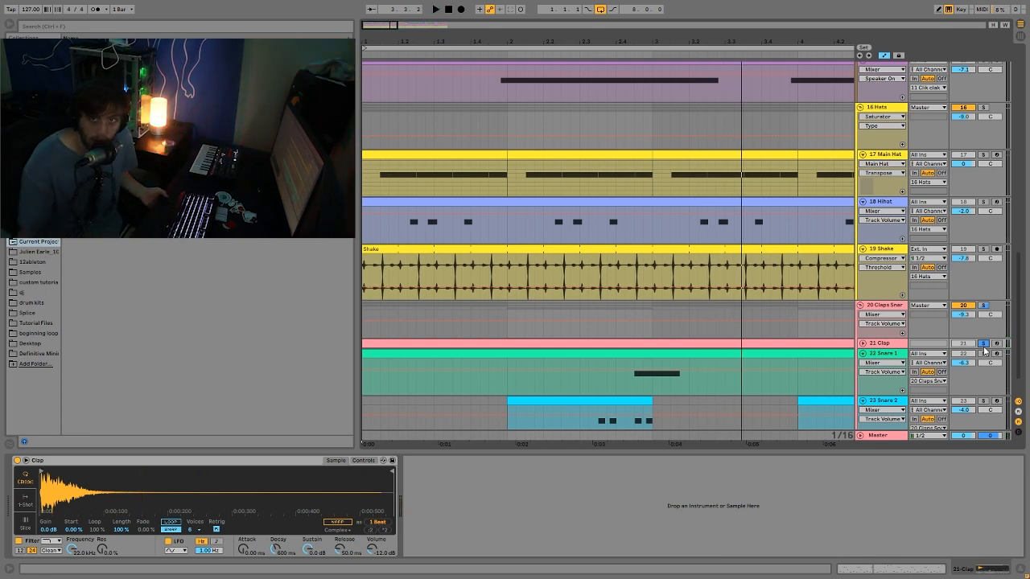
{"action": "key", "text": "space"}
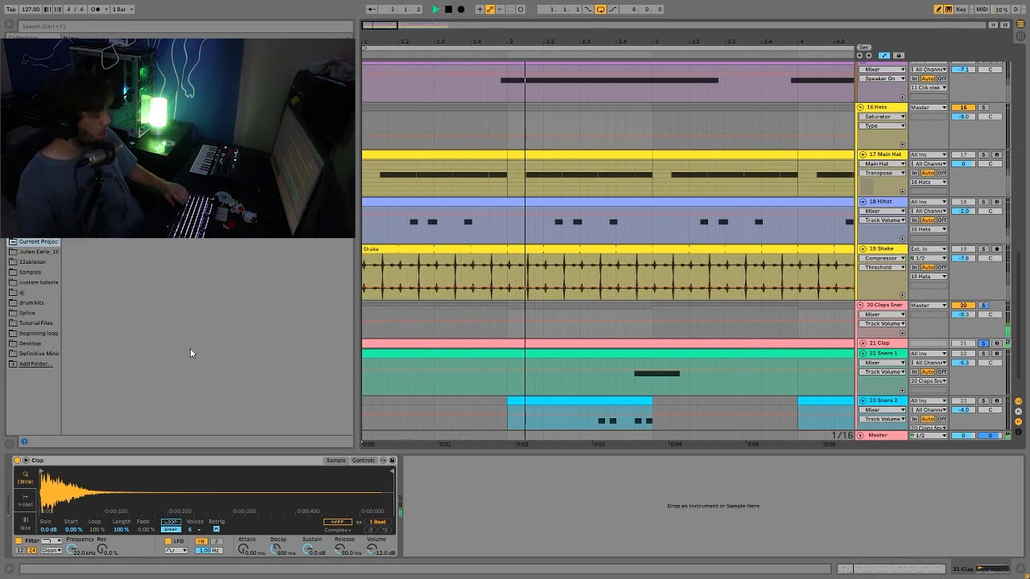
{"action": "key", "text": "space"}
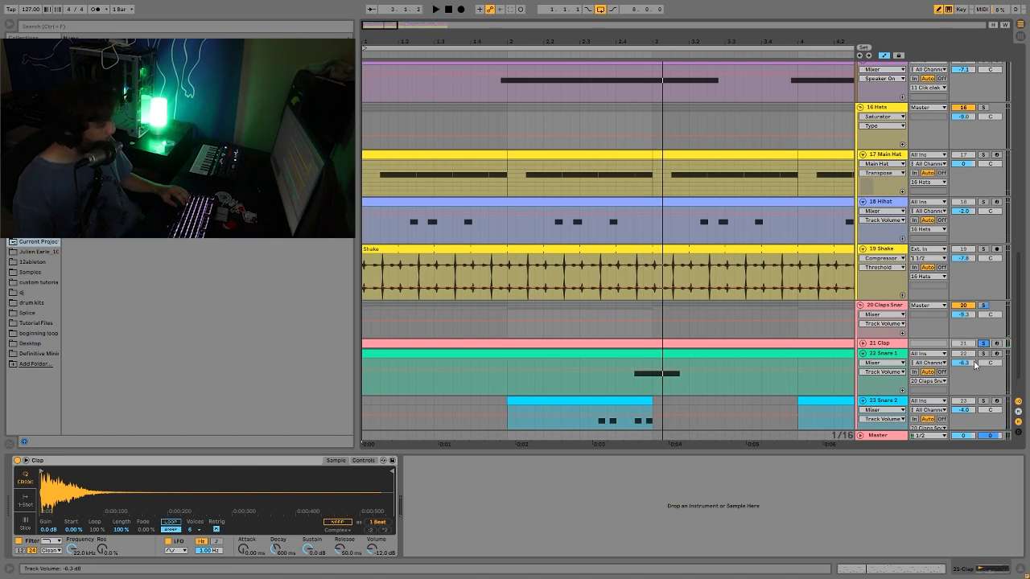
- Solo the Snare 1 and Snare 2 tracks together, and play their patterns from 2.3.1 and from 4.3.1
{"action": "left_click", "coordinate": [984, 402]}
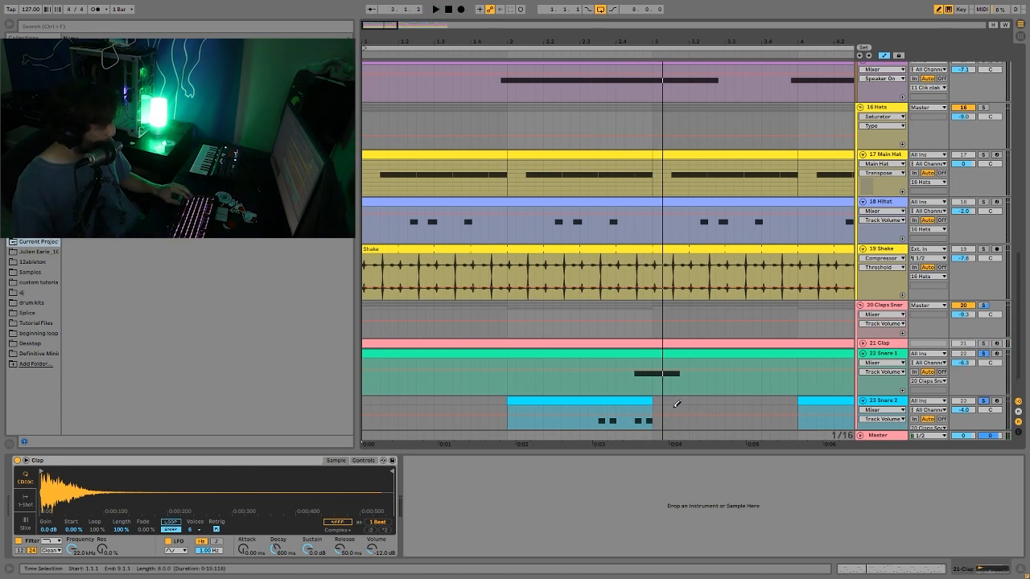
{"action": "left_click", "coordinate": [583, 389]}
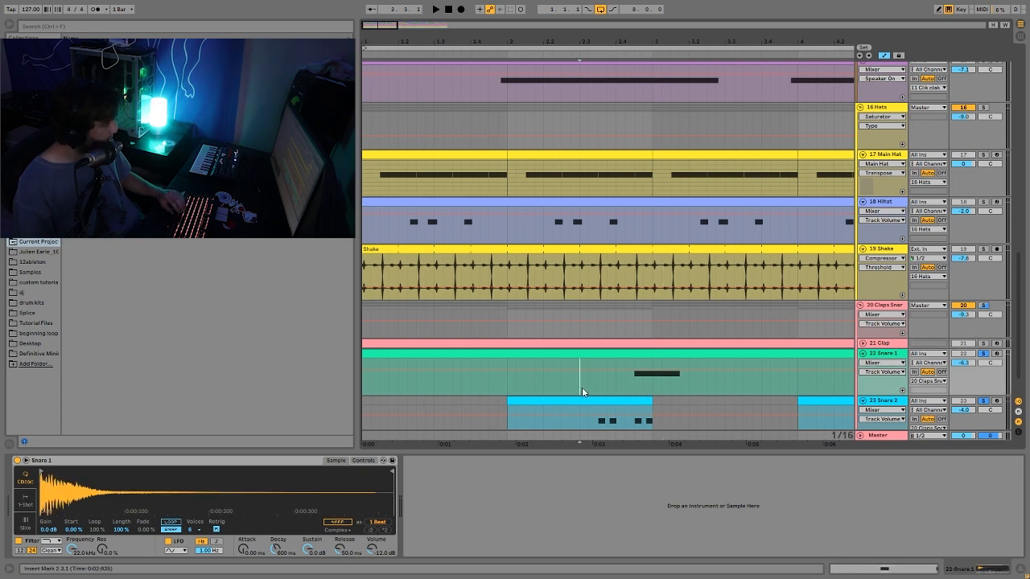
{"action": "key", "text": "space"}
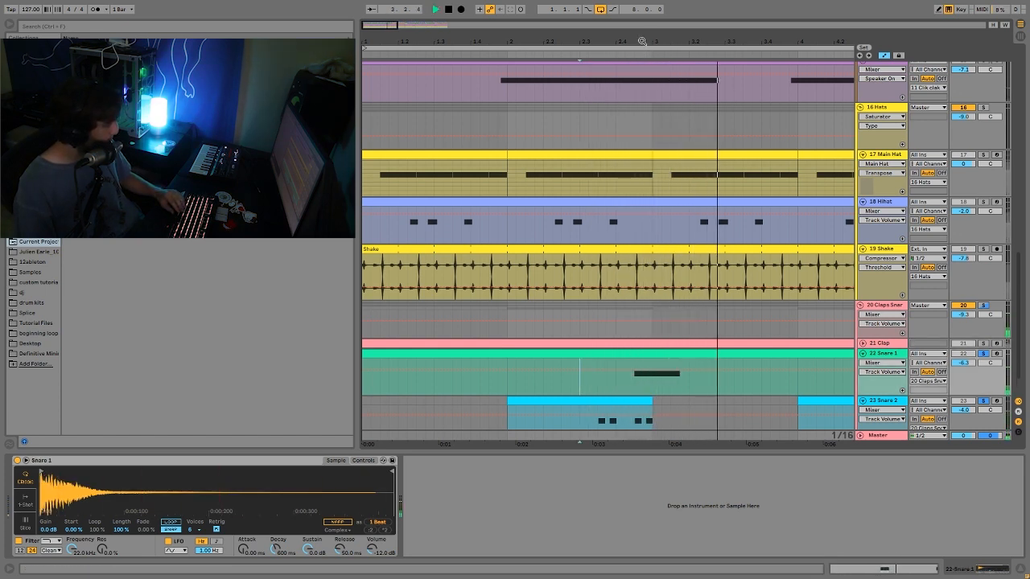
{"action": "left_click_drag", "start_coordinate": [642, 40], "coordinate": [492, 26]}
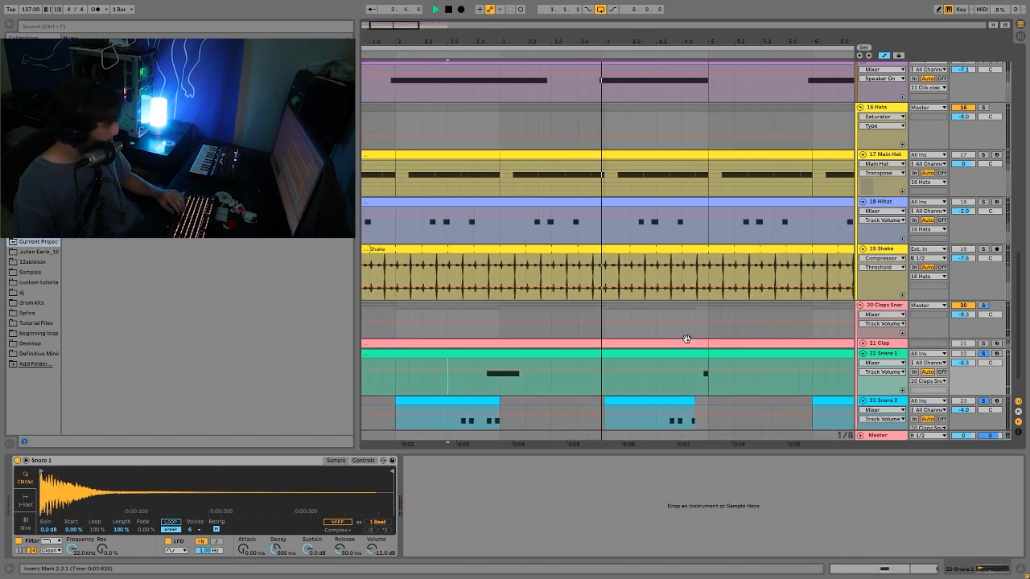
{"action": "left_click", "coordinate": [662, 390]}
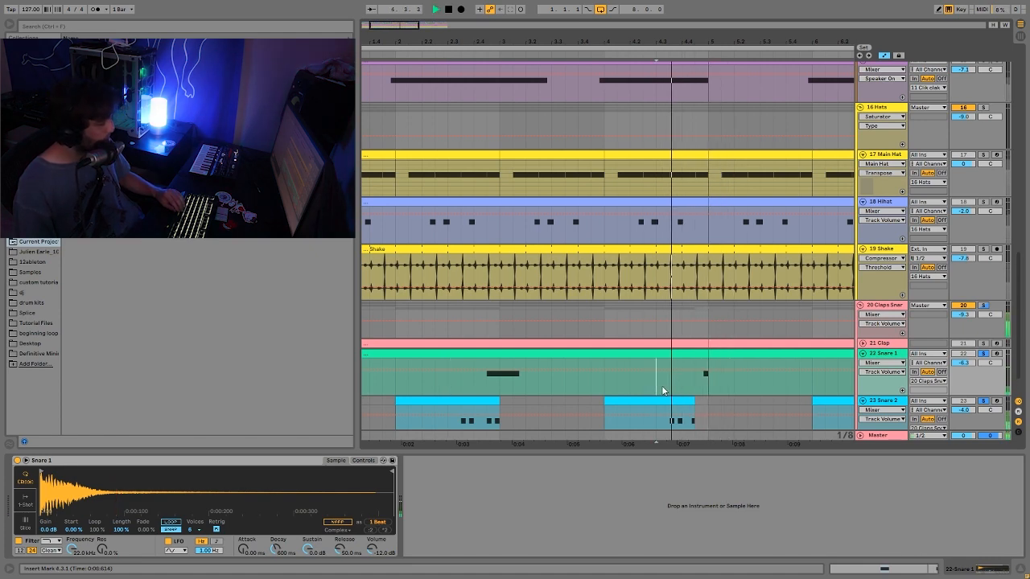
{"action": "scroll", "coordinate": [720, 416], "scroll_direction": "down", "scroll_amount": 2}
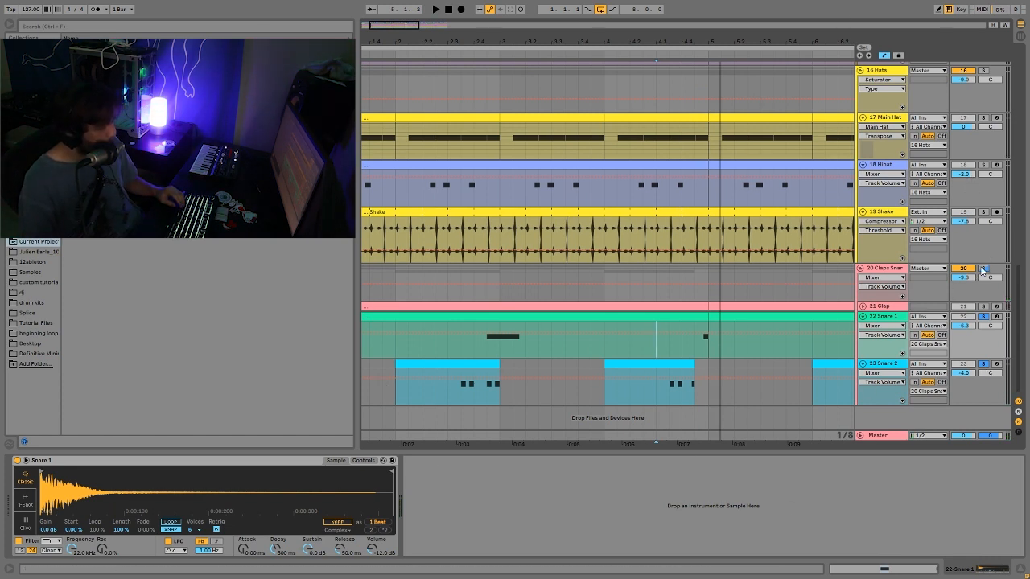
- Solo the whole Claps Snar group and compare it from the loop start with its Drum Buss bypassed and enabled
{"action": "left_click", "coordinate": [889, 276]}
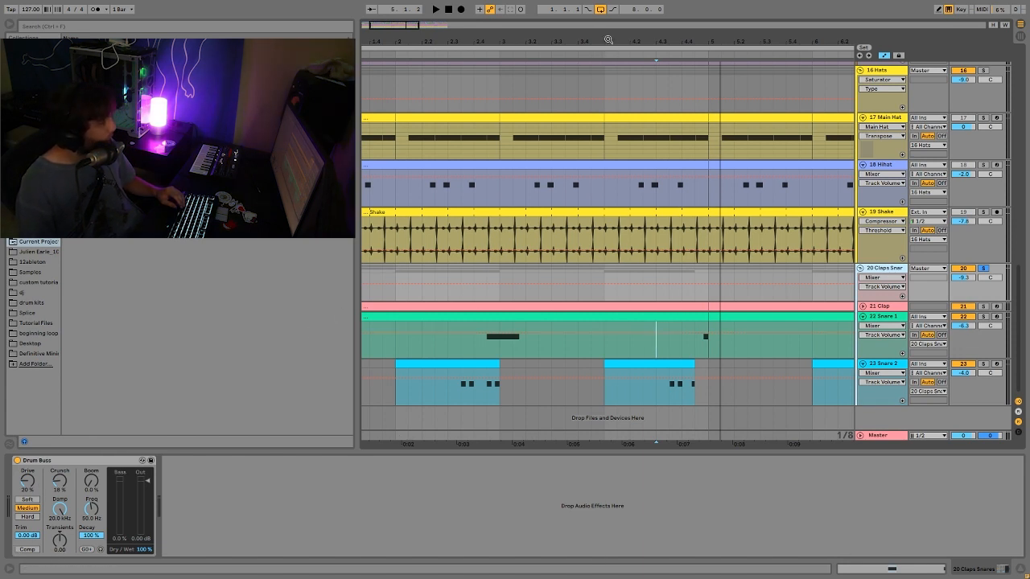
{"action": "left_click_drag", "start_coordinate": [608, 40], "coordinate": [608, 16]}
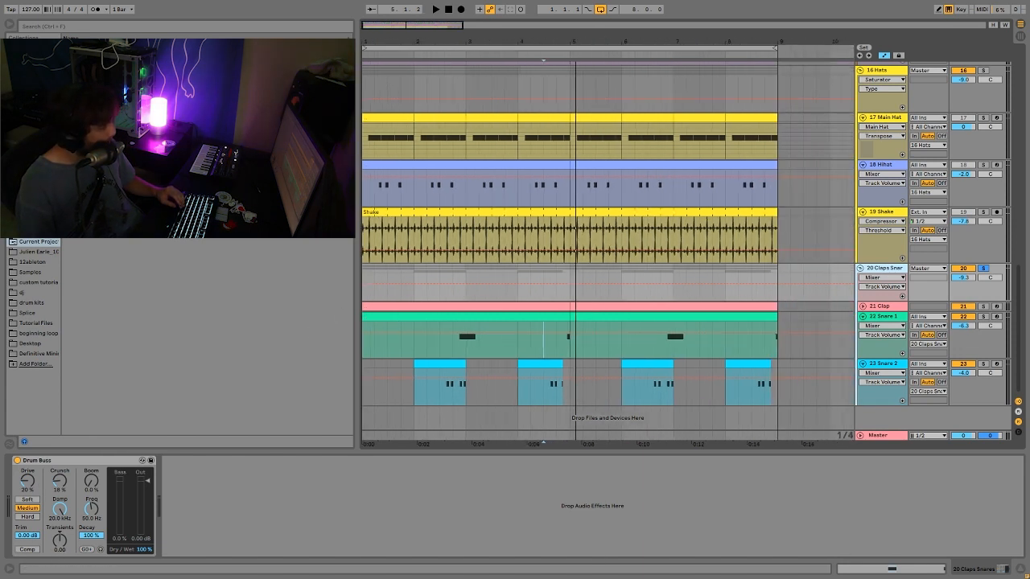
{"action": "left_click", "coordinate": [364, 282]}
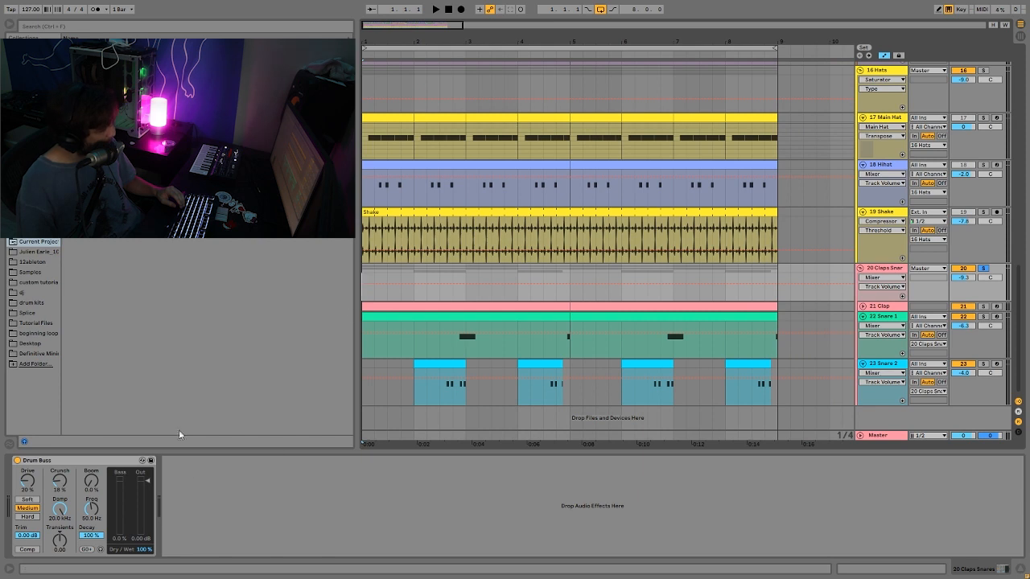
{"action": "left_click", "coordinate": [17, 461]}
{"action": "key", "text": "space"}
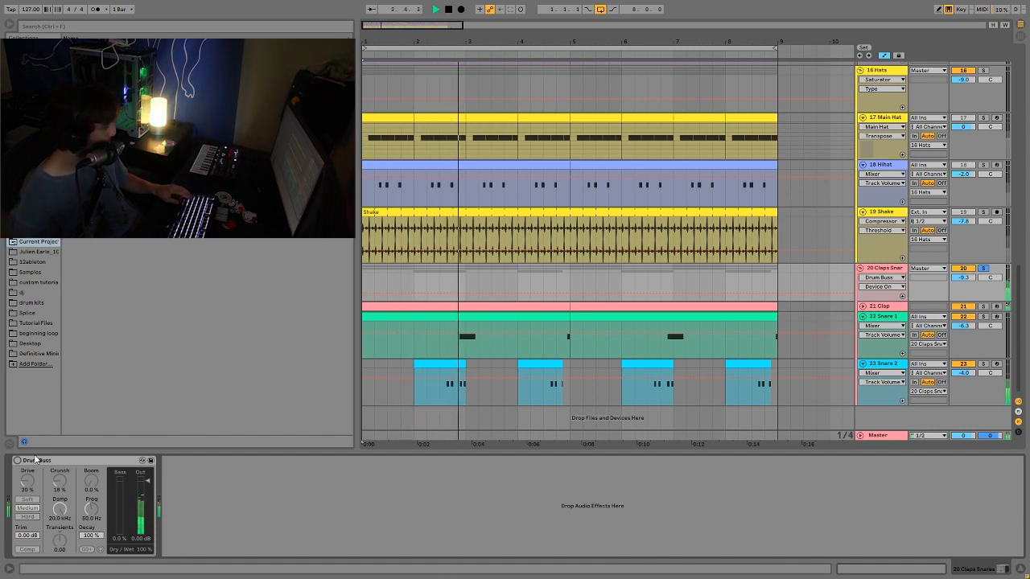
{"action": "key", "text": "0"}
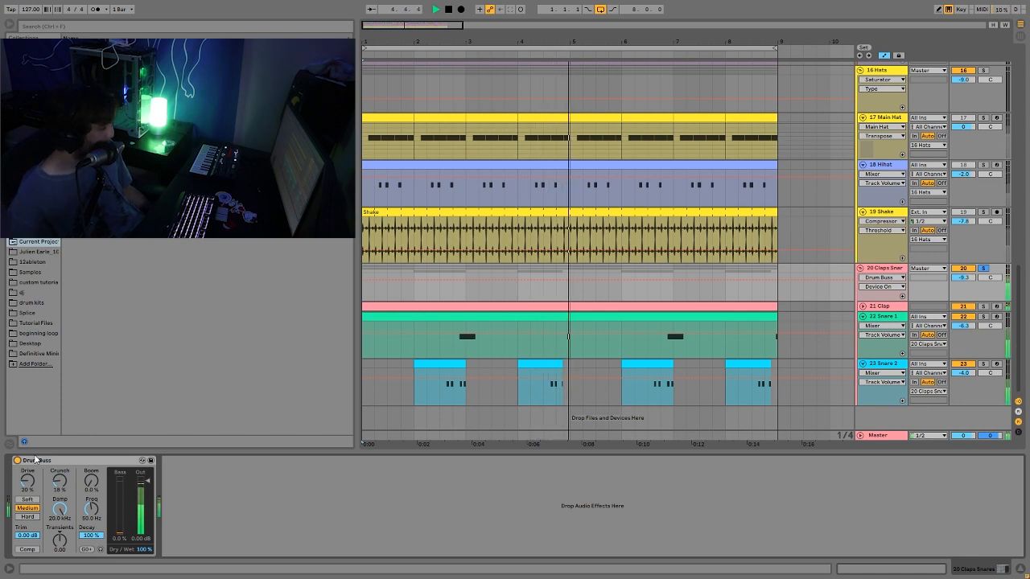
{"action": "key", "text": "space"}
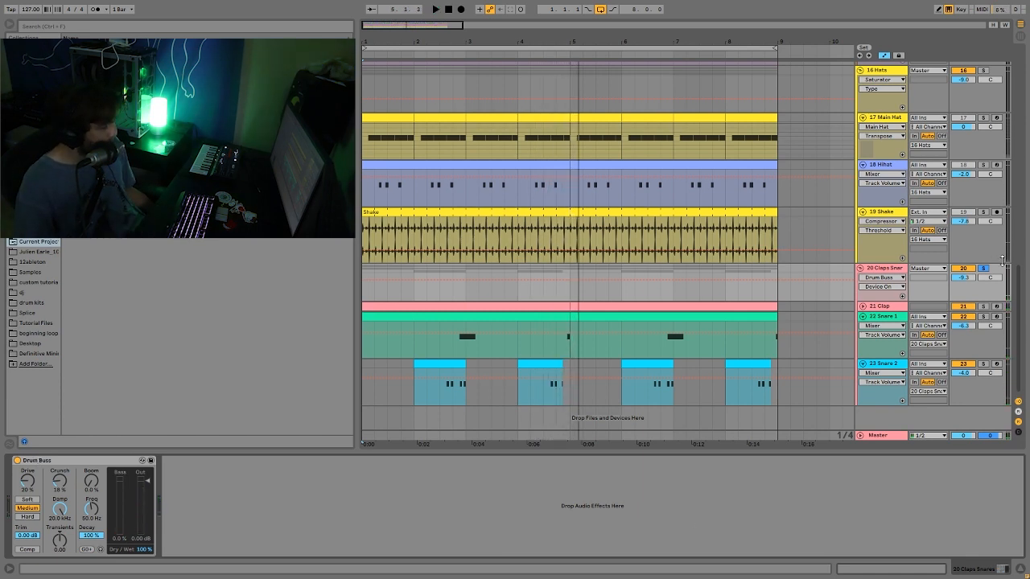
- Unsolo the Claps Snar group and play the full loop from the start with all tracks audible
{"action": "left_click", "coordinate": [984, 271]}
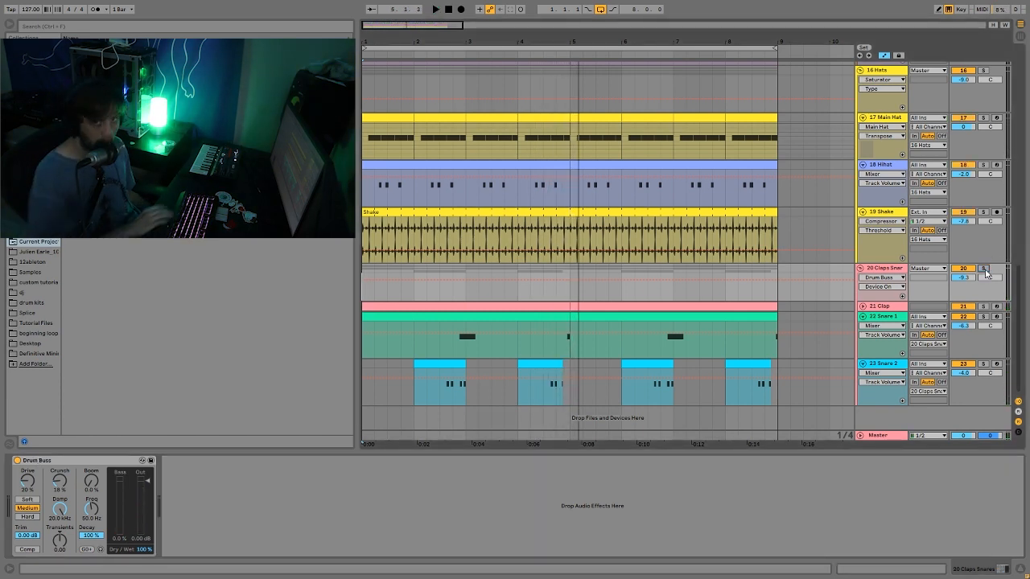
{"action": "key", "text": "space"}
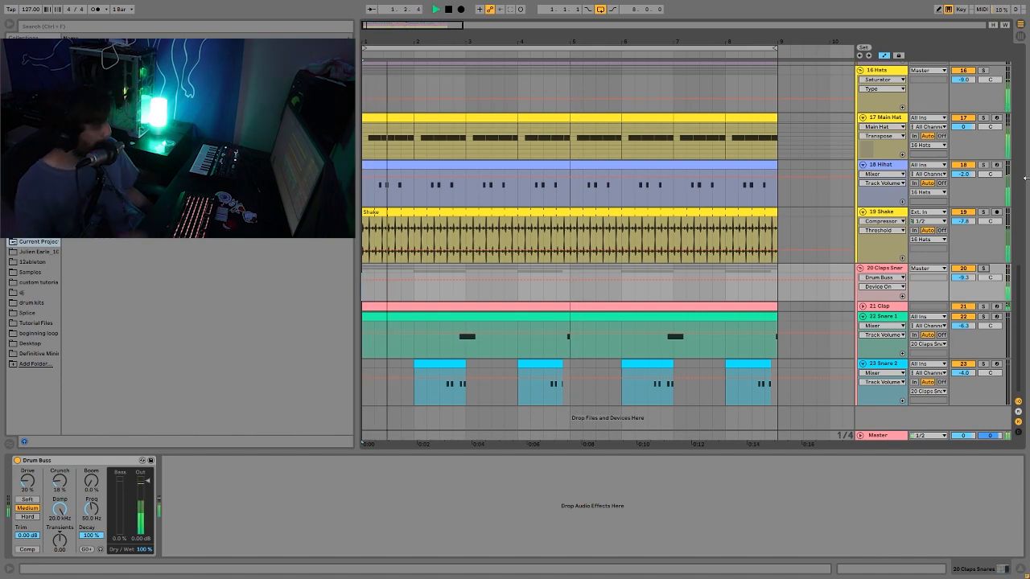
- Select all tracks from Short Stab 1 to Claps Snar and fold them together, and stop playback
{"action": "scroll", "coordinate": [878, 200], "scroll_direction": "up", "scroll_amount": 10}
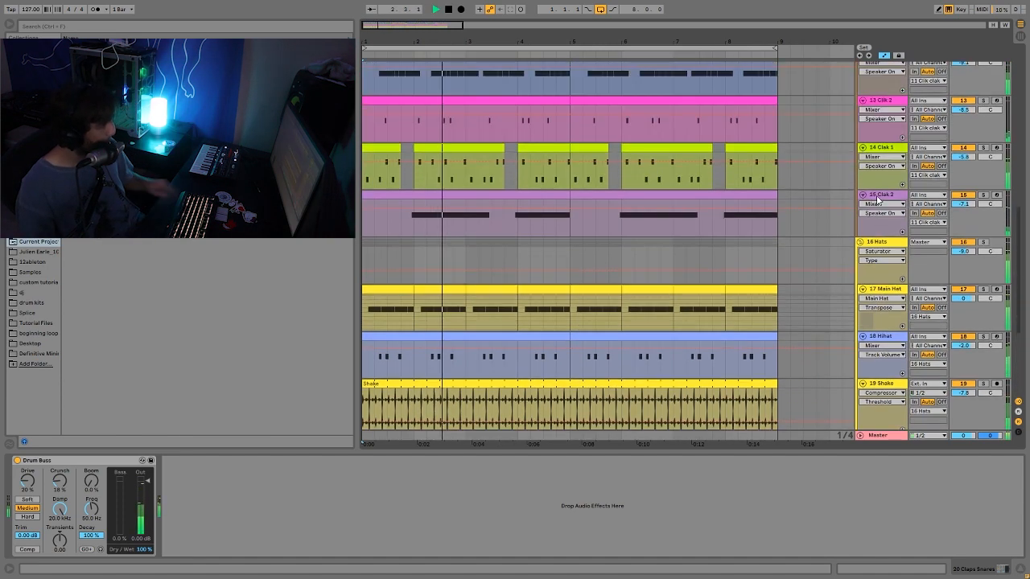
{"action": "scroll", "coordinate": [876, 194], "scroll_direction": "up", "scroll_amount": 5}
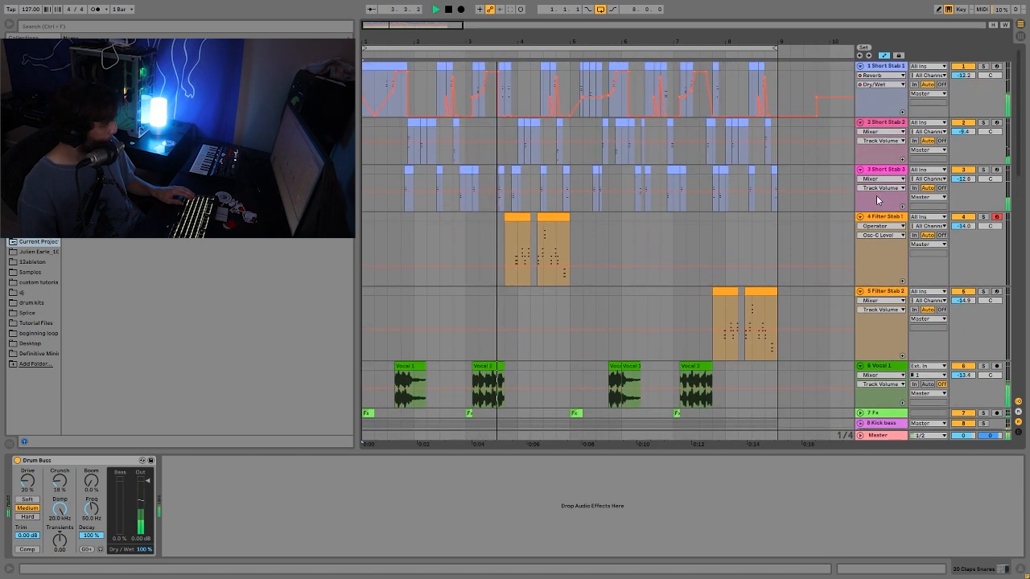
{"action": "left_click", "coordinate": [895, 125]}
{"action": "key", "text": "ctrl+a"}
{"action": "key", "text": "u"}
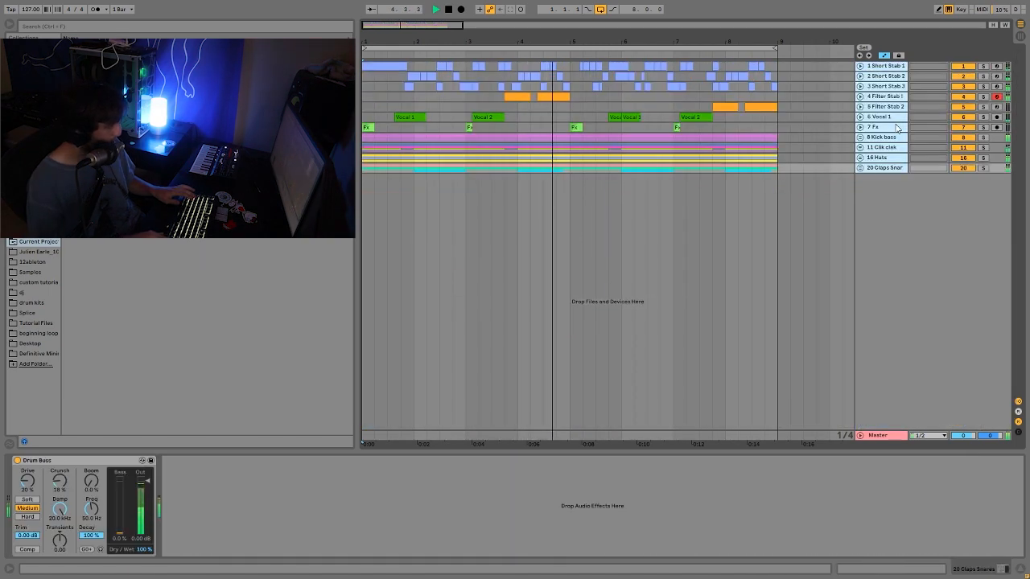
{"action": "key", "text": "space"}
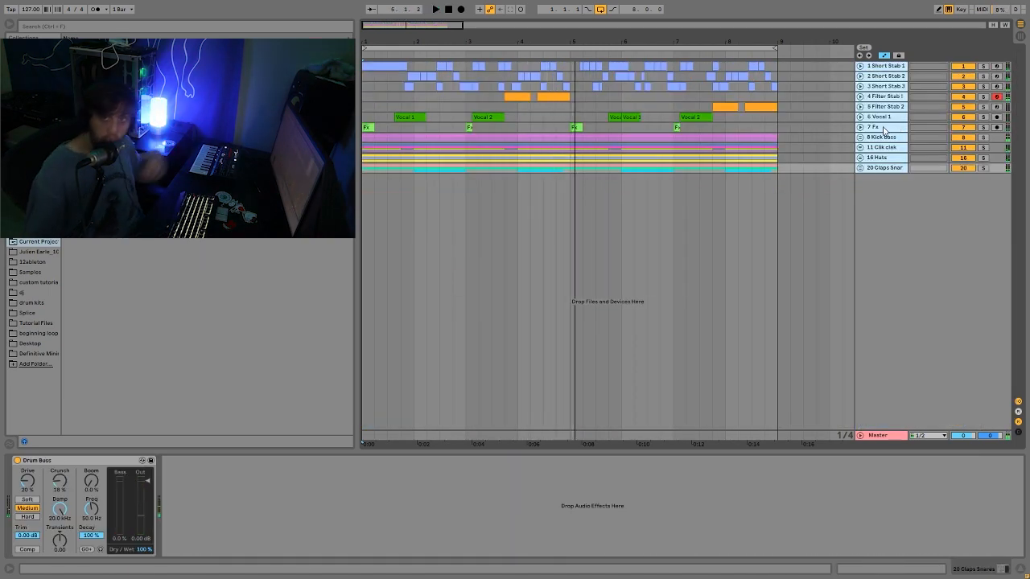